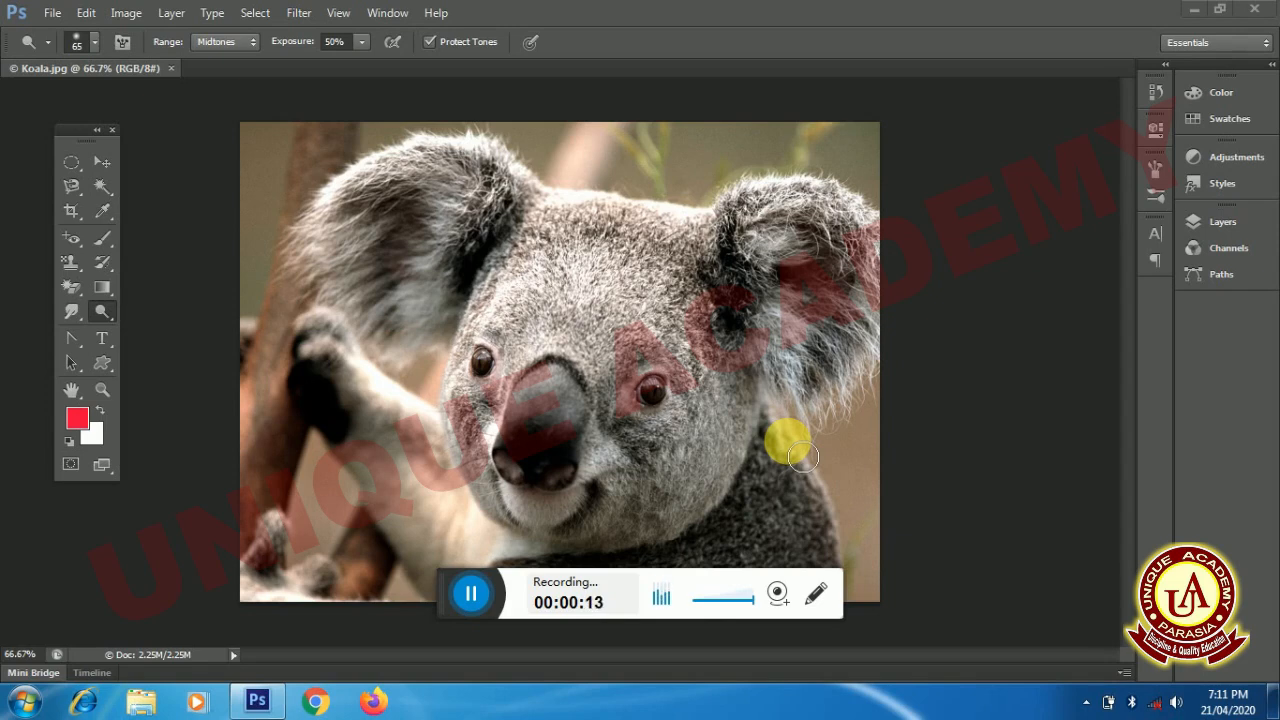
- Select the Dodge Tool for lightening the koala photo
{"action": "left_click_drag", "start_coordinate": [447, 612], "coordinate": [828, 40]}
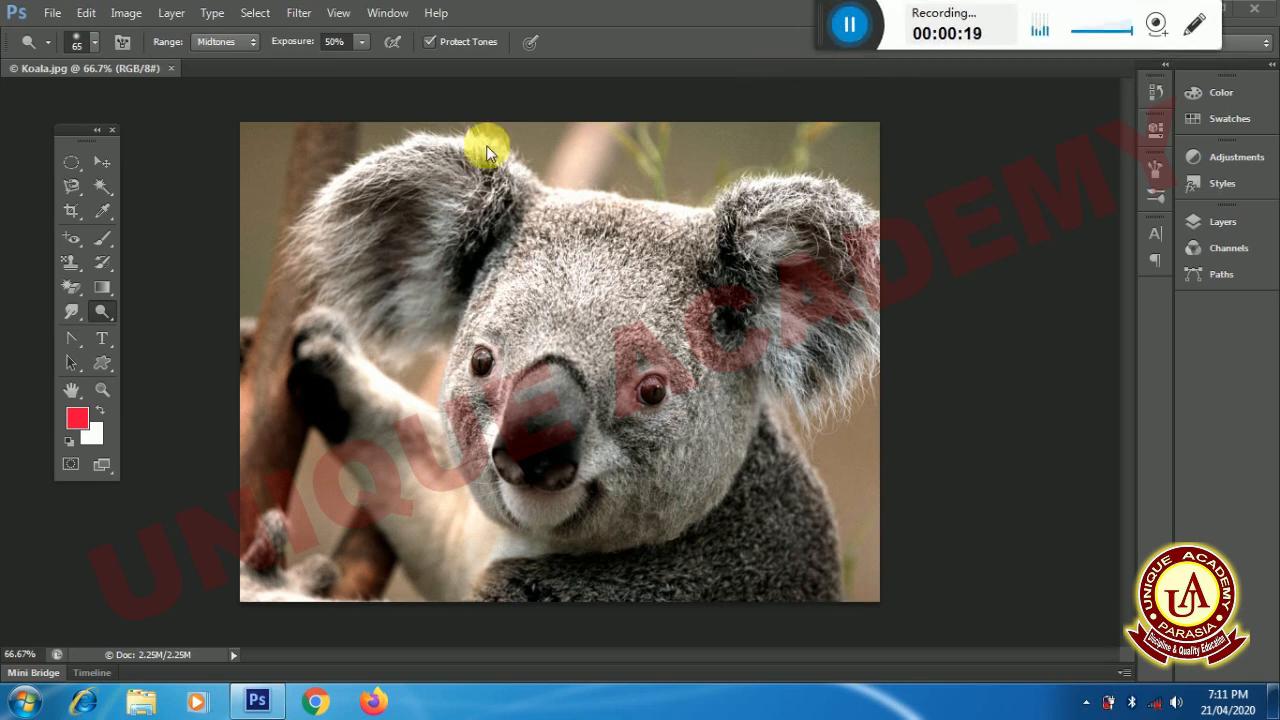
{"action": "left_click", "coordinate": [101, 318]}
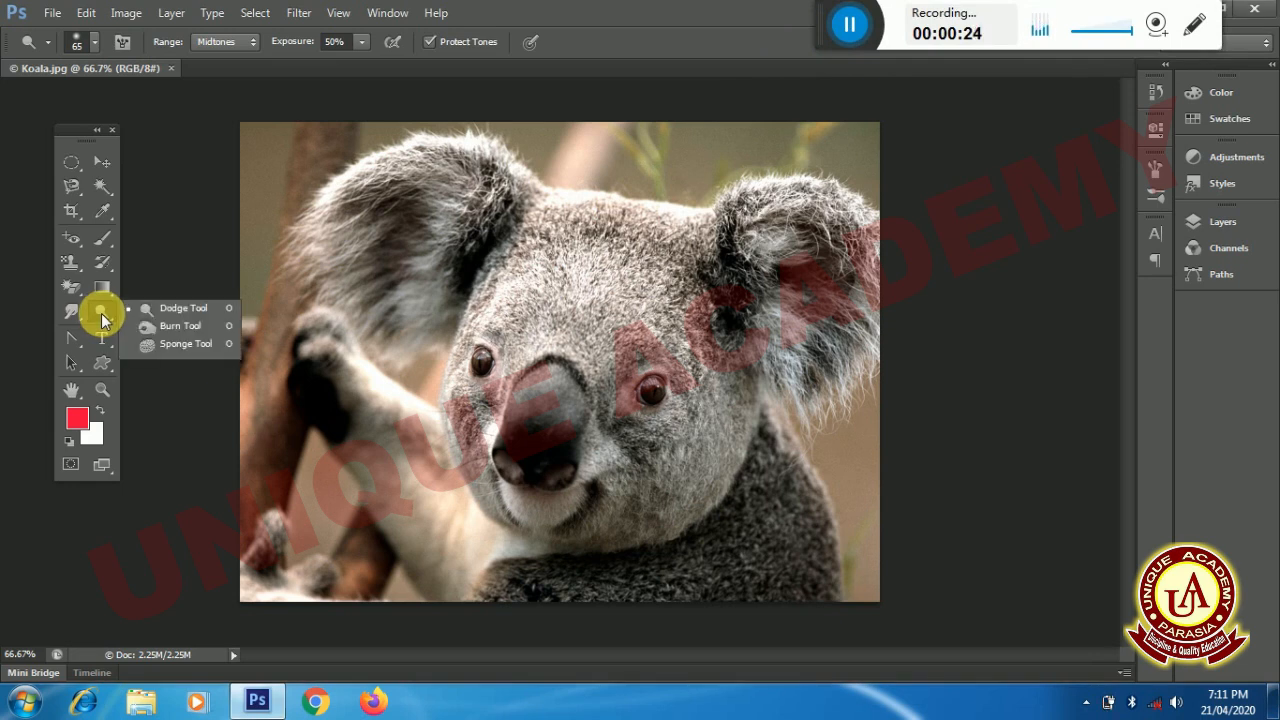
{"action": "left_click", "coordinate": [157, 309]}
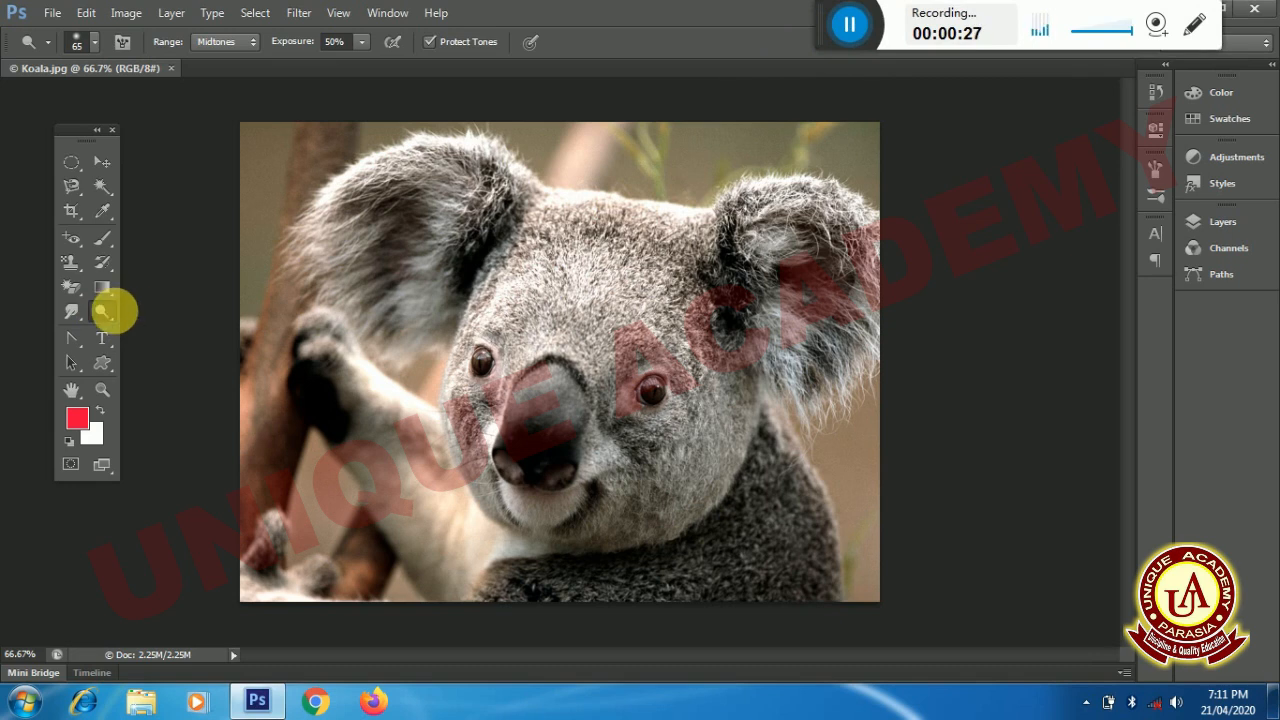
{"action": "left_click", "coordinate": [109, 315]}
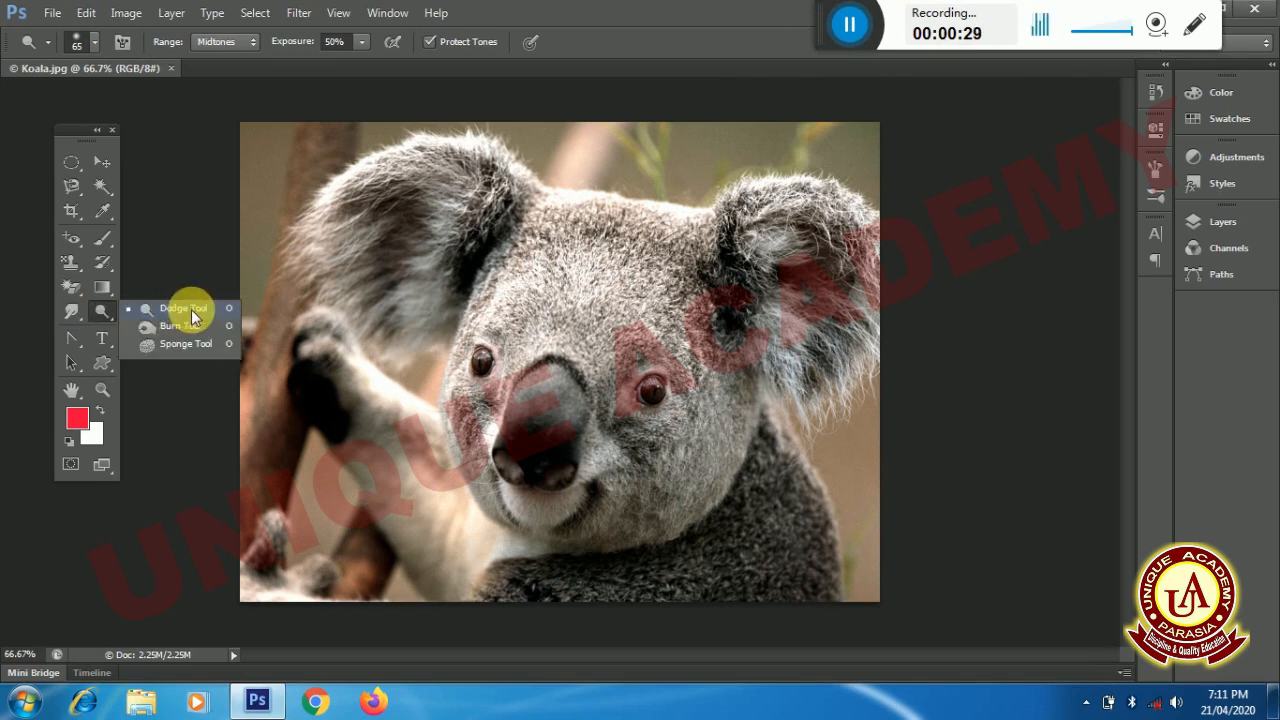
{"action": "left_click", "coordinate": [216, 312]}
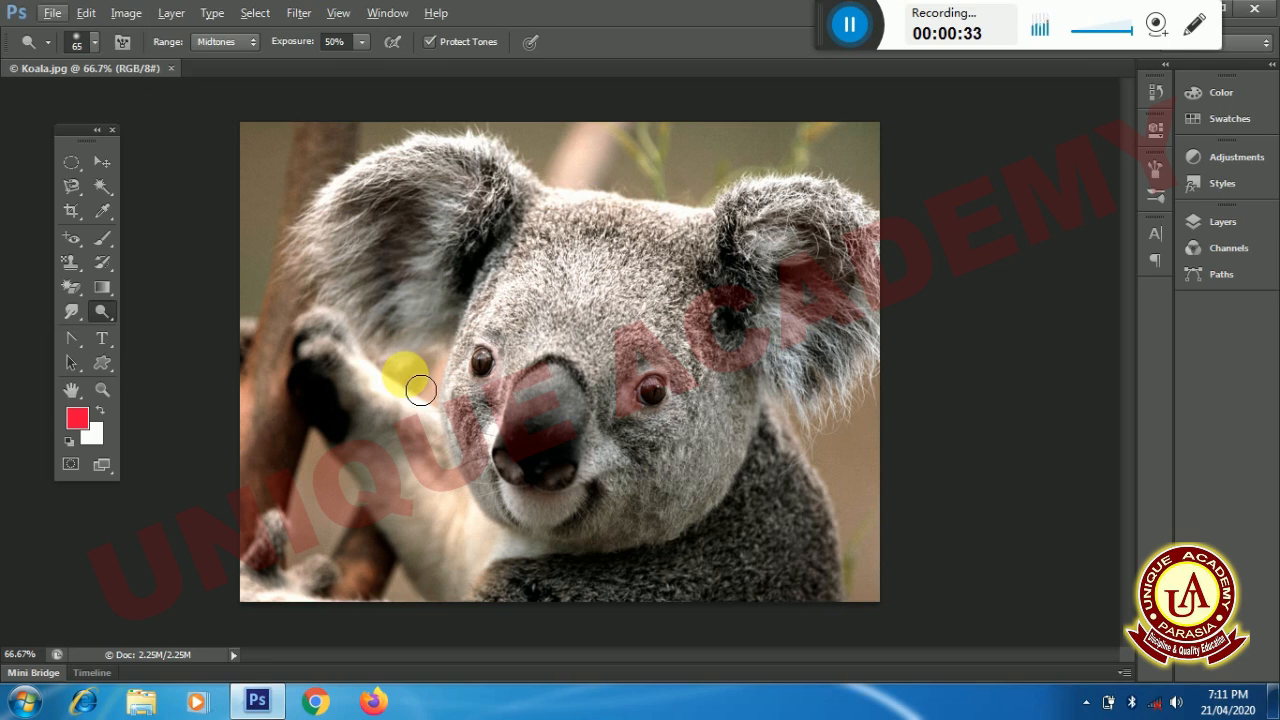
{"action": "left_click", "coordinate": [51, 12]}
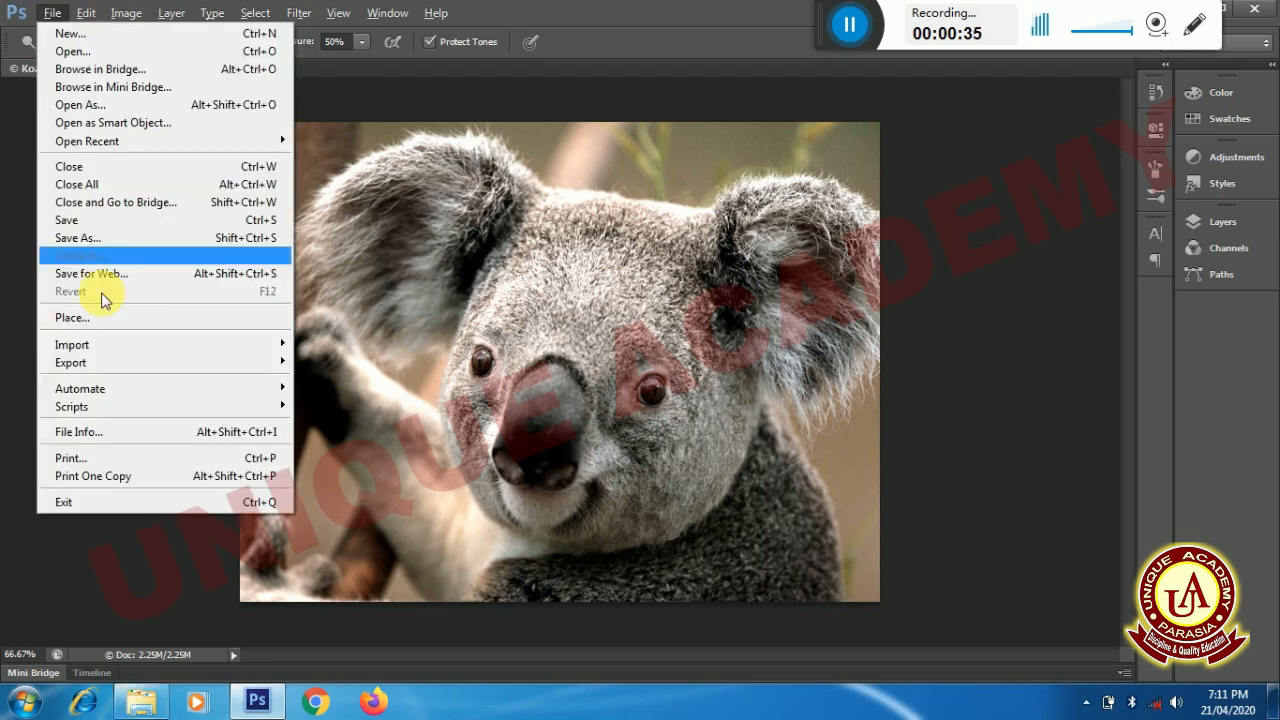
{"action": "left_click", "coordinate": [440, 285]}
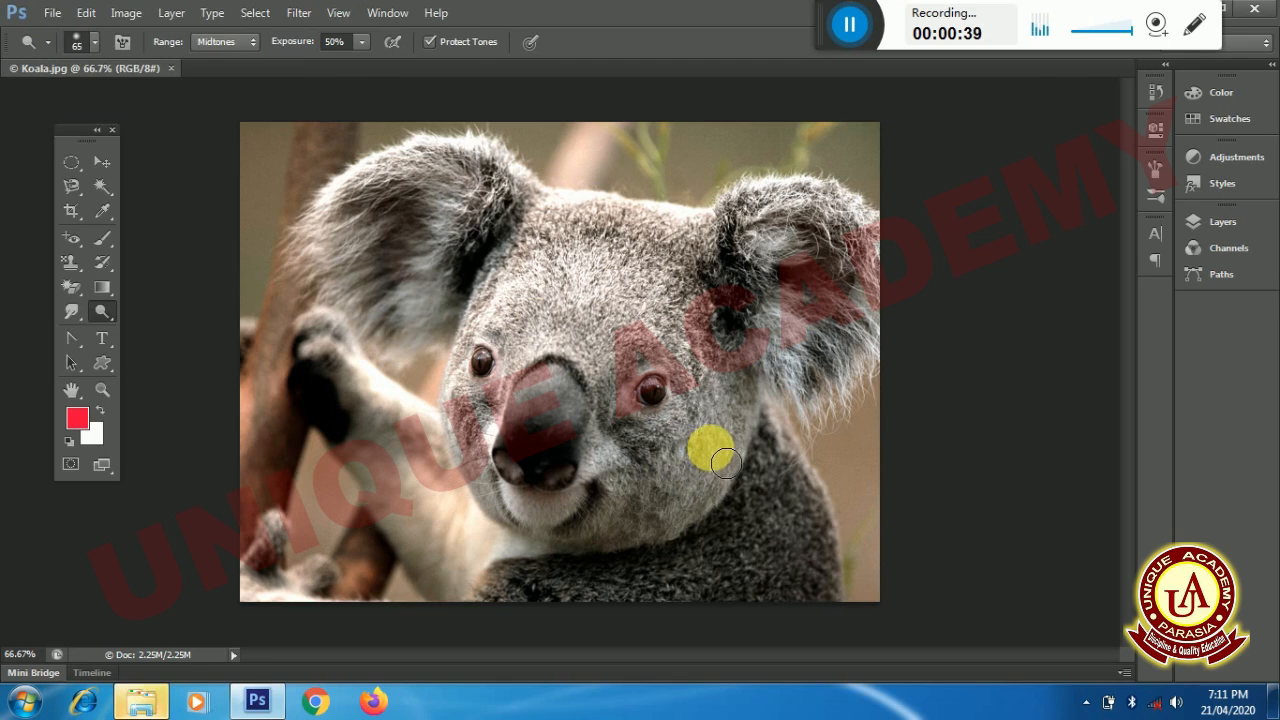
- Set the Dodge Tool's brush size to 114 px
{"action": "key", "text": "ctrl+plus"}
{"action": "key", "text": "ctrl+plus"}
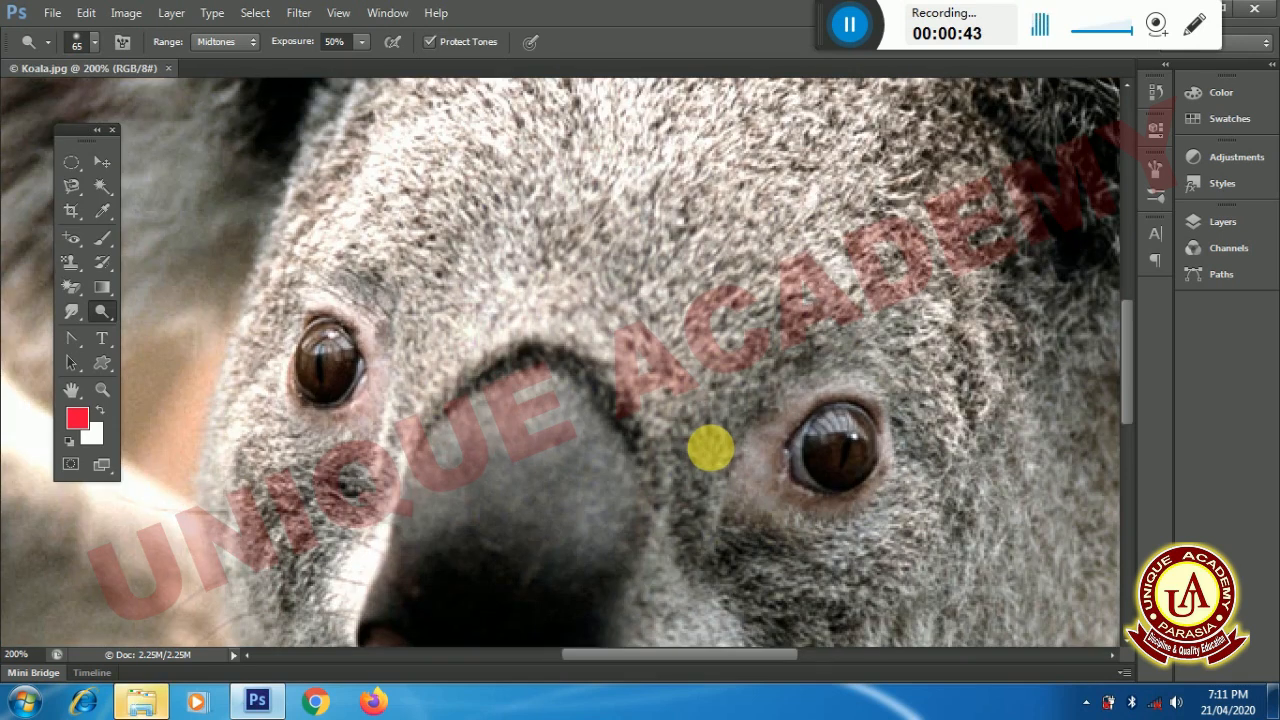
{"action": "key", "text": "ctrl+minus"}
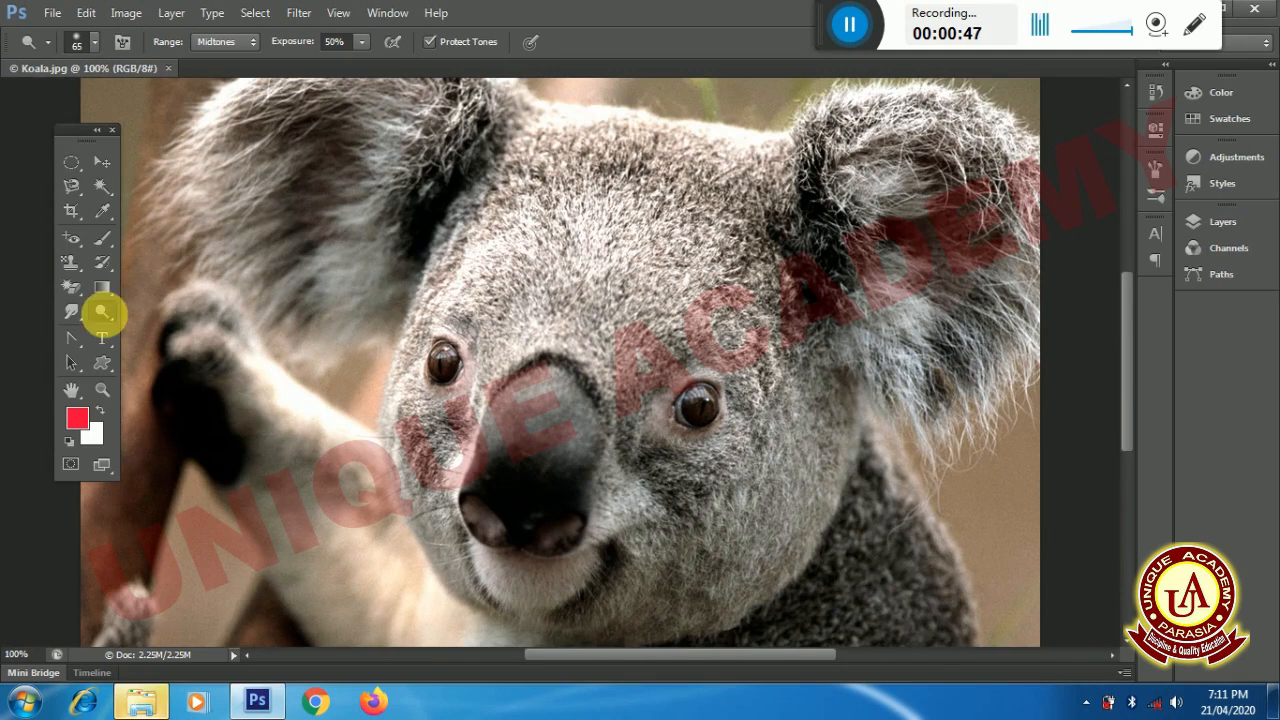
{"action": "left_click", "coordinate": [90, 40]}
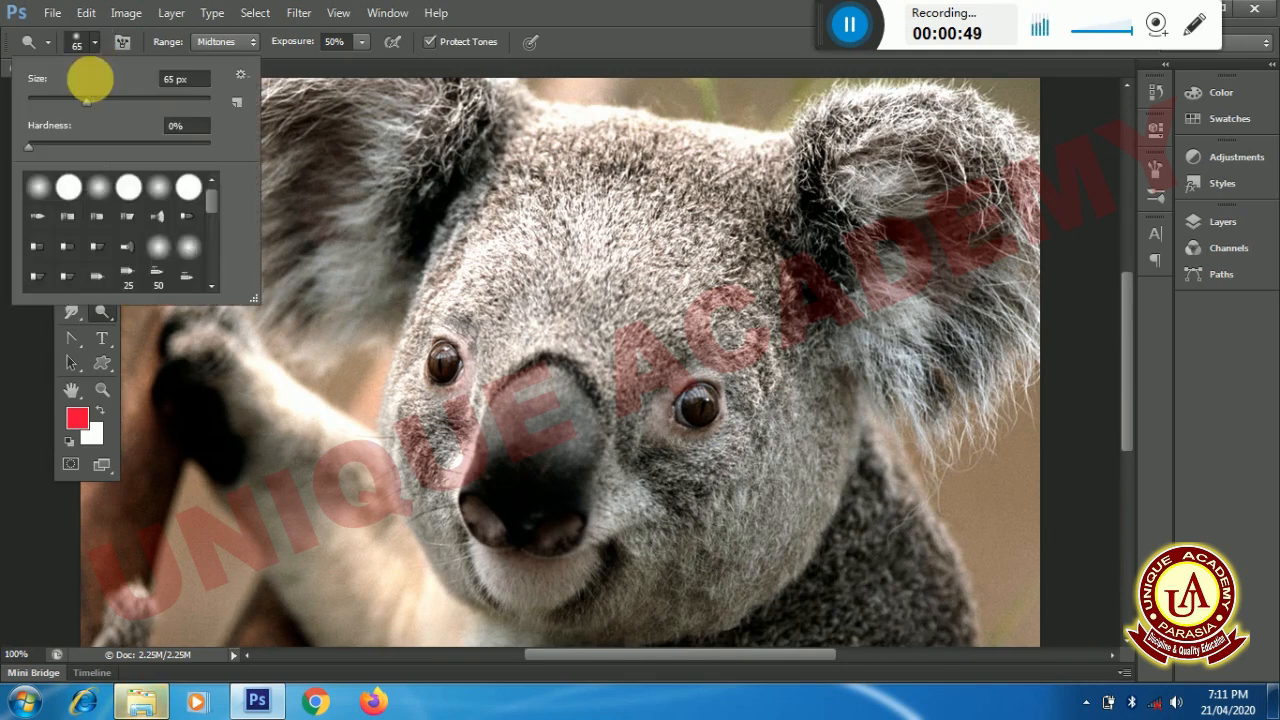
{"action": "left_click_drag", "start_coordinate": [87, 97], "coordinate": [126, 107]}
{"action": "left_click", "coordinate": [642, 504]}
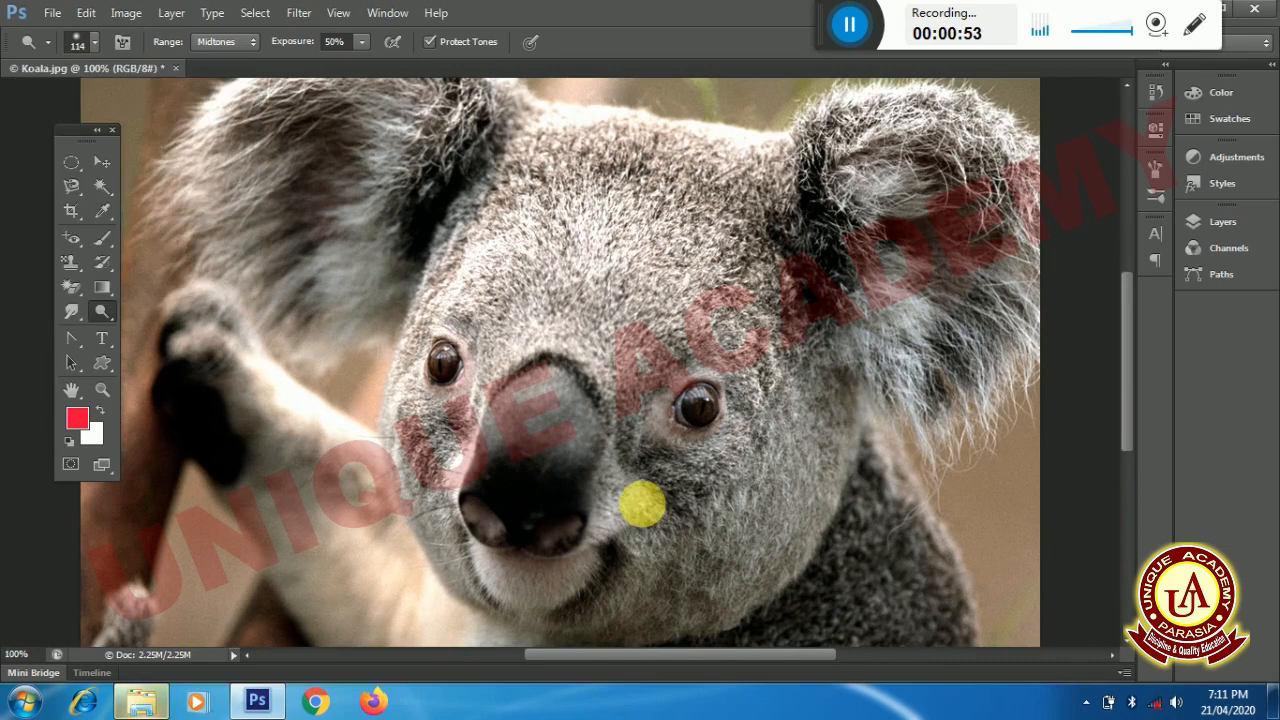
- Lighten the koala's face, forehead and ear fur with Dodge strokes on midtones at 50% exposure
{"action": "mouse_move", "coordinate": [634, 525]}
{"action": "left_mouse_down"}
{"action": "mouse_move", "coordinate": [603, 534]}
{"action": "mouse_move", "coordinate": [580, 463]}
{"action": "mouse_move", "coordinate": [523, 394]}
{"action": "mouse_move", "coordinate": [634, 490]}
{"action": "mouse_move", "coordinate": [579, 533]}
{"action": "mouse_move", "coordinate": [528, 379]}
{"action": "mouse_move", "coordinate": [491, 339]}
{"action": "mouse_move", "coordinate": [480, 546]}
{"action": "mouse_move", "coordinate": [529, 294]}
{"action": "mouse_move", "coordinate": [494, 509]}
{"action": "mouse_move", "coordinate": [600, 645]}
{"action": "mouse_move", "coordinate": [772, 639]}
{"action": "mouse_move", "coordinate": [806, 585]}
{"action": "mouse_move", "coordinate": [692, 611]}
{"action": "mouse_move", "coordinate": [835, 468]}
{"action": "mouse_move", "coordinate": [670, 455]}
{"action": "mouse_move", "coordinate": [795, 444]}
{"action": "mouse_move", "coordinate": [864, 467]}
{"action": "mouse_move", "coordinate": [647, 512]}
{"action": "mouse_move", "coordinate": [834, 402]}
{"action": "mouse_move", "coordinate": [877, 222]}
{"action": "mouse_move", "coordinate": [889, 313]}
{"action": "mouse_move", "coordinate": [934, 197]}
{"action": "mouse_move", "coordinate": [965, 201]}
{"action": "mouse_move", "coordinate": [985, 321]}
{"action": "left_mouse_up"}
{"action": "mouse_move", "coordinate": [538, 192]}
{"action": "left_mouse_down"}
{"action": "mouse_move", "coordinate": [445, 295]}
{"action": "mouse_move", "coordinate": [476, 215]}
{"action": "mouse_move", "coordinate": [433, 298]}
{"action": "mouse_move", "coordinate": [513, 187]}
{"action": "mouse_move", "coordinate": [451, 294]}
{"action": "mouse_move", "coordinate": [492, 174]}
{"action": "mouse_move", "coordinate": [439, 292]}
{"action": "mouse_move", "coordinate": [507, 203]}
{"action": "mouse_move", "coordinate": [585, 150]}
{"action": "mouse_move", "coordinate": [815, 290]}
{"action": "mouse_move", "coordinate": [830, 155]}
{"action": "mouse_move", "coordinate": [520, 510]}
{"action": "mouse_move", "coordinate": [206, 462]}
{"action": "mouse_move", "coordinate": [243, 418]}
{"action": "mouse_move", "coordinate": [268, 468]}
{"action": "mouse_move", "coordinate": [800, 538]}
{"action": "mouse_move", "coordinate": [854, 655]}
{"action": "mouse_move", "coordinate": [920, 564]}
{"action": "mouse_move", "coordinate": [876, 586]}
{"action": "mouse_move", "coordinate": [833, 518]}
{"action": "mouse_move", "coordinate": [787, 347]}
{"action": "left_mouse_up"}
{"action": "key", "text": "space"}
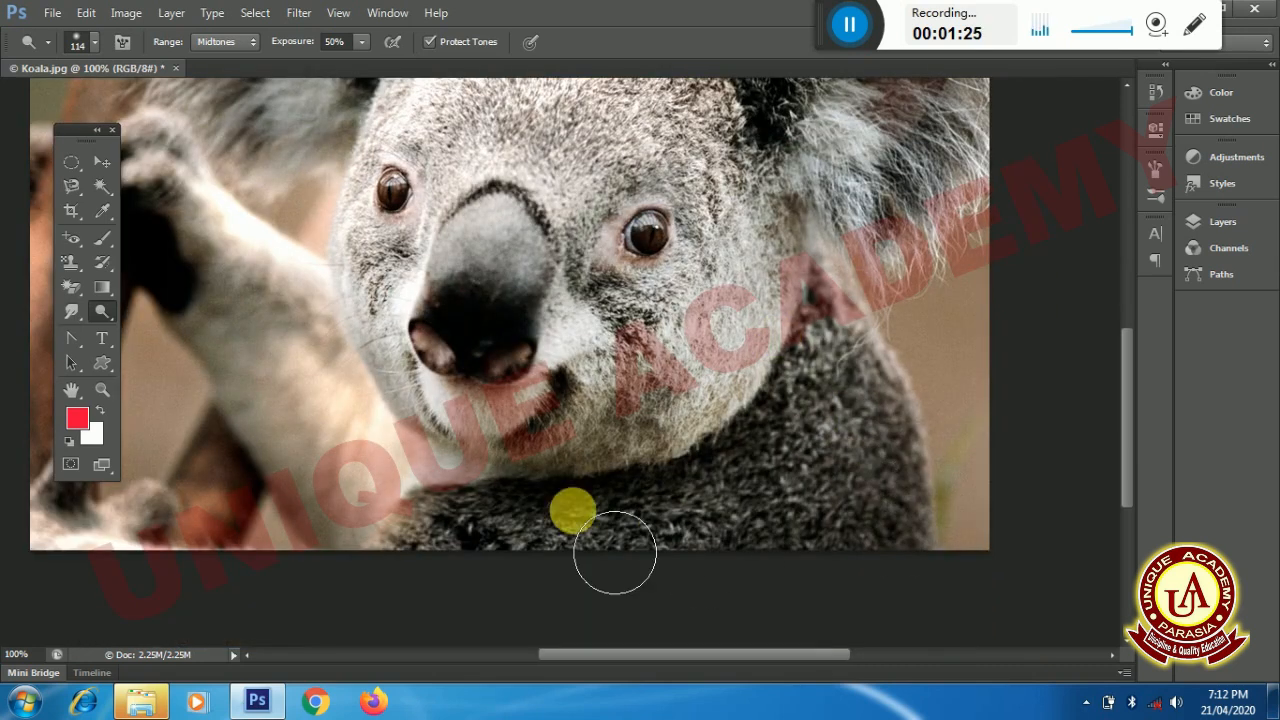
- Darken the koala's cheek, jaw and eye area with the Burn Tool on midtones at 50% exposure
{"action": "right_click", "coordinate": [99, 314]}
{"action": "left_click", "coordinate": [180, 326]}
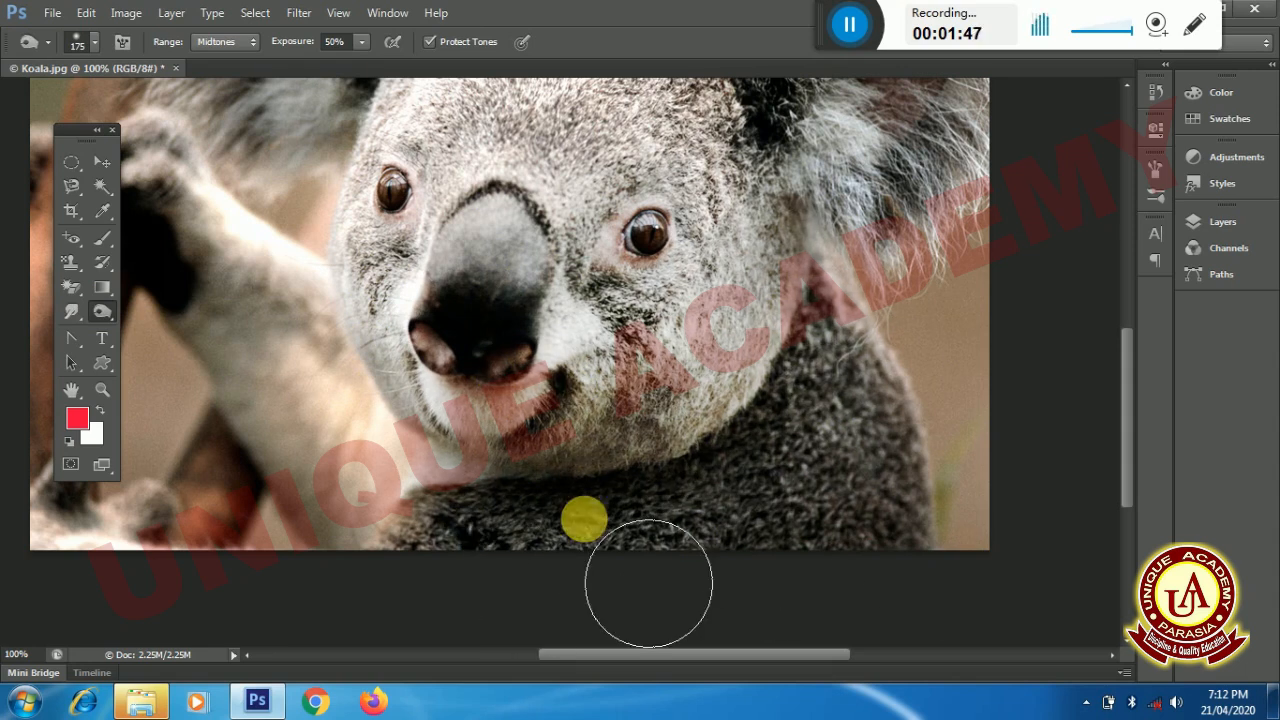
{"action": "left_click", "coordinate": [639, 361]}
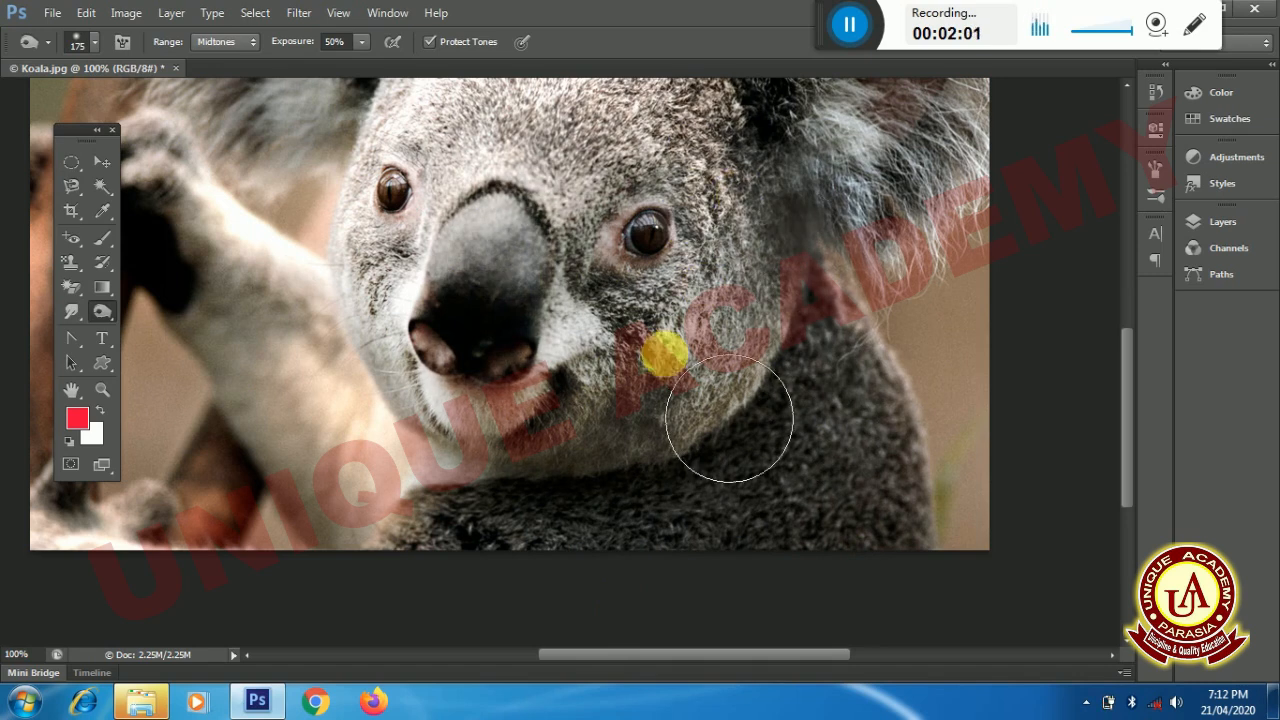
{"action": "left_click", "coordinate": [725, 312]}
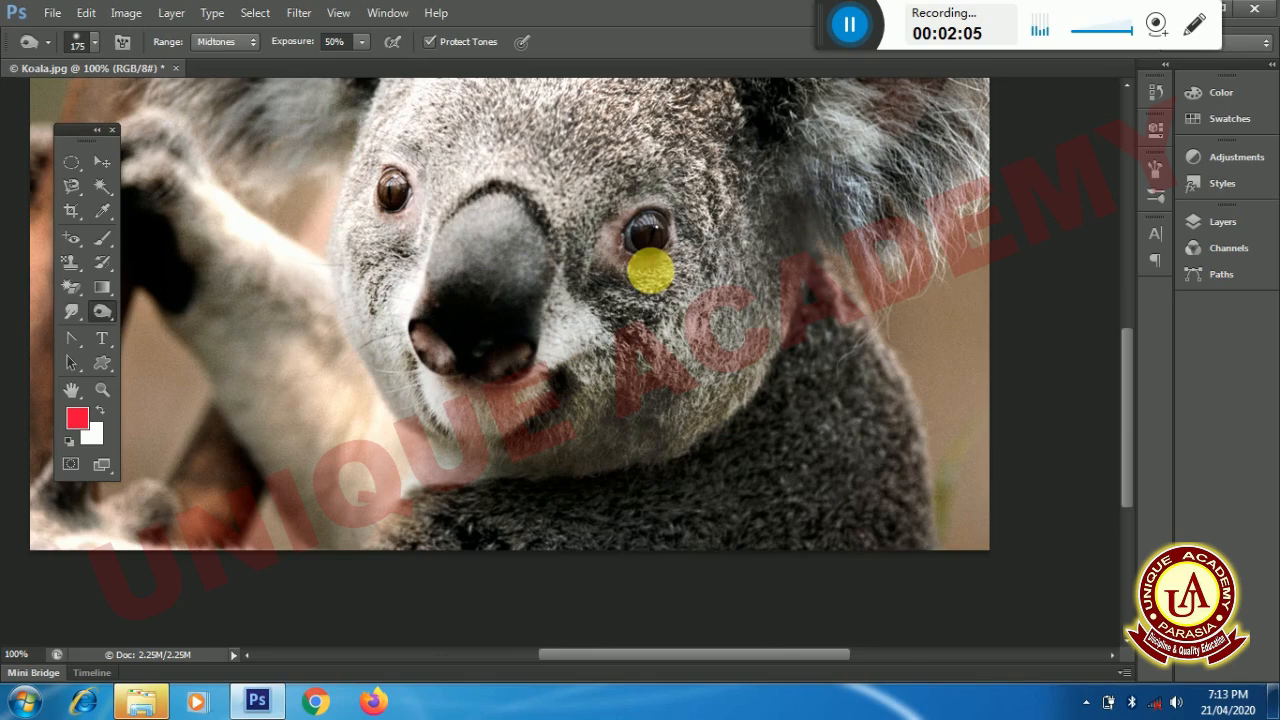
{"action": "scroll", "coordinate": [650, 330], "scroll_direction": "up", "scroll_amount": 3}
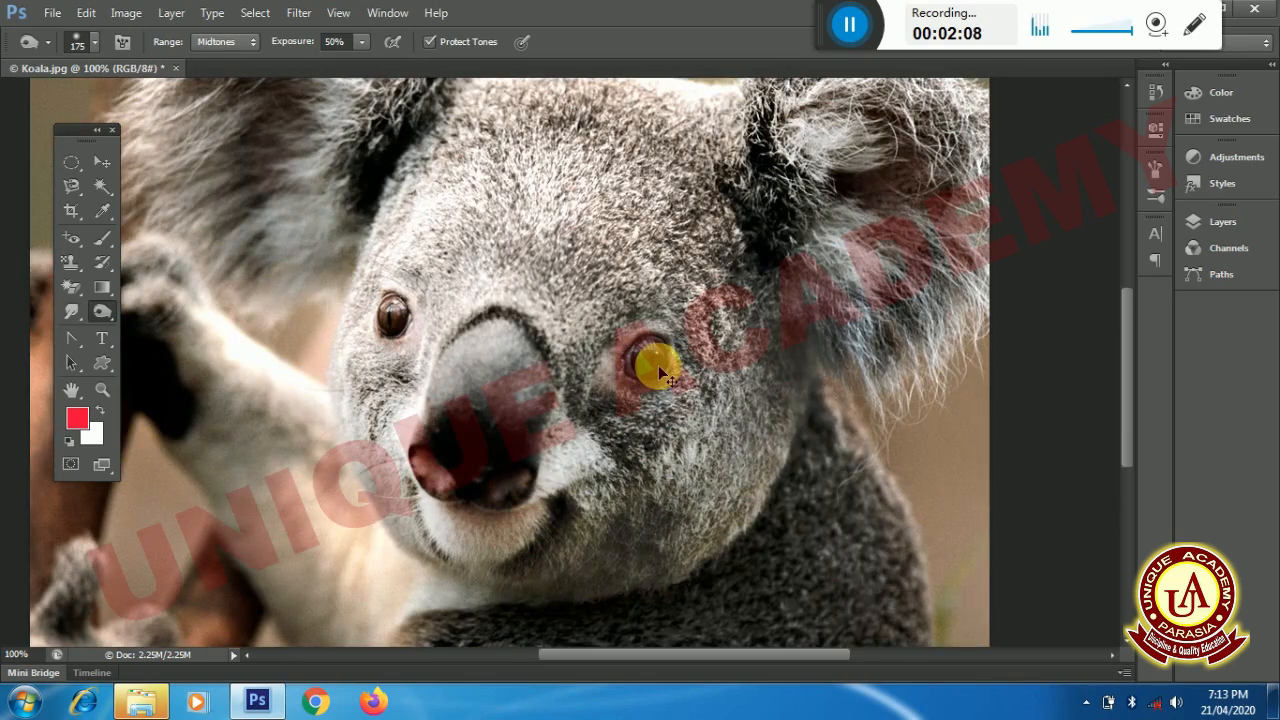
{"action": "key", "text": "ctrl+minus"}
{"action": "left_click", "coordinate": [694, 383]}
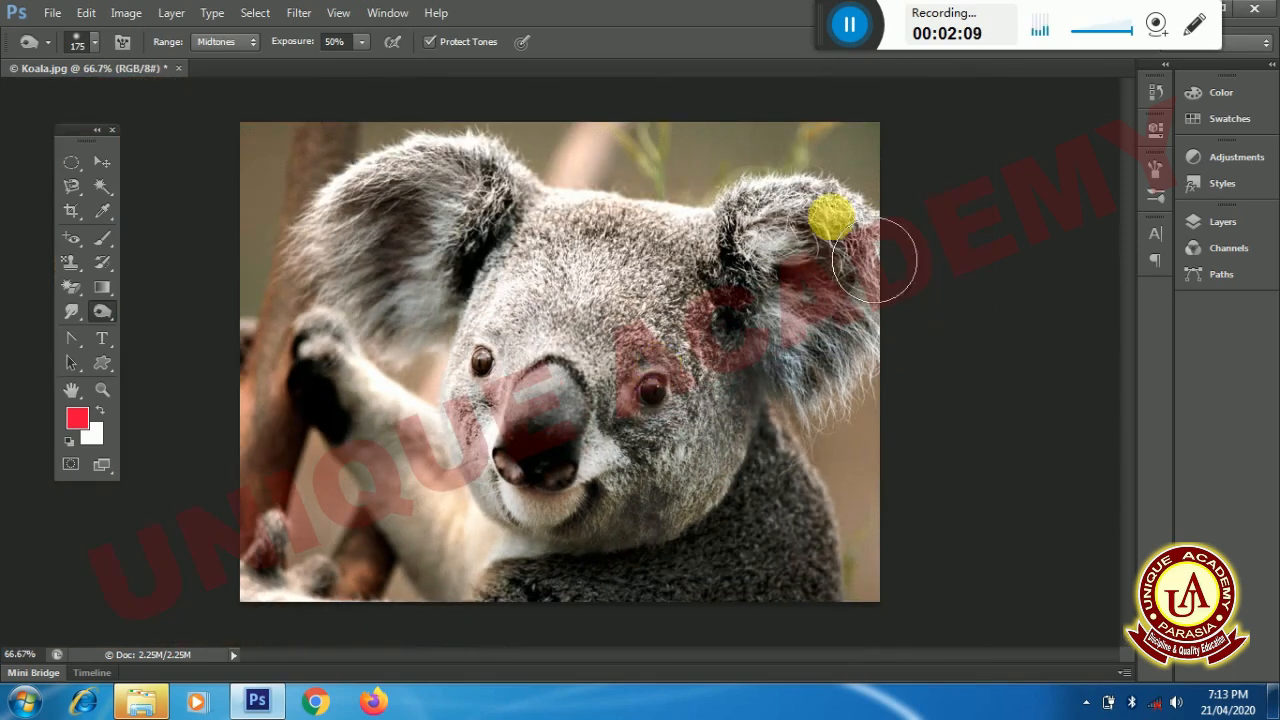
{"action": "left_click_drag", "start_coordinate": [503, 365], "coordinate": [486, 400]}
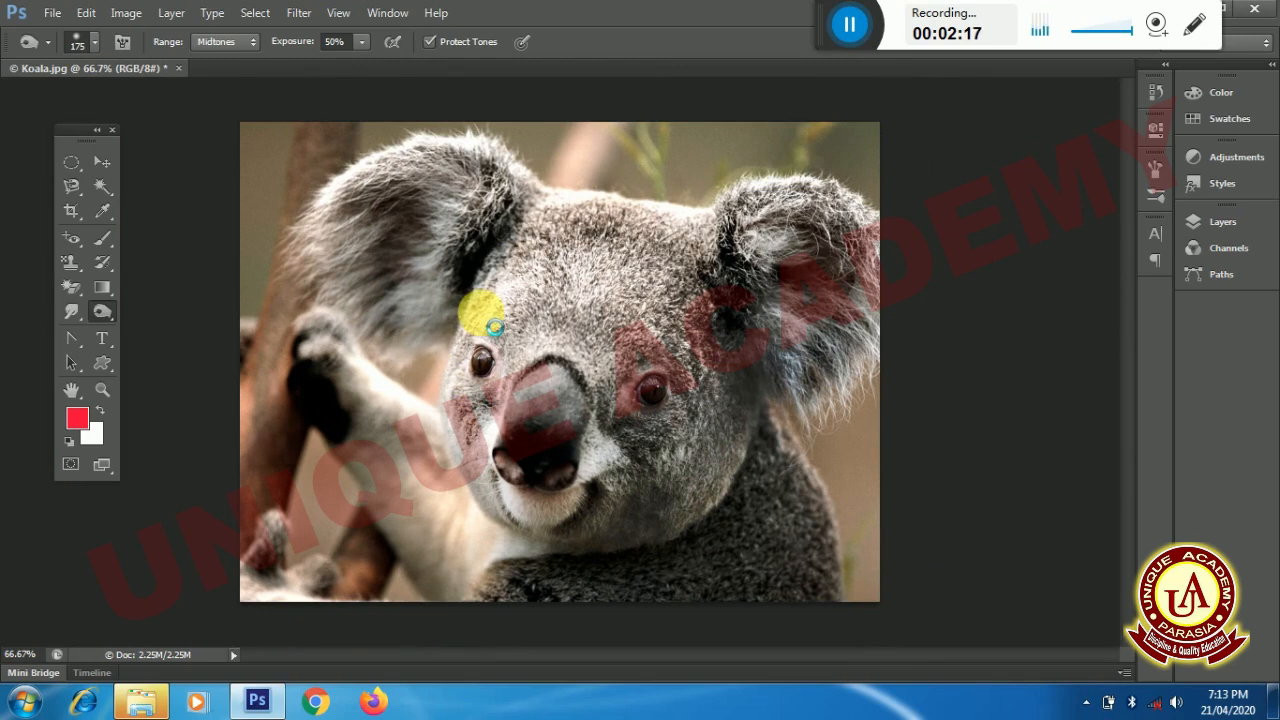
- Raise the Burn Tool's exposure to 100% and darken the koala's forehead and nose area
{"action": "left_click", "coordinate": [361, 44]}
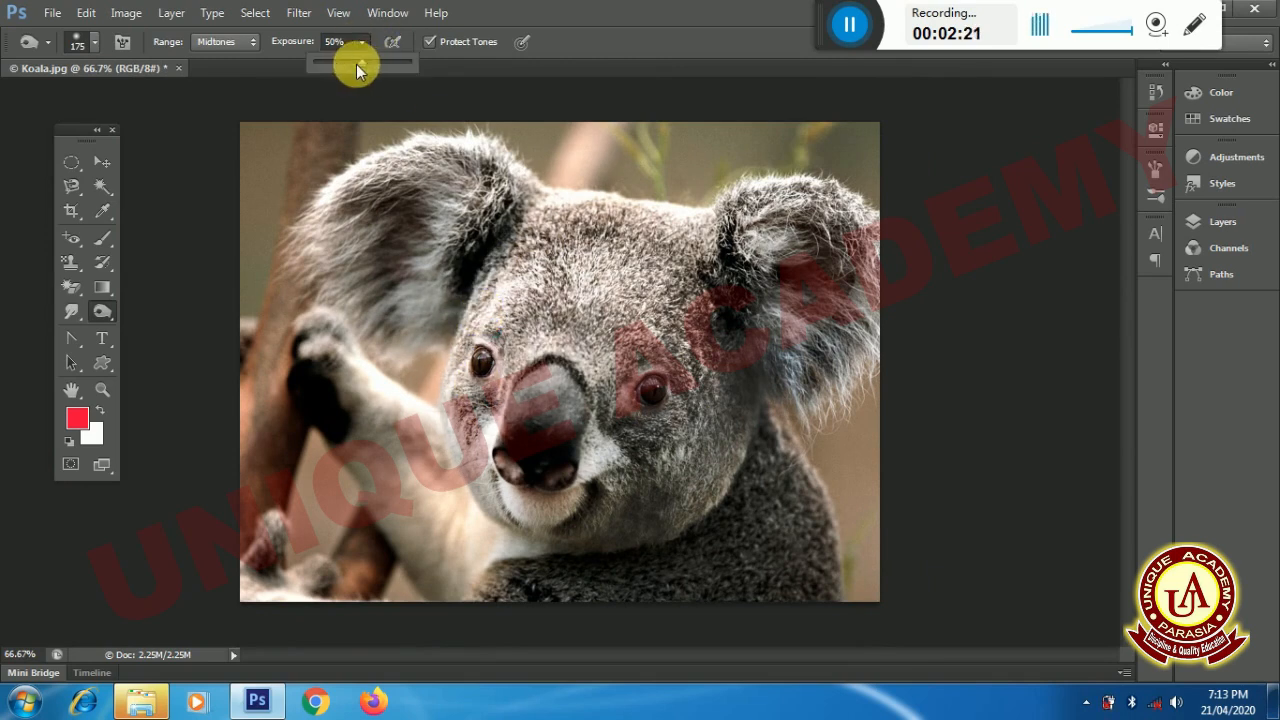
{"action": "left_click_drag", "start_coordinate": [356, 64], "coordinate": [416, 62]}
{"action": "left_click", "coordinate": [537, 327]}
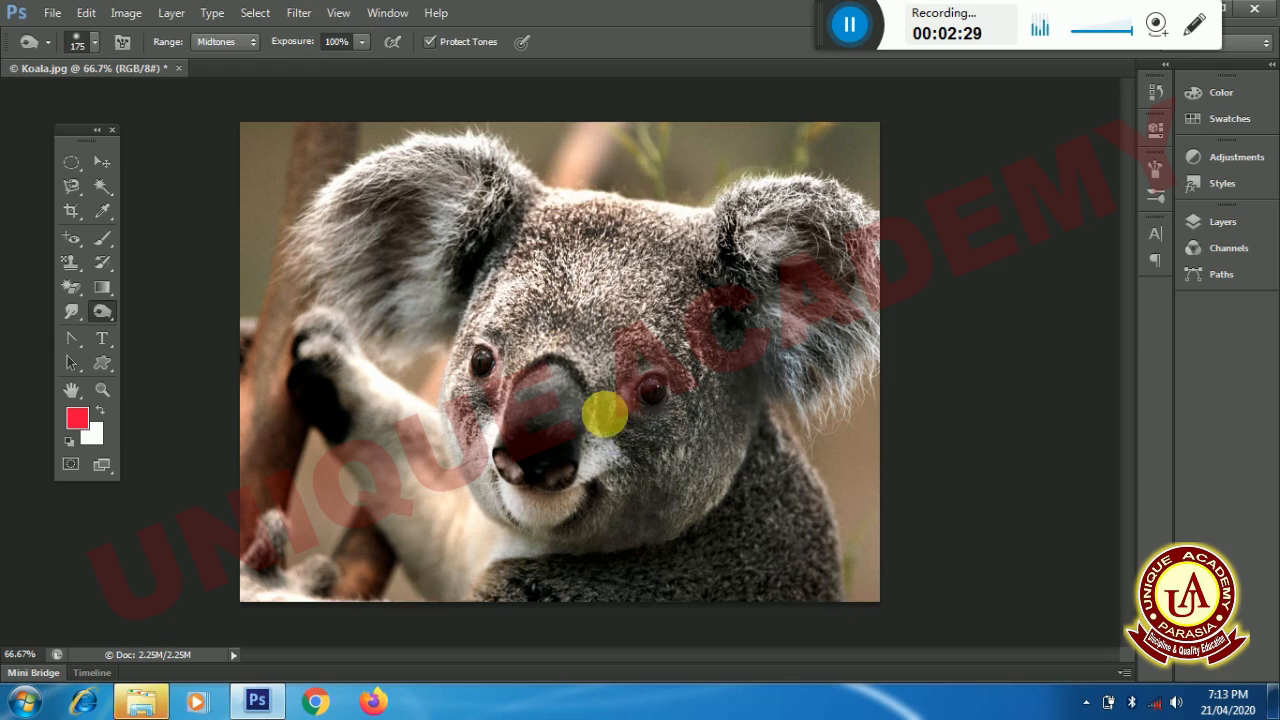
- Revert Koala.jpg to its saved version and switch to the Sponge Tool
{"action": "left_click", "coordinate": [54, 13]}
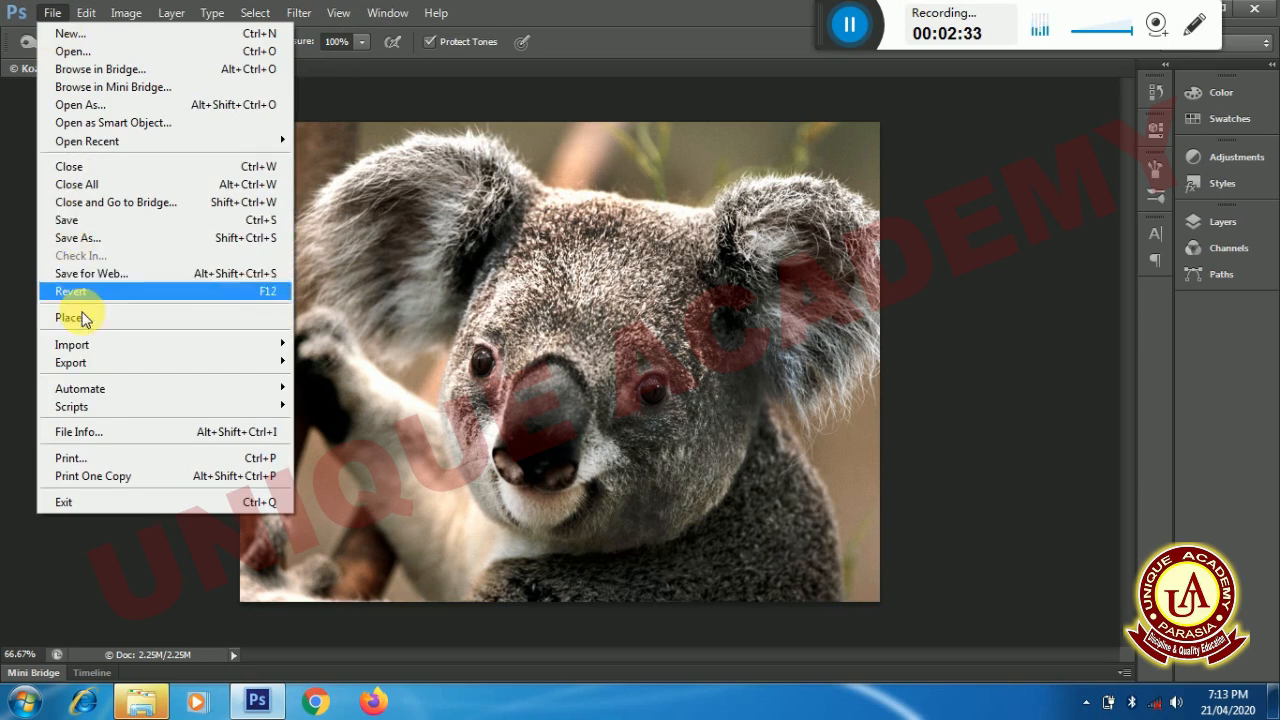
{"action": "left_click", "coordinate": [78, 292]}
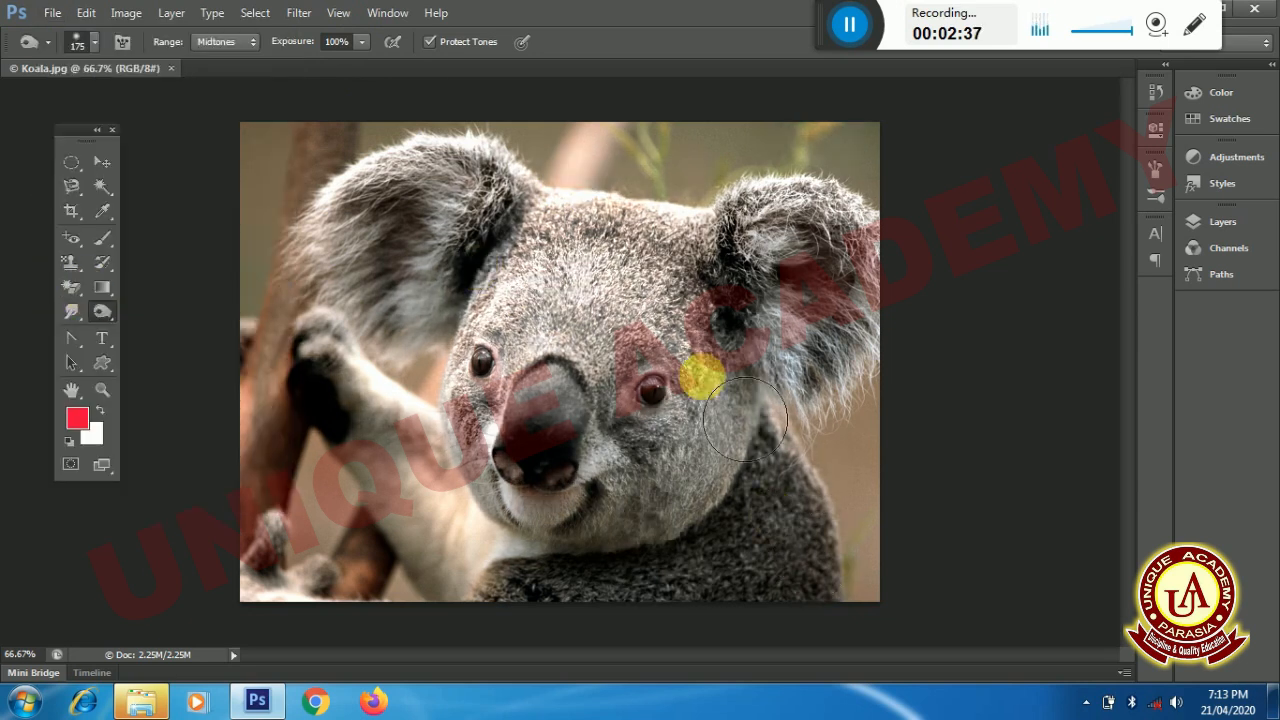
{"action": "right_click", "coordinate": [104, 318]}
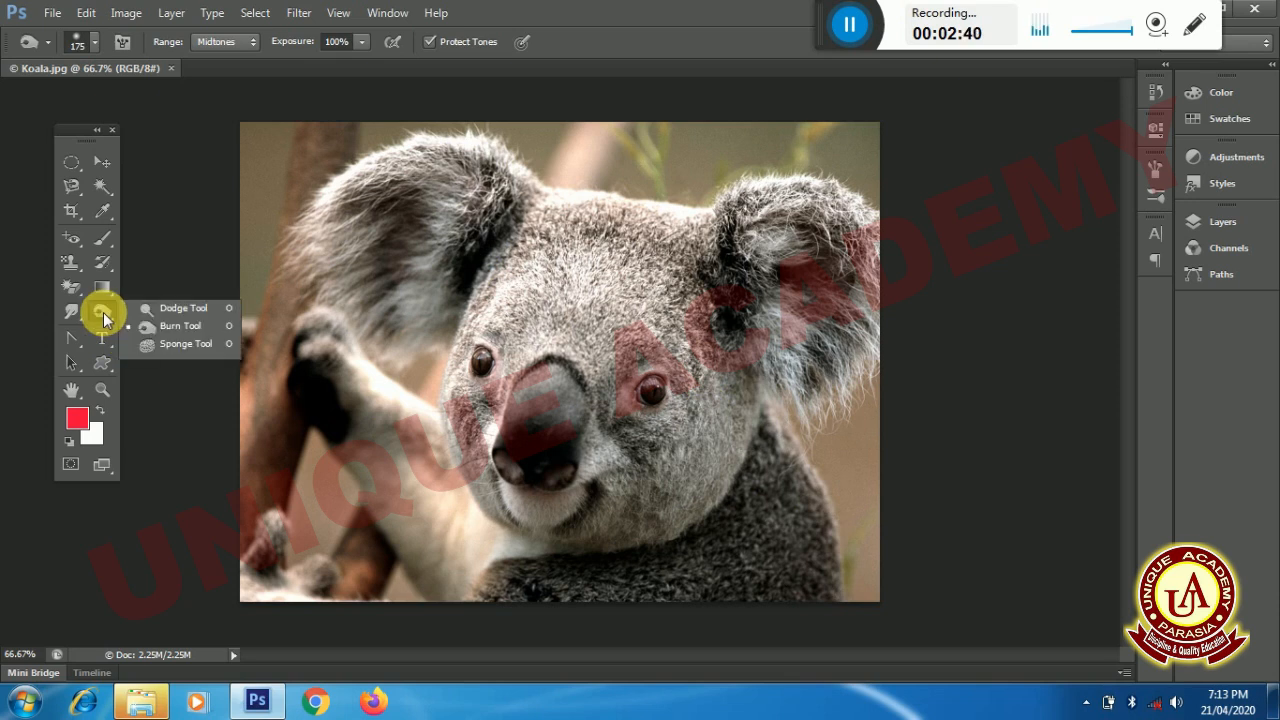
{"action": "left_click", "coordinate": [181, 345]}
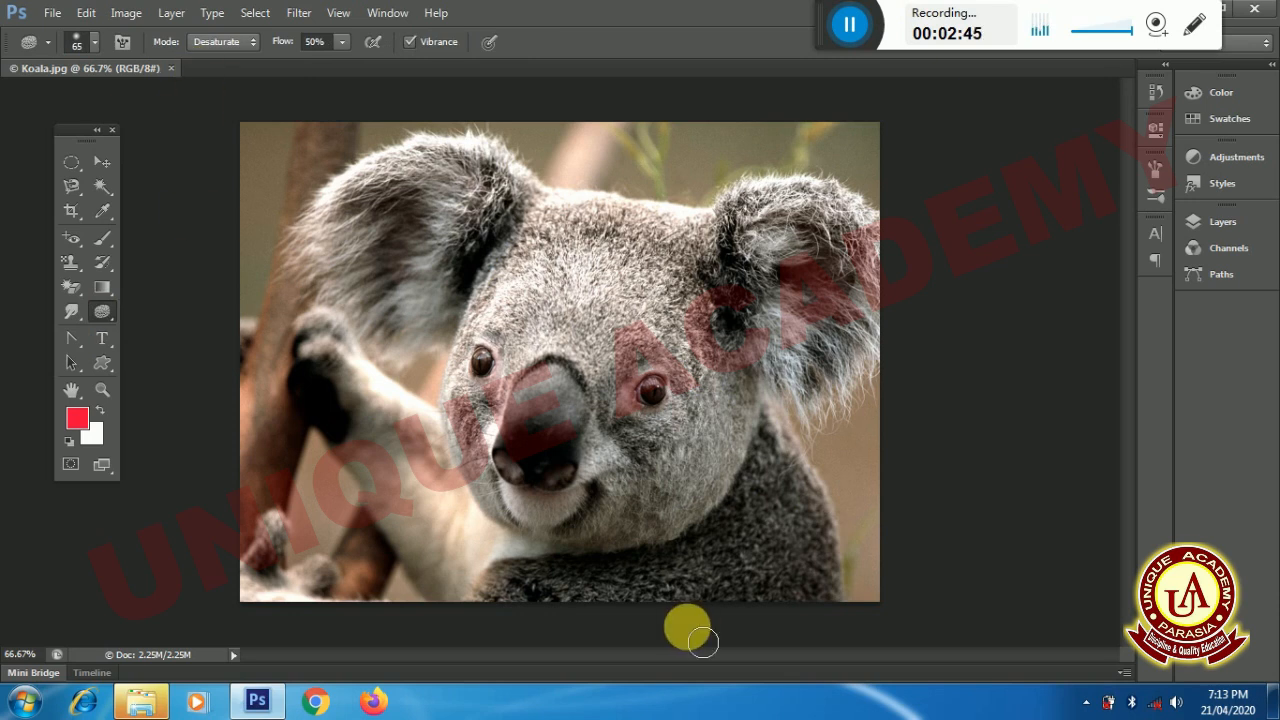
- Open the image mickey.jpg from the Desktop
{"action": "key", "text": "ctrl+o"}
{"action": "type", "text": "mi"}
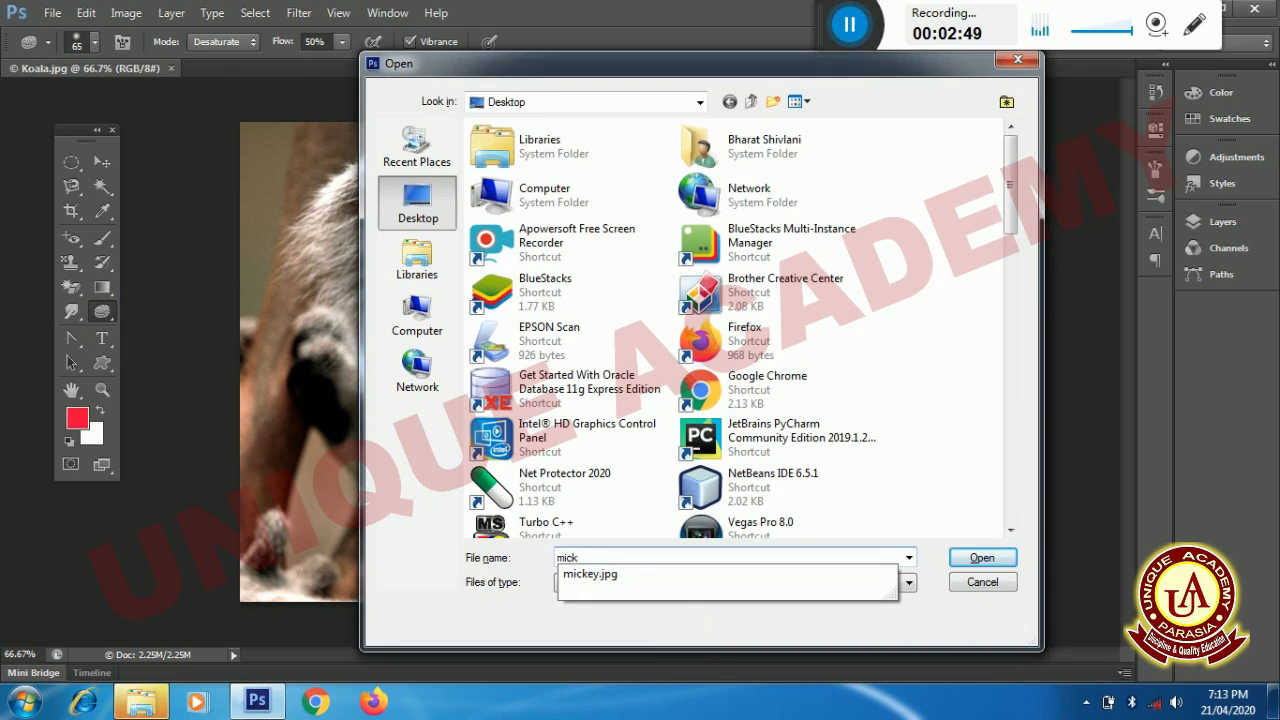
{"action": "type", "text": "ck"}
{"action": "key", "text": "Down"}
{"action": "key", "text": "Return"}
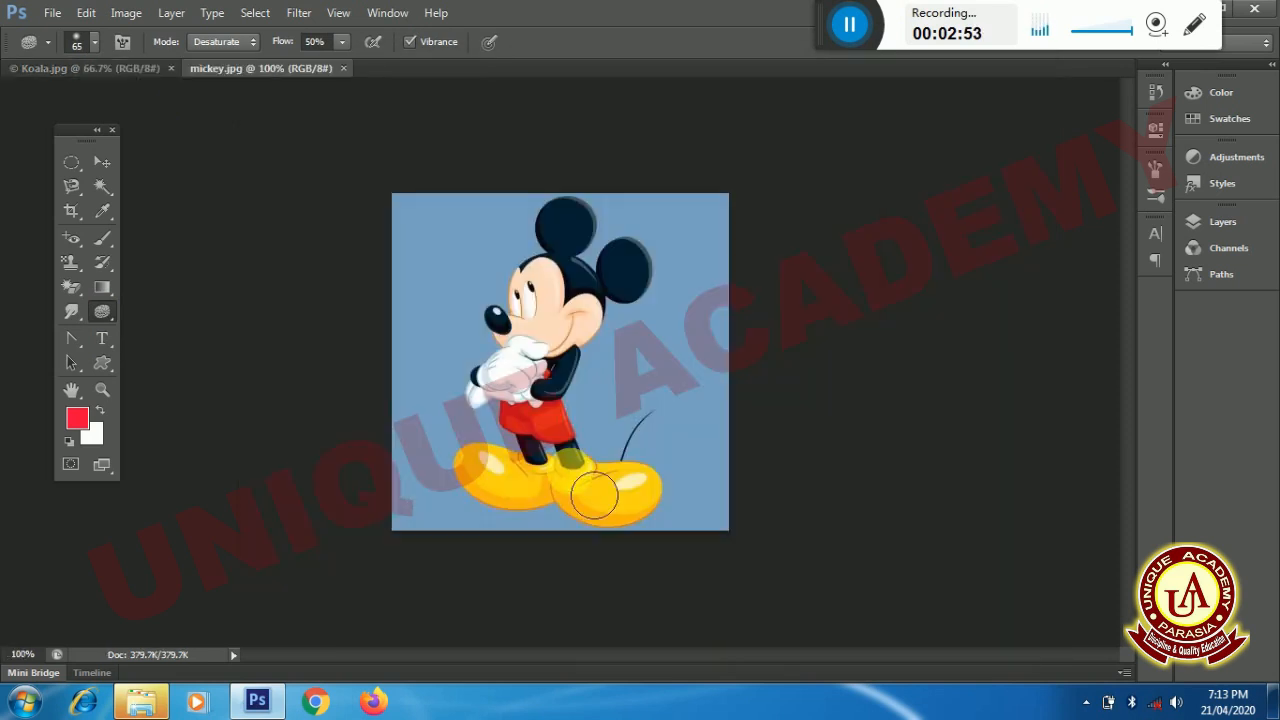
- Desaturate Mickey's face and the background beside the body with the Sponge Tool at 50% flow
{"action": "key", "text": "ctrl+plus"}
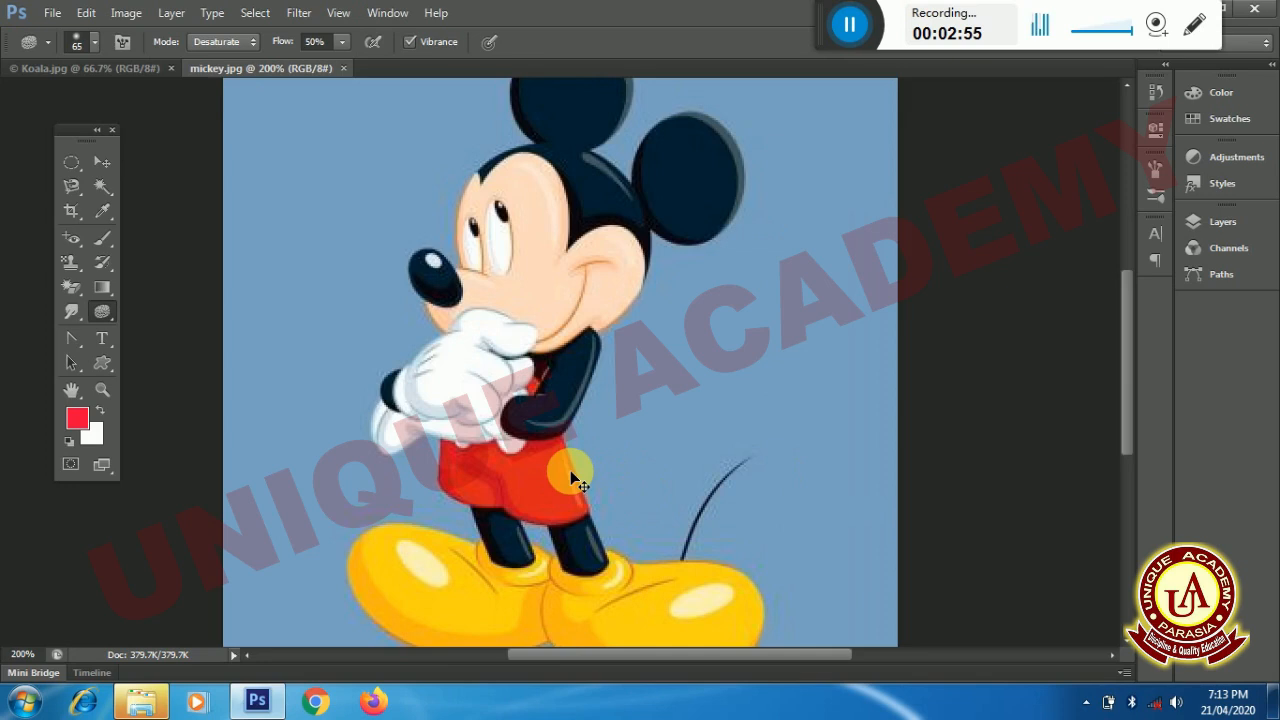
{"action": "key", "text": "ctrl+minus"}
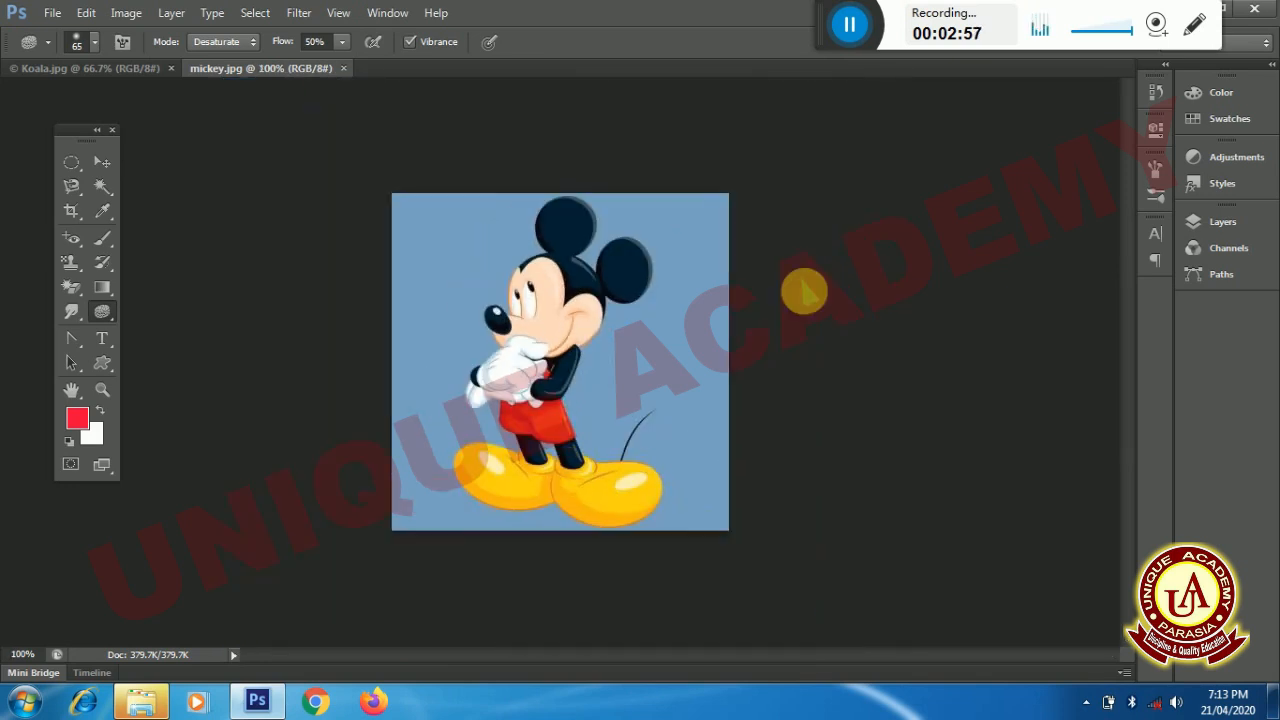
{"action": "left_click", "coordinate": [1086, 702]}
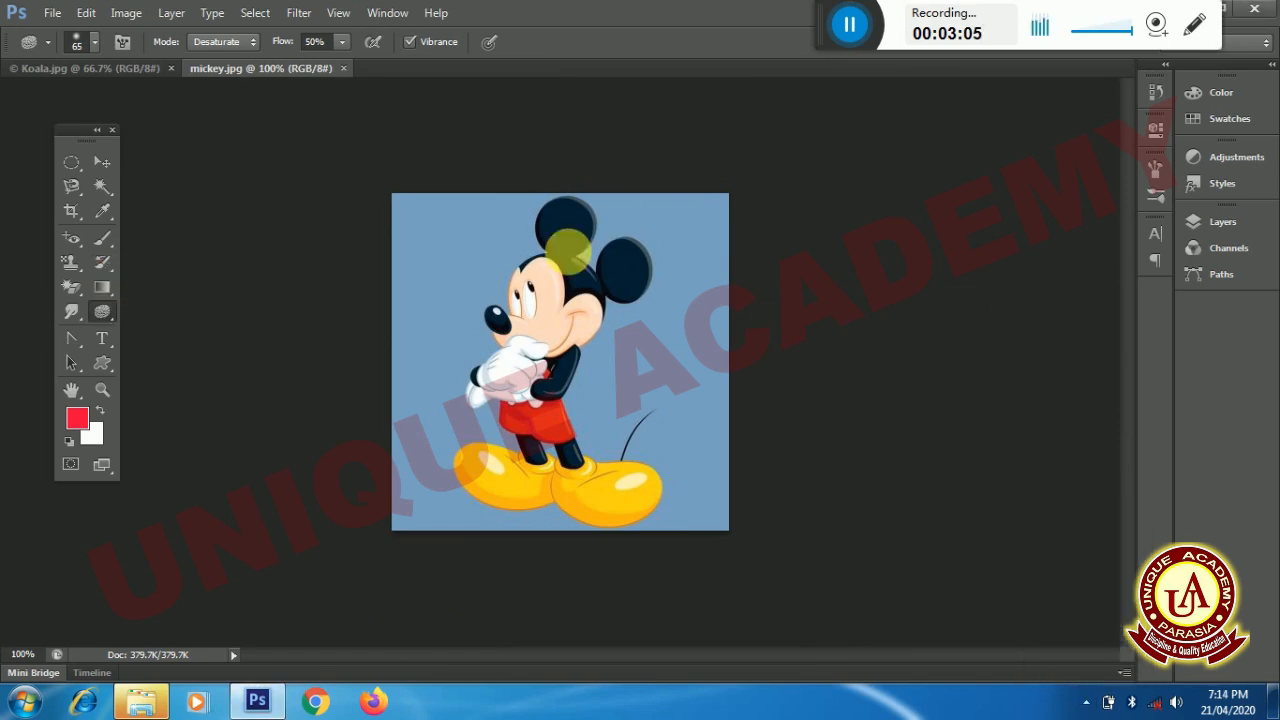
{"action": "mouse_move", "coordinate": [564, 263]}
{"action": "left_mouse_down"}
{"action": "mouse_move", "coordinate": [604, 330]}
{"action": "mouse_move", "coordinate": [636, 241]}
{"action": "mouse_move", "coordinate": [595, 286]}
{"action": "mouse_move", "coordinate": [612, 303]}
{"action": "mouse_move", "coordinate": [588, 278]}
{"action": "mouse_move", "coordinate": [638, 290]}
{"action": "mouse_move", "coordinate": [544, 319]}
{"action": "mouse_move", "coordinate": [528, 304]}
{"action": "mouse_move", "coordinate": [590, 317]}
{"action": "mouse_move", "coordinate": [554, 369]}
{"action": "mouse_move", "coordinate": [590, 365]}
{"action": "mouse_move", "coordinate": [590, 470]}
{"action": "mouse_move", "coordinate": [563, 425]}
{"action": "mouse_move", "coordinate": [577, 403]}
{"action": "mouse_move", "coordinate": [582, 451]}
{"action": "mouse_move", "coordinate": [552, 438]}
{"action": "mouse_move", "coordinate": [575, 415]}
{"action": "mouse_move", "coordinate": [534, 428]}
{"action": "mouse_move", "coordinate": [588, 443]}
{"action": "mouse_move", "coordinate": [548, 476]}
{"action": "mouse_move", "coordinate": [488, 421]}
{"action": "mouse_move", "coordinate": [538, 400]}
{"action": "mouse_move", "coordinate": [575, 420]}
{"action": "mouse_move", "coordinate": [523, 443]}
{"action": "mouse_move", "coordinate": [588, 433]}
{"action": "mouse_move", "coordinate": [570, 370]}
{"action": "left_mouse_up"}
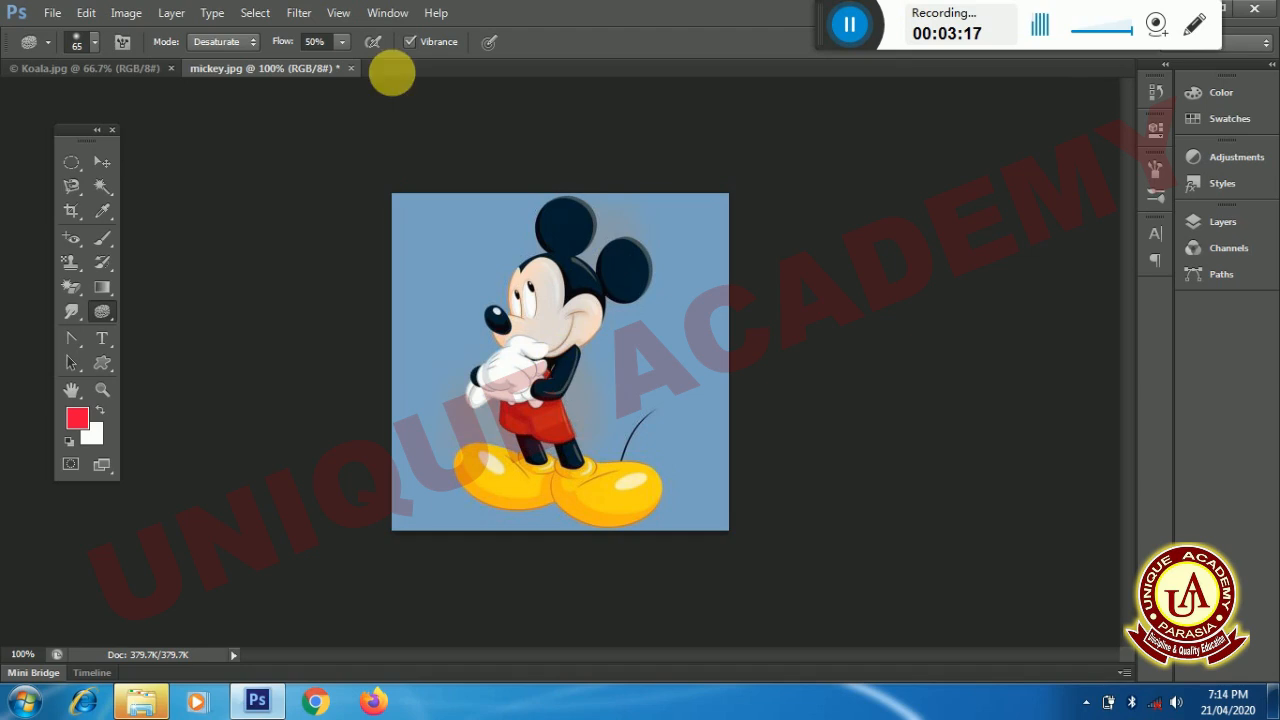
- Set the Sponge flow to 100% and desaturate Mickey and the blue background, enlarging the brush to 200 px
{"action": "left_click", "coordinate": [342, 43]}
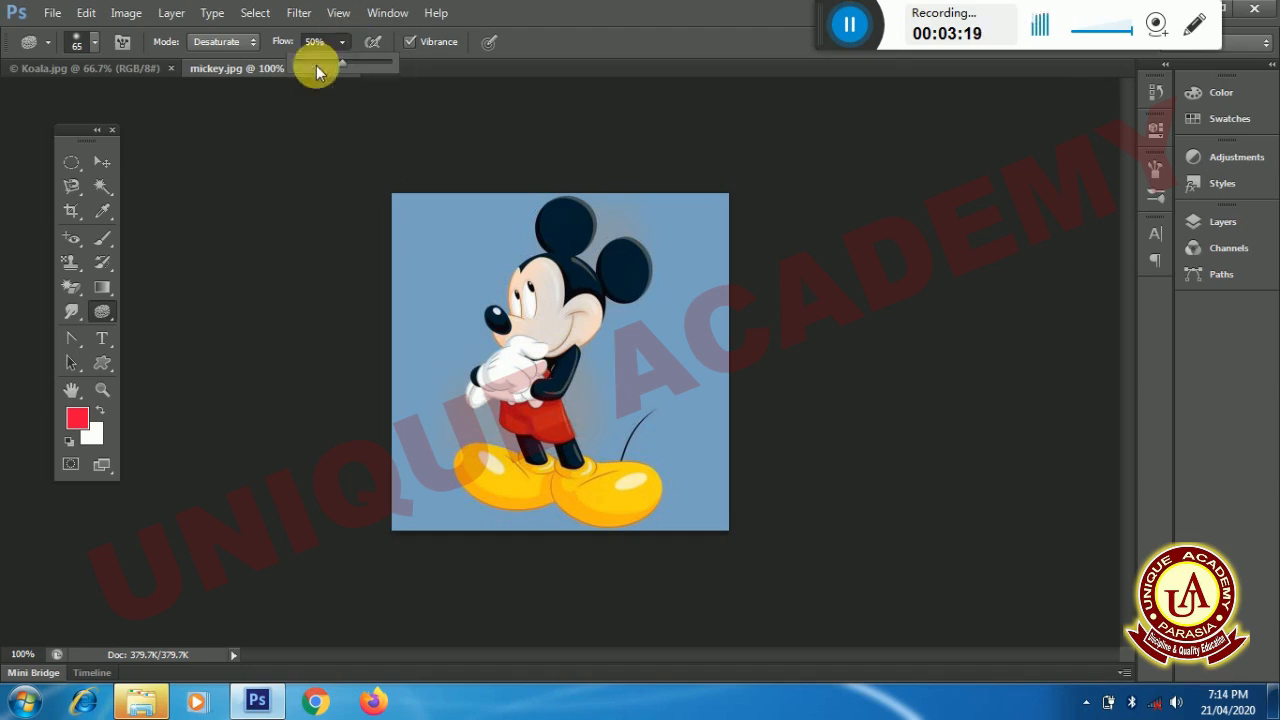
{"action": "left_click_drag", "start_coordinate": [343, 62], "coordinate": [390, 62]}
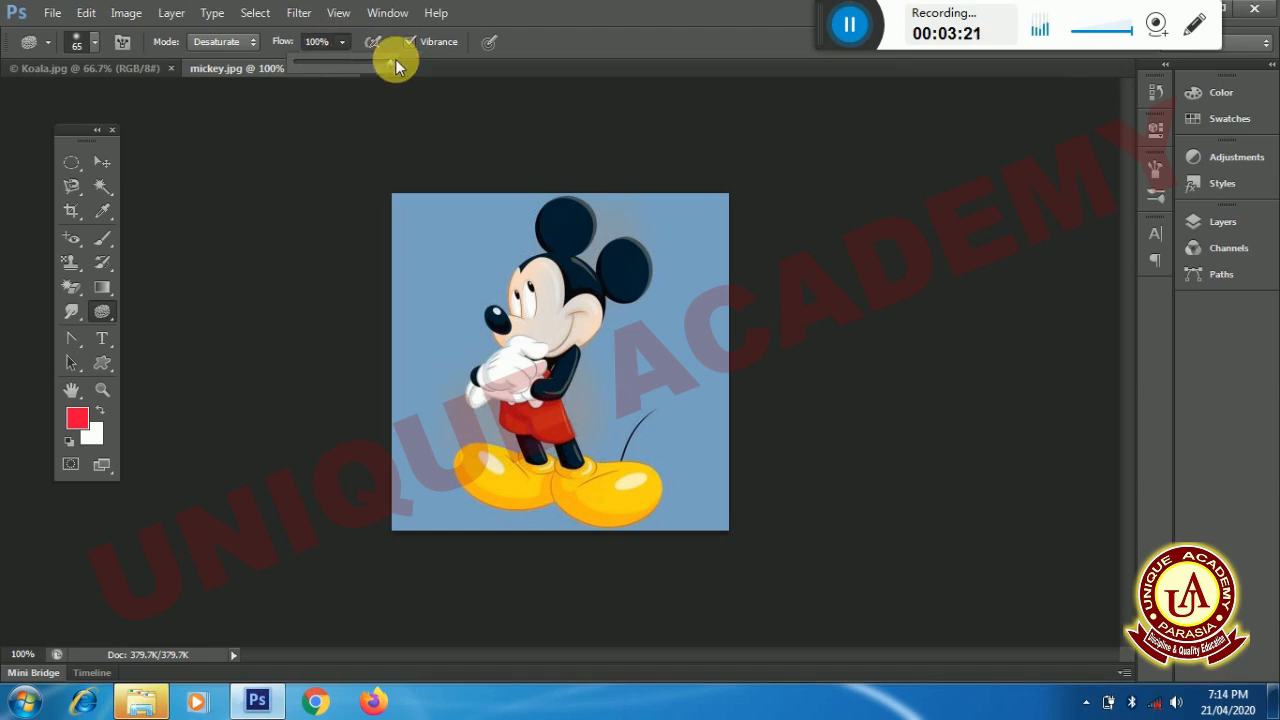
{"action": "mouse_move", "coordinate": [571, 414]}
{"action": "left_mouse_down"}
{"action": "mouse_move", "coordinate": [514, 349]}
{"action": "mouse_move", "coordinate": [560, 350]}
{"action": "mouse_move", "coordinate": [570, 375]}
{"action": "left_mouse_up"}
{"action": "mouse_move", "coordinate": [498, 465]}
{"action": "left_mouse_down"}
{"action": "mouse_move", "coordinate": [580, 481]}
{"action": "mouse_move", "coordinate": [511, 487]}
{"action": "mouse_move", "coordinate": [515, 531]}
{"action": "mouse_move", "coordinate": [678, 502]}
{"action": "mouse_move", "coordinate": [572, 525]}
{"action": "mouse_move", "coordinate": [599, 538]}
{"action": "mouse_move", "coordinate": [626, 519]}
{"action": "mouse_move", "coordinate": [466, 509]}
{"action": "mouse_move", "coordinate": [559, 456]}
{"action": "mouse_move", "coordinate": [453, 454]}
{"action": "mouse_move", "coordinate": [641, 474]}
{"action": "mouse_move", "coordinate": [544, 512]}
{"action": "mouse_move", "coordinate": [701, 513]}
{"action": "mouse_move", "coordinate": [468, 509]}
{"action": "mouse_move", "coordinate": [592, 431]}
{"action": "mouse_move", "coordinate": [622, 264]}
{"action": "mouse_move", "coordinate": [506, 282]}
{"action": "mouse_move", "coordinate": [566, 446]}
{"action": "mouse_move", "coordinate": [540, 441]}
{"action": "mouse_move", "coordinate": [616, 412]}
{"action": "mouse_move", "coordinate": [638, 265]}
{"action": "mouse_move", "coordinate": [648, 316]}
{"action": "mouse_move", "coordinate": [542, 374]}
{"action": "mouse_move", "coordinate": [558, 462]}
{"action": "left_mouse_up"}
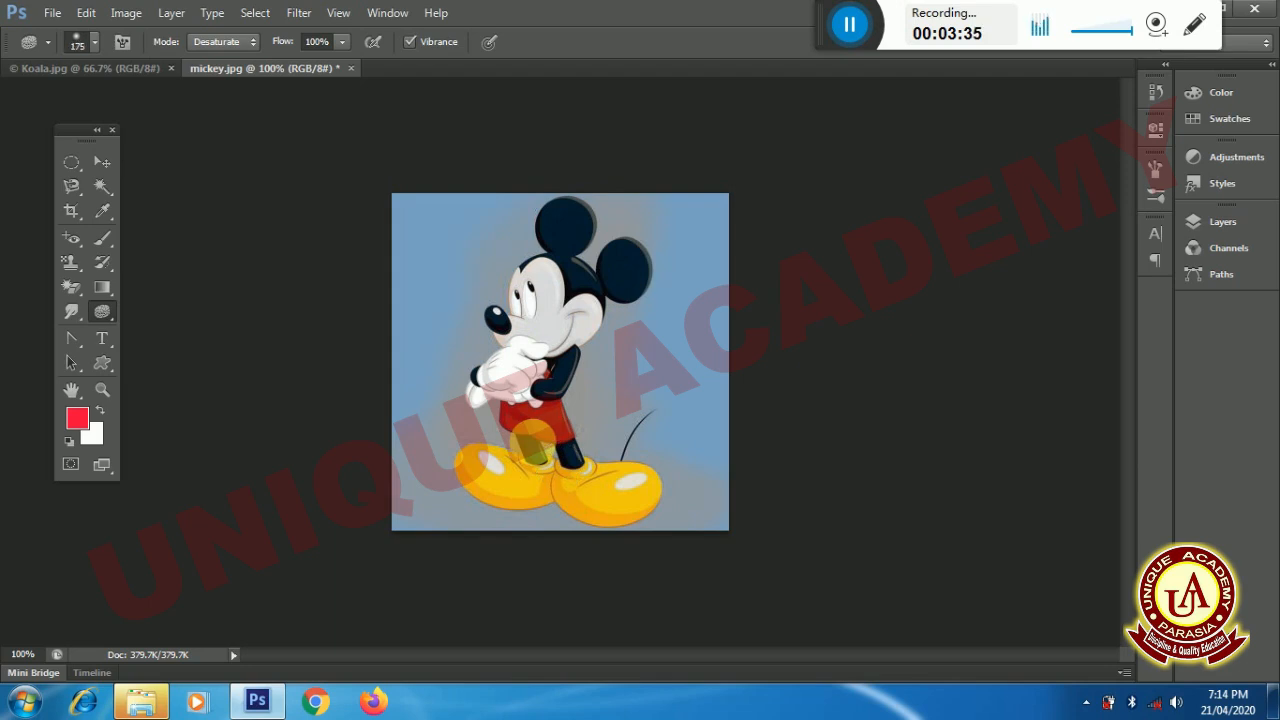
{"action": "key", "text": "bracketright"}
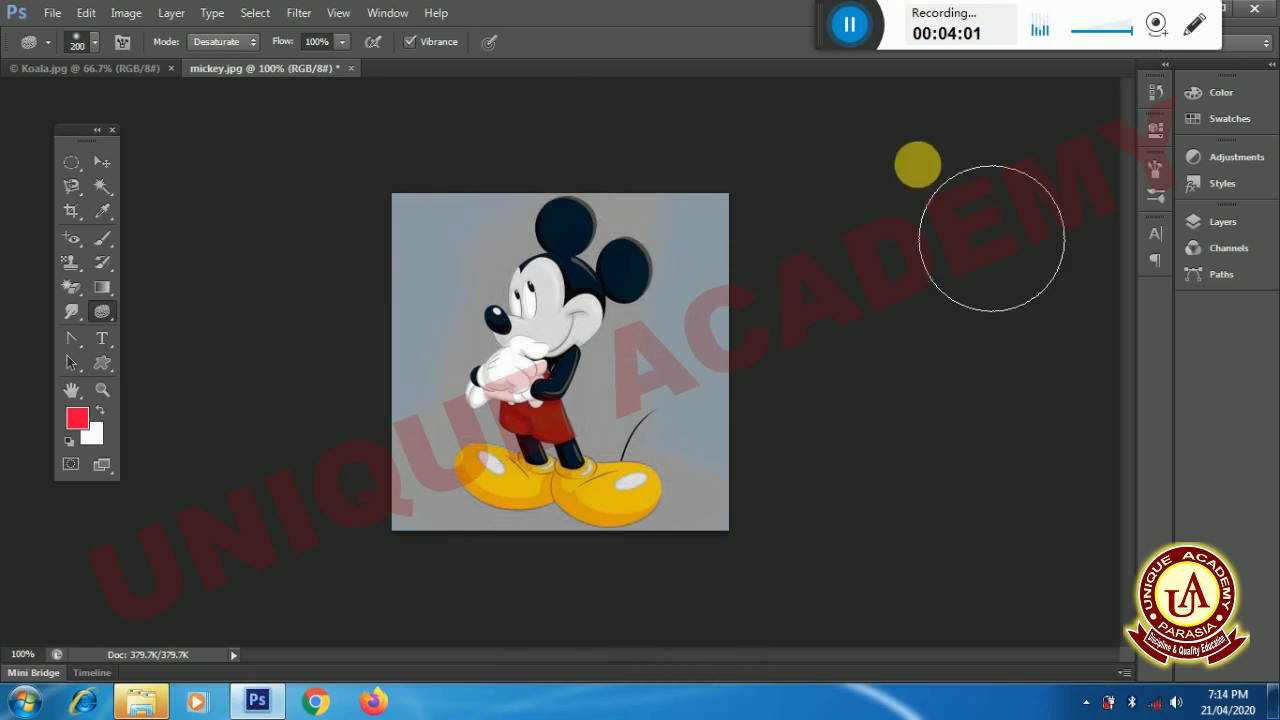
- Switch to the Windows desktop
{"action": "key", "text": "super+d"}
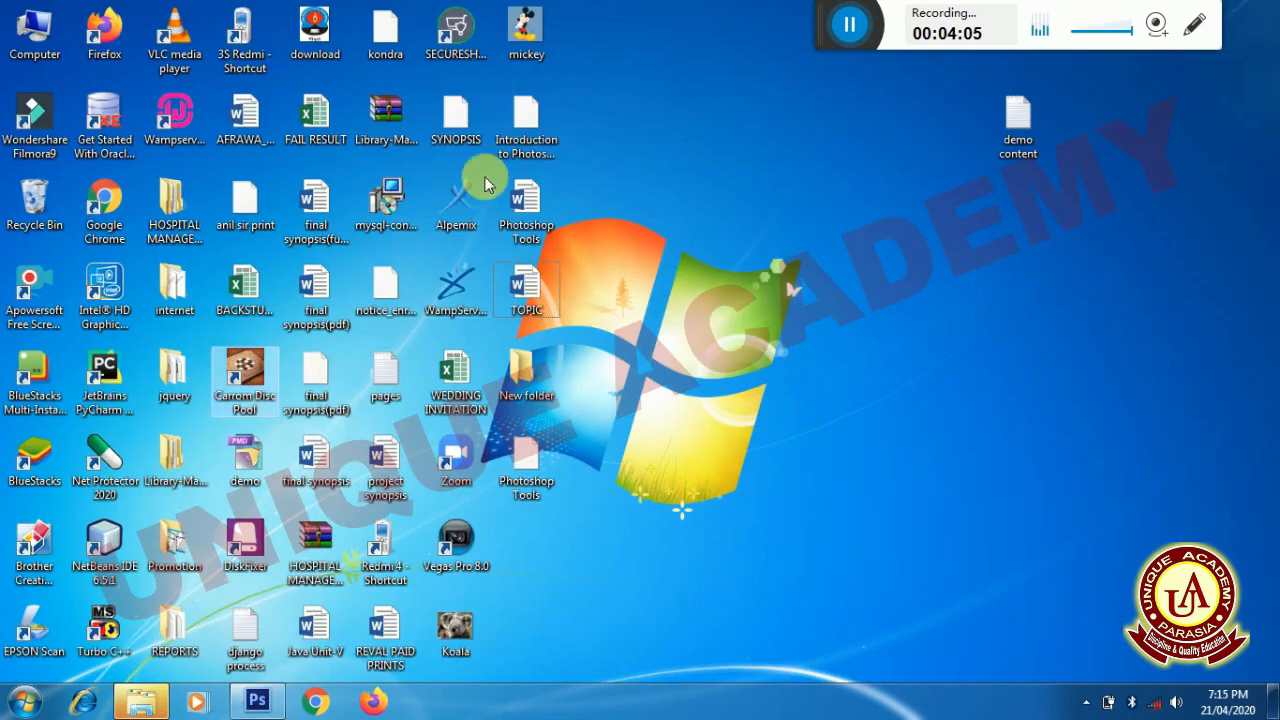
- Open the original mickey image from the desktop in Windows Photo Viewer
{"action": "left_click", "coordinate": [519, 30]}
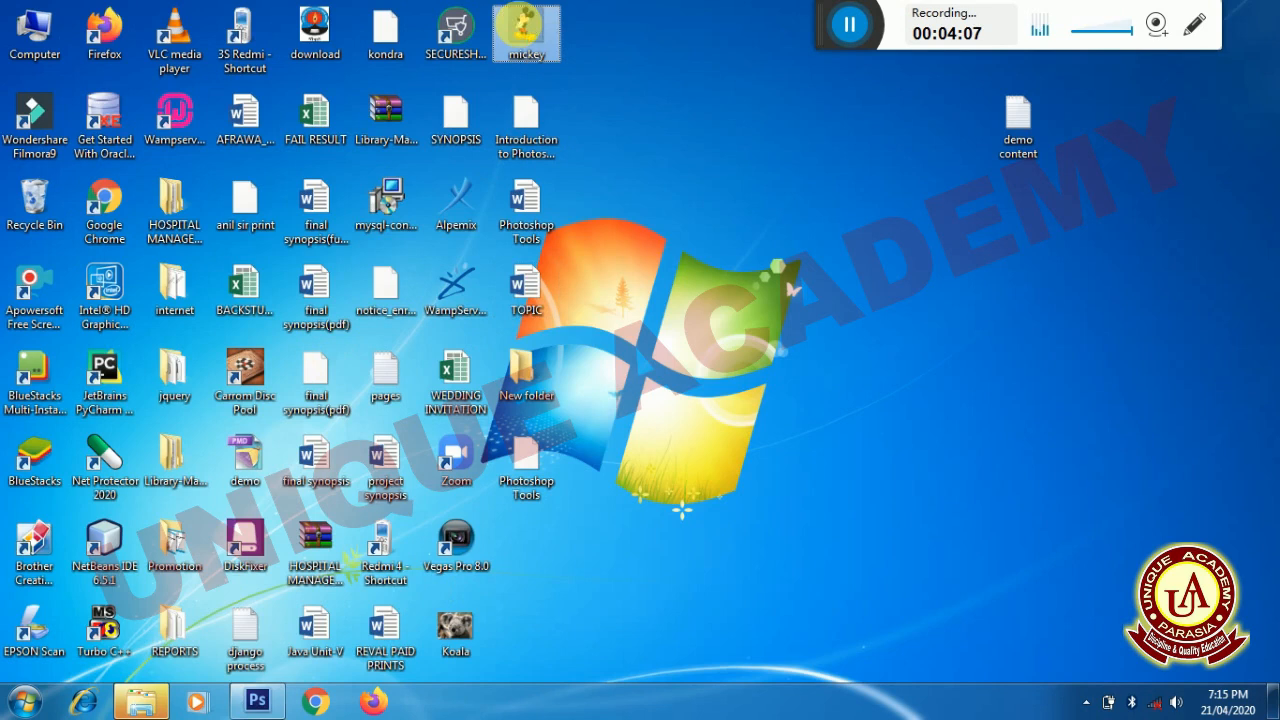
{"action": "right_click", "coordinate": [522, 27]}
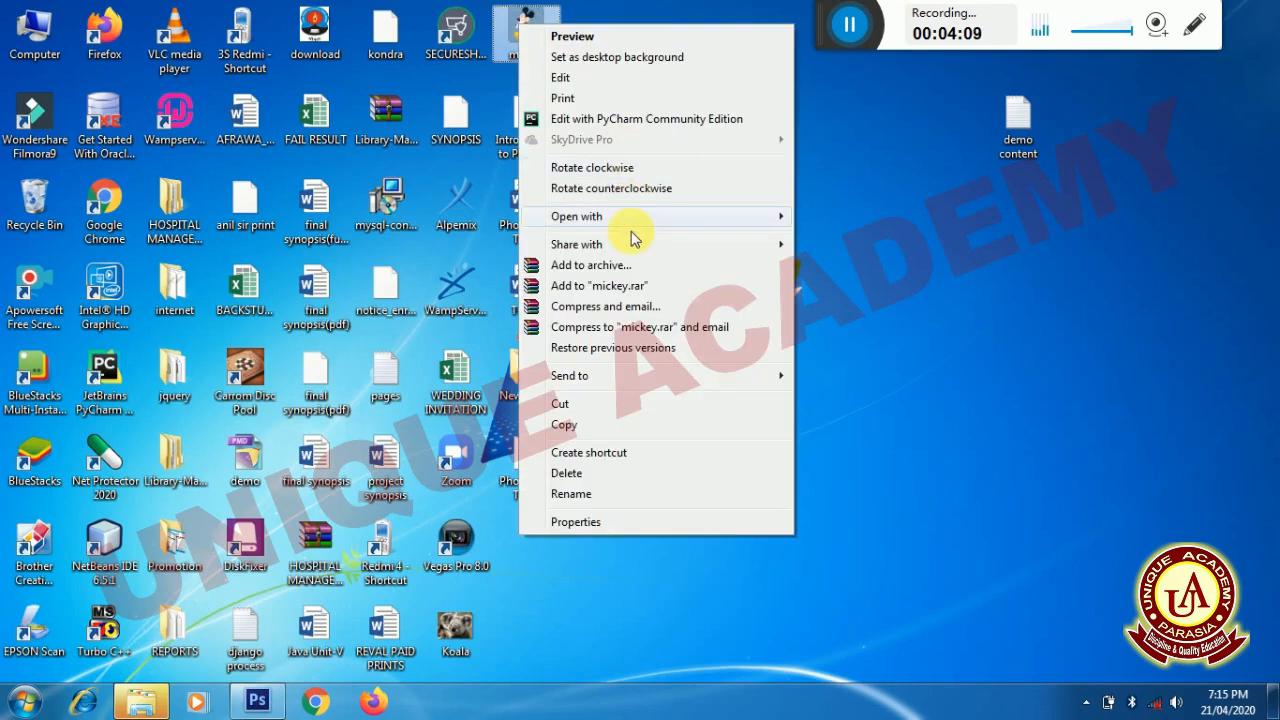
{"action": "mouse_move", "coordinate": [620, 216]}
{"action": "left_click", "coordinate": [855, 276]}
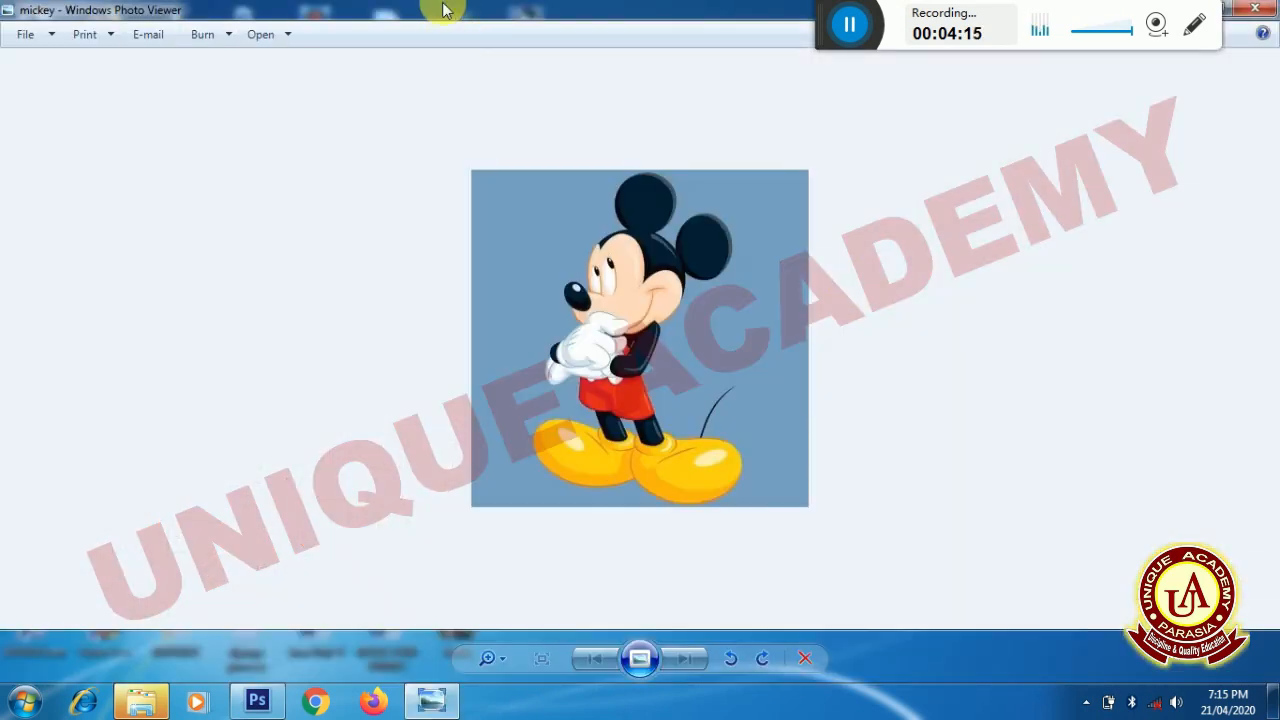
- Place the Photo Viewer window beside the edited Mickey in Photoshop to compare the original with the desaturated version
{"action": "left_click_drag", "start_coordinate": [555, 10], "coordinate": [762, 113]}
{"action": "key", "text": "alt+Tab"}
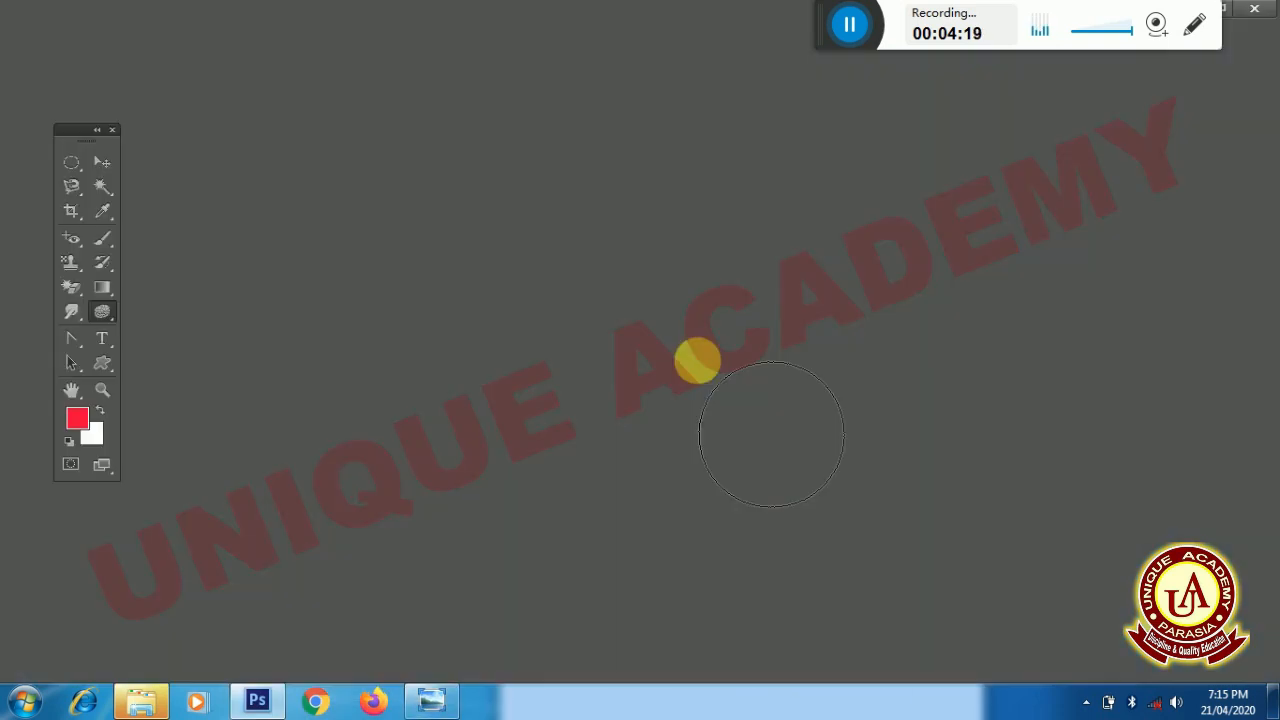
{"action": "key", "text": "alt+Tab"}
{"action": "key", "text": "alt+Tab"}
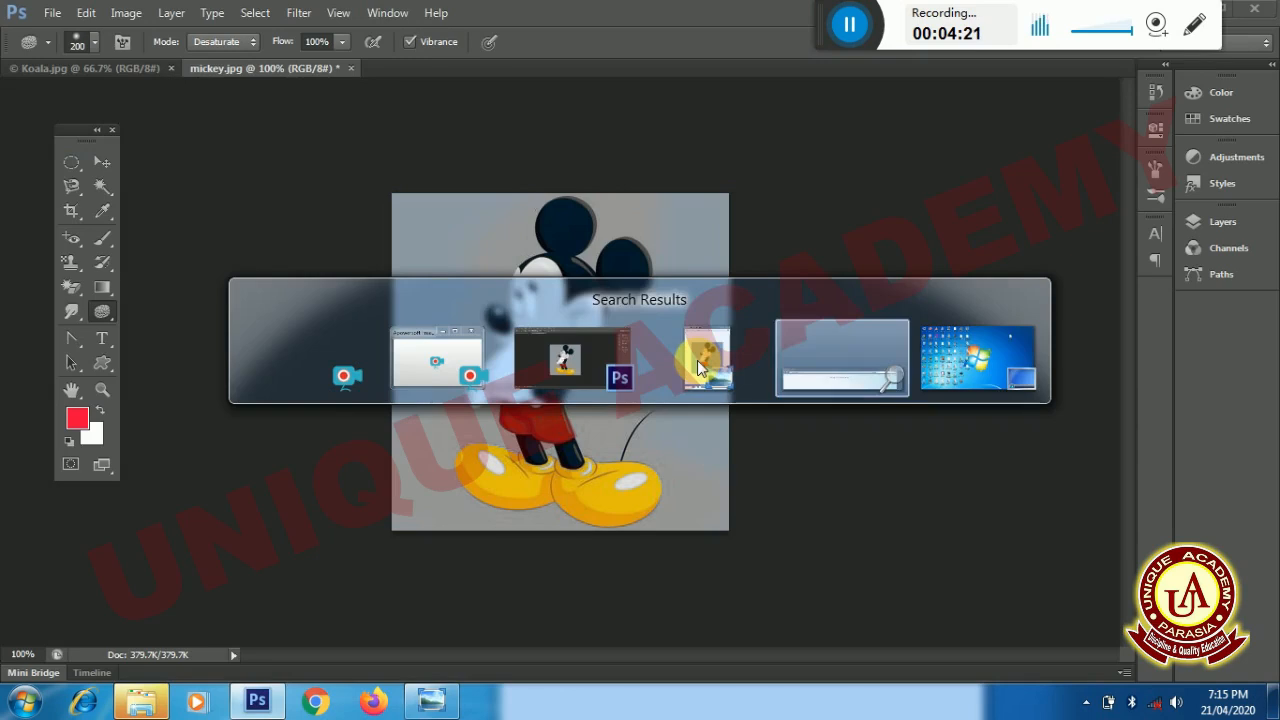
{"action": "key", "text": "alt+Tab"}
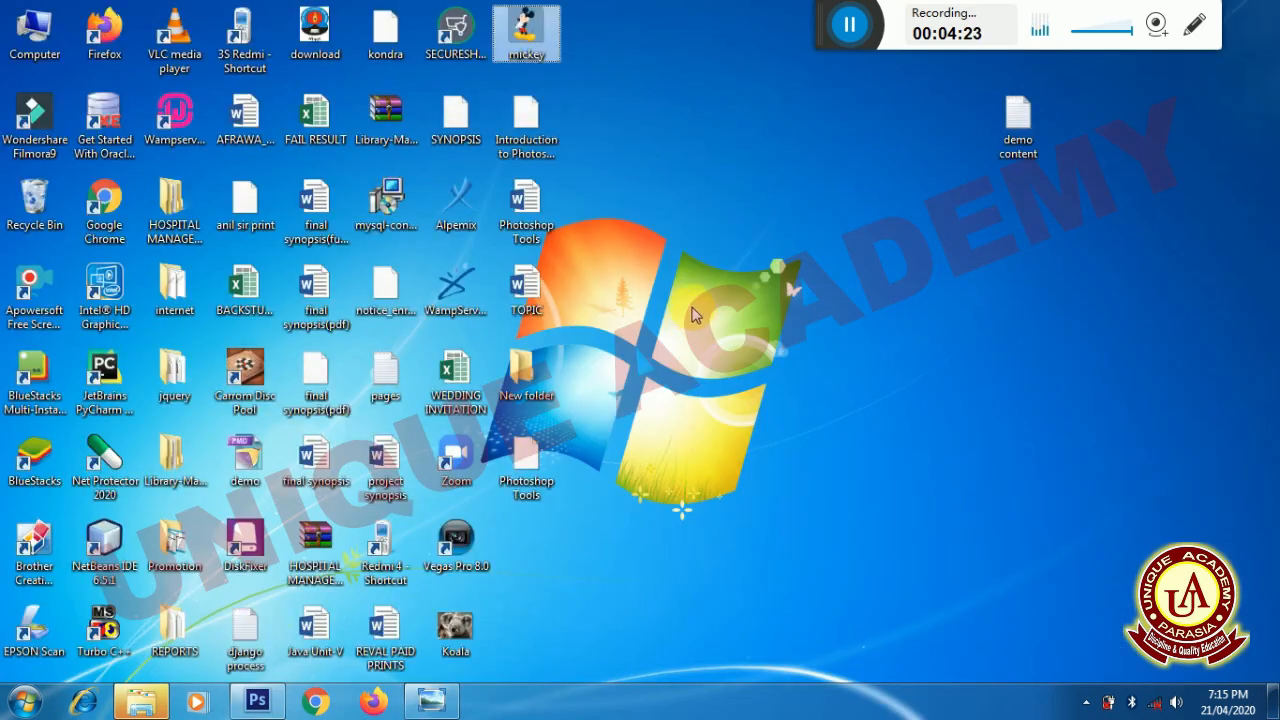
{"action": "left_click", "coordinate": [253, 702]}
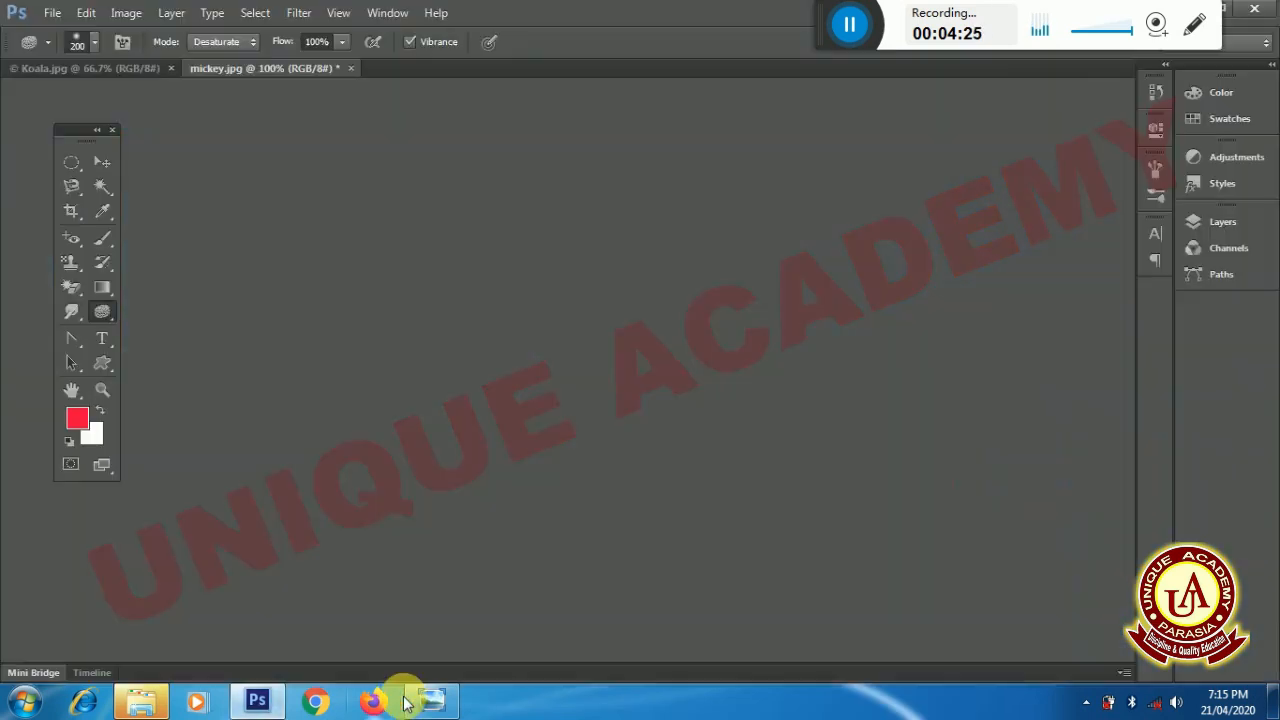
{"action": "left_click", "coordinate": [420, 700]}
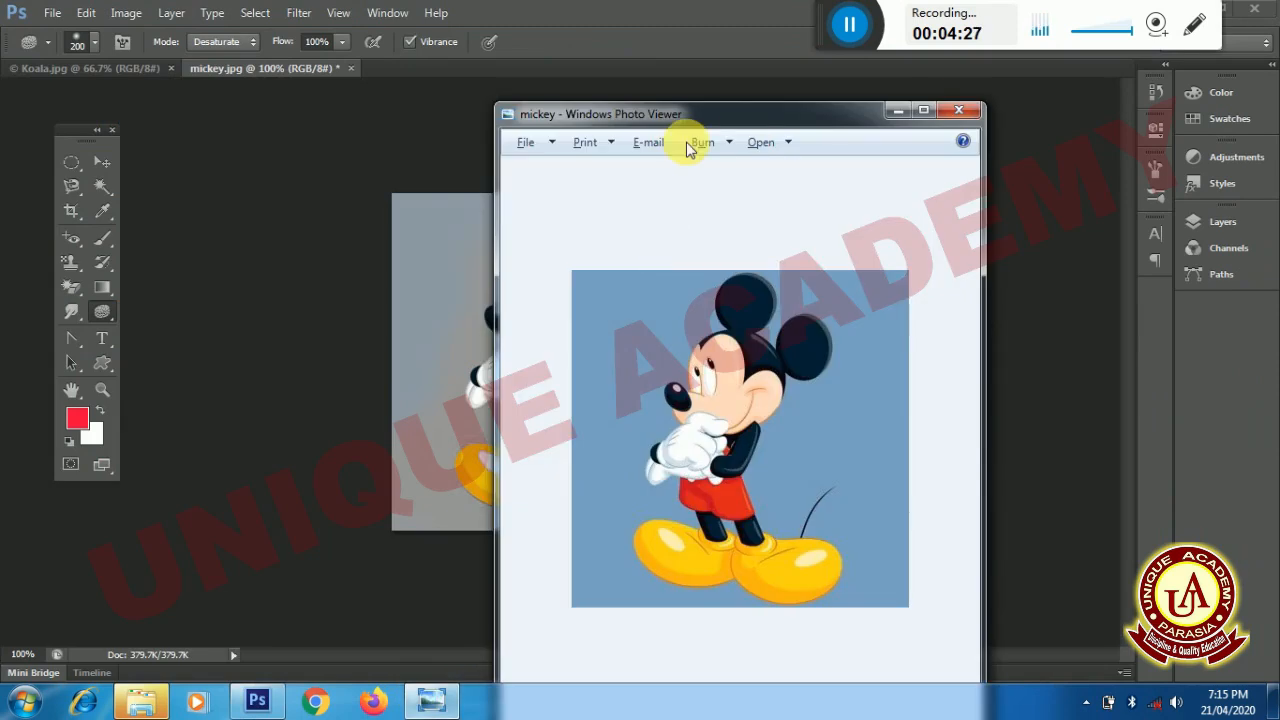
{"action": "left_click_drag", "start_coordinate": [703, 123], "coordinate": [930, 35]}
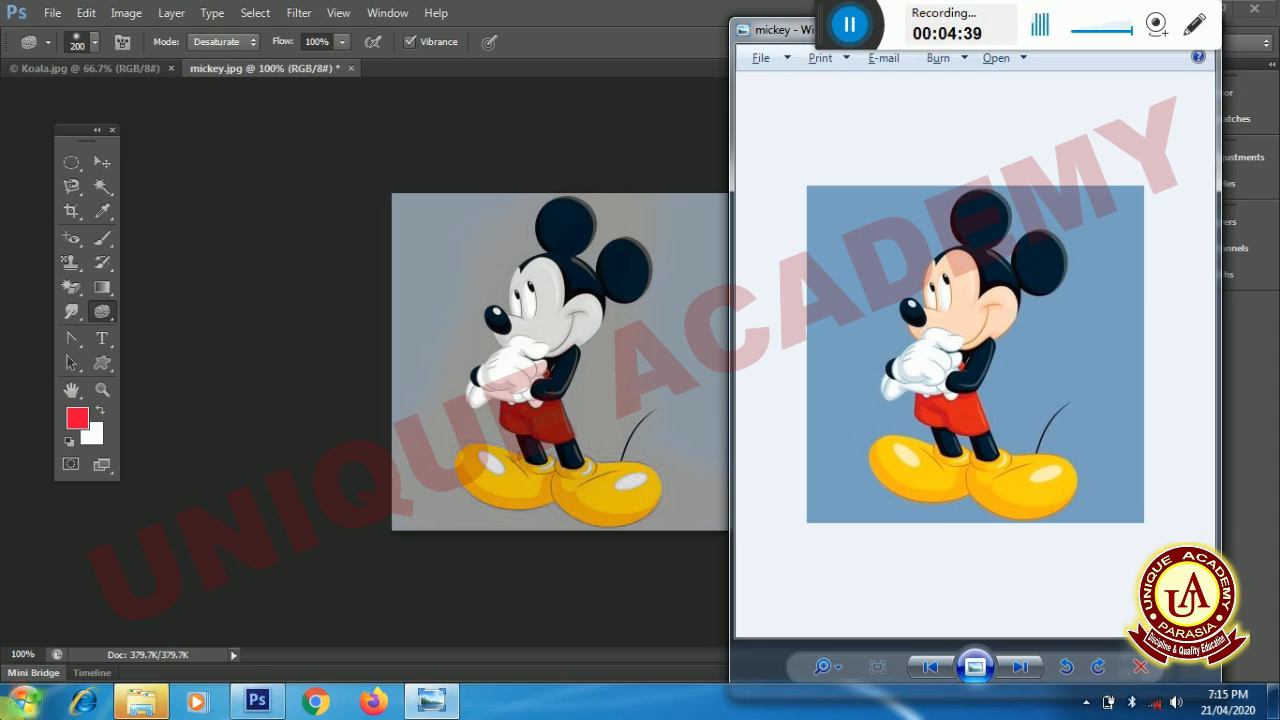
- Return to the edited Mickey image in Photoshop and reselect the Sponge Tool
{"action": "left_click", "coordinate": [116, 308]}
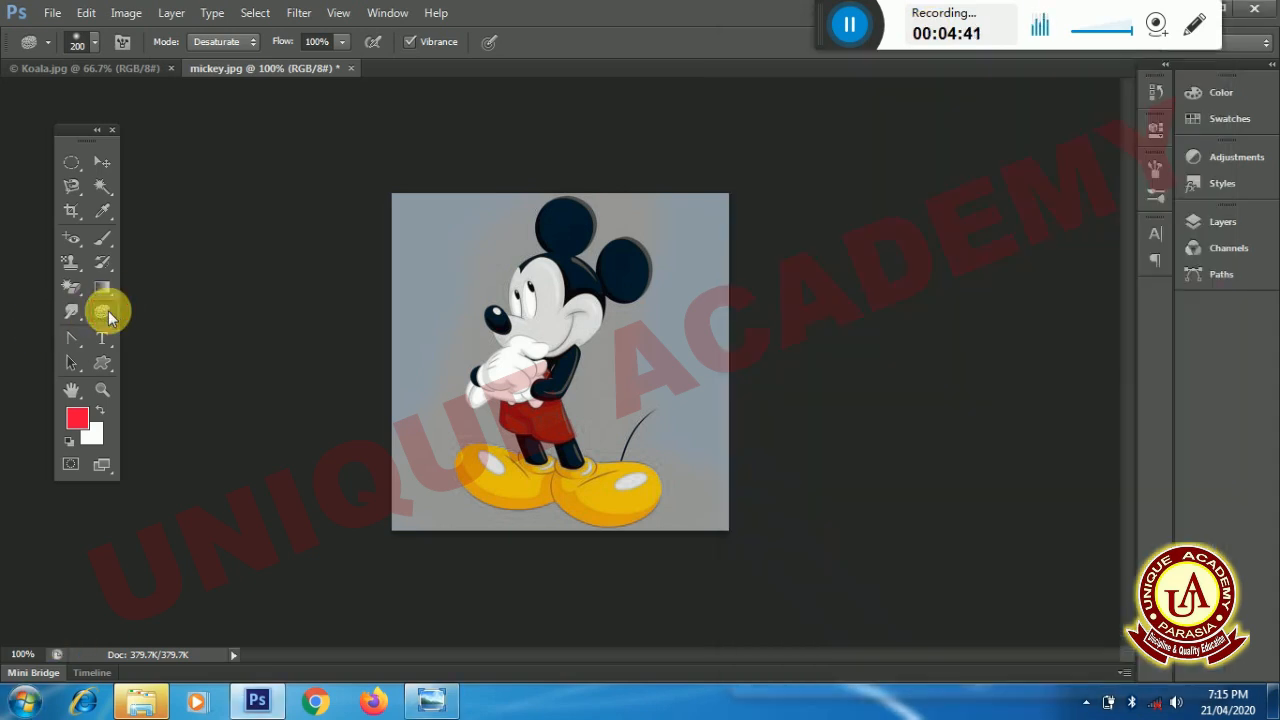
{"action": "right_click", "coordinate": [104, 310]}
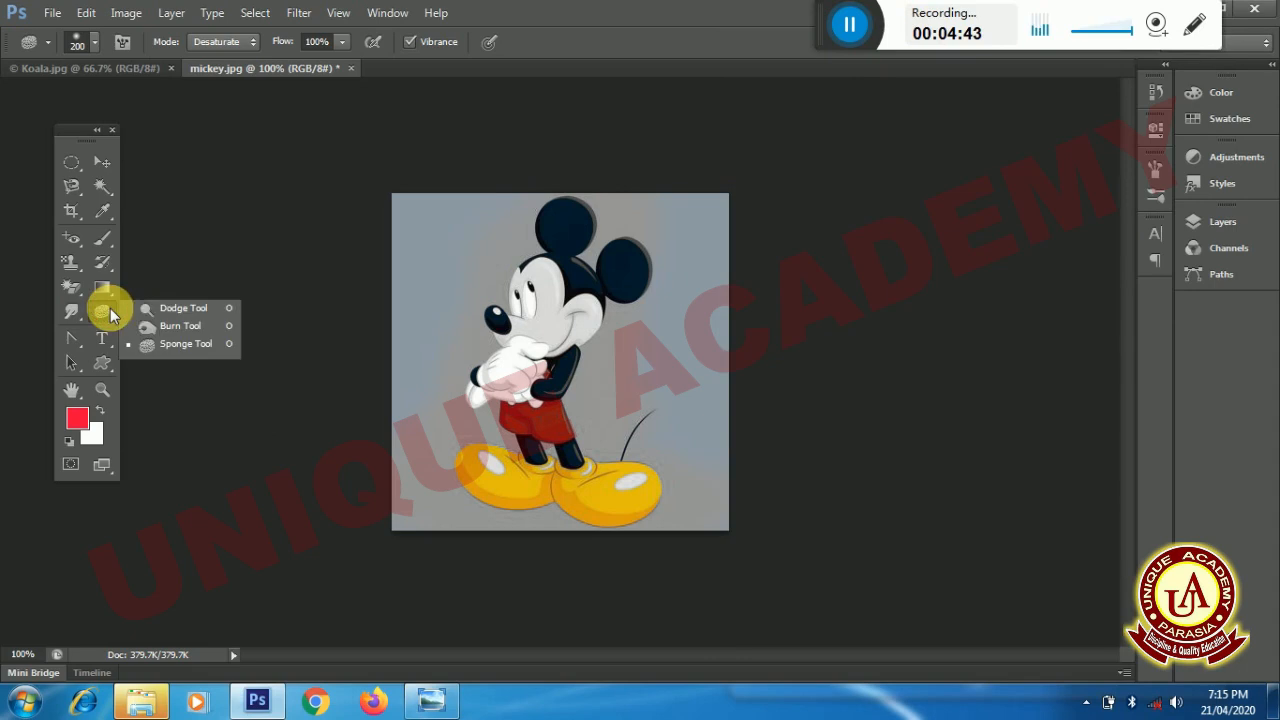
{"action": "left_click", "coordinate": [176, 348]}
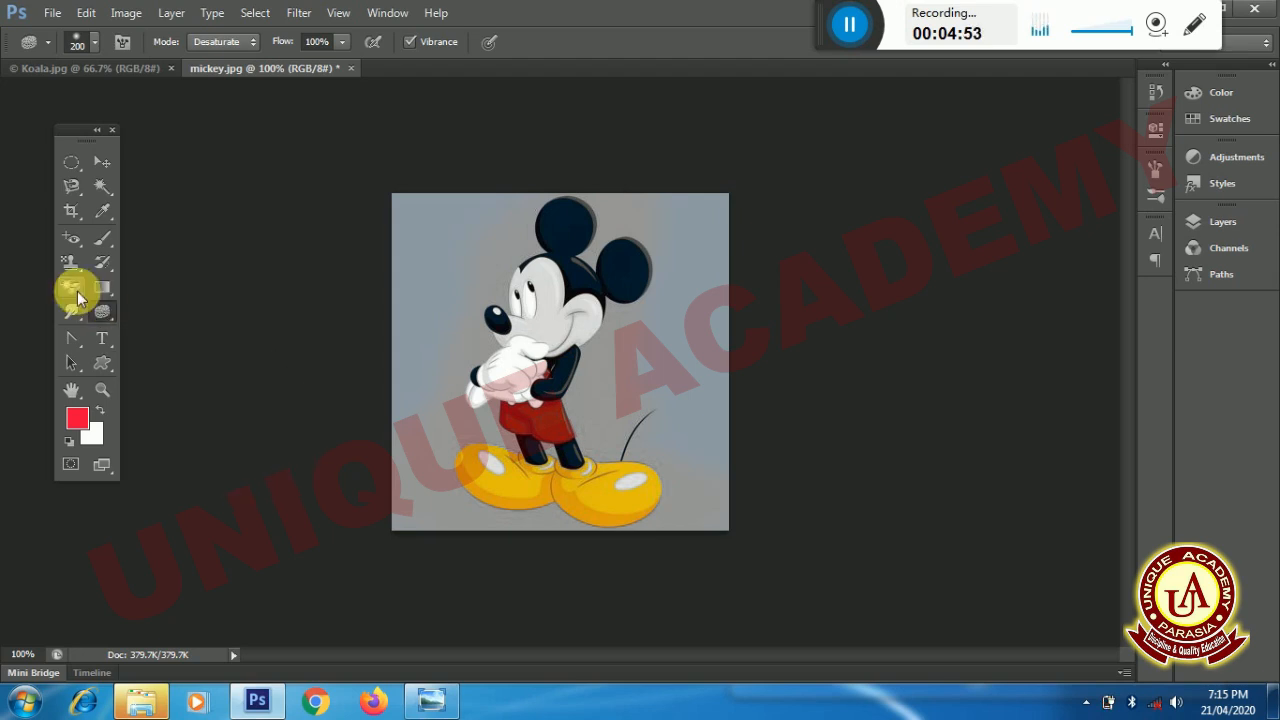
- Activate the Gradient Tool and create a new white 400 × 300 pixel RGB document at 72 pixels/inch
{"action": "left_click_drag", "start_coordinate": [98, 288], "coordinate": [149, 295]}
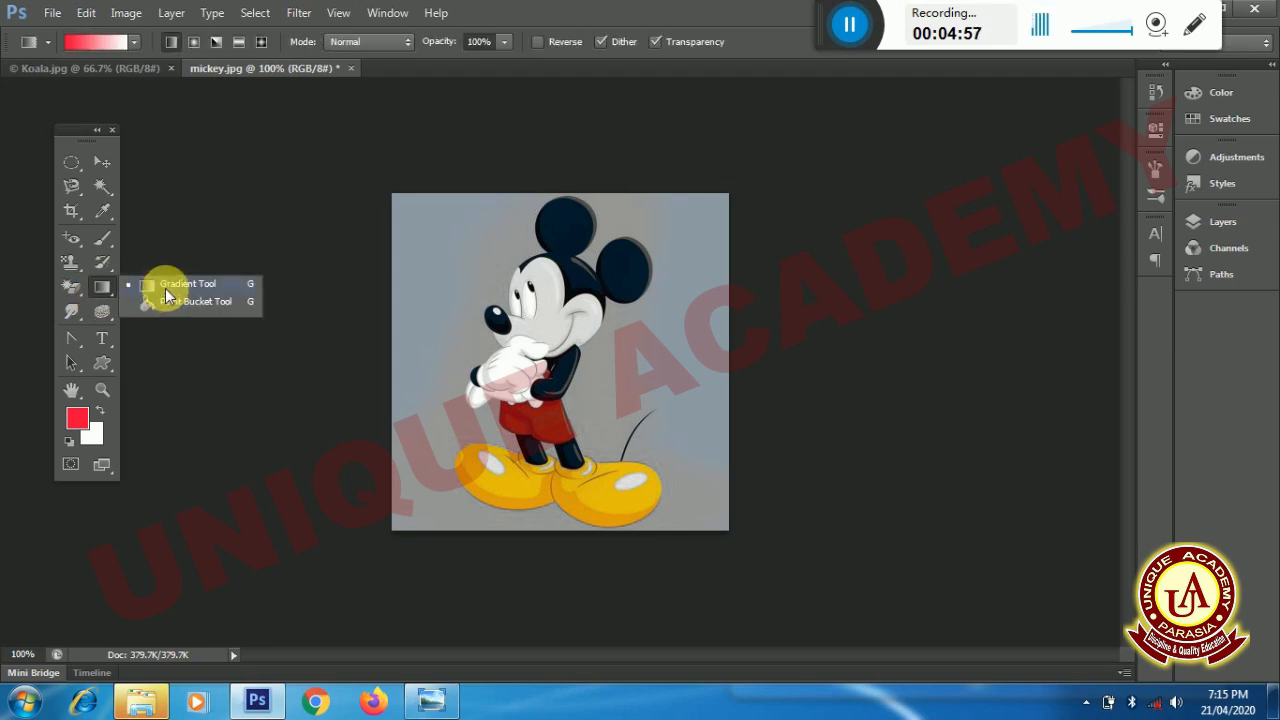
{"action": "left_click", "coordinate": [166, 289]}
{"action": "left_click", "coordinate": [52, 14]}
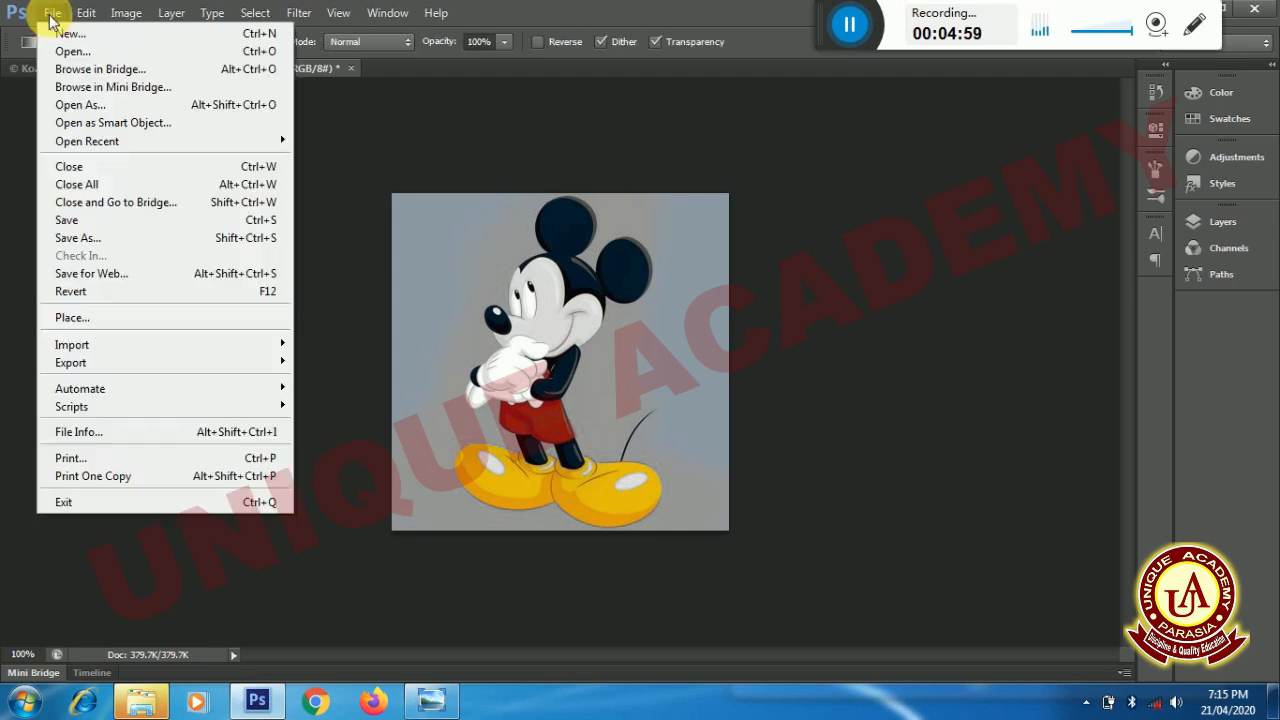
{"action": "left_click", "coordinate": [66, 37]}
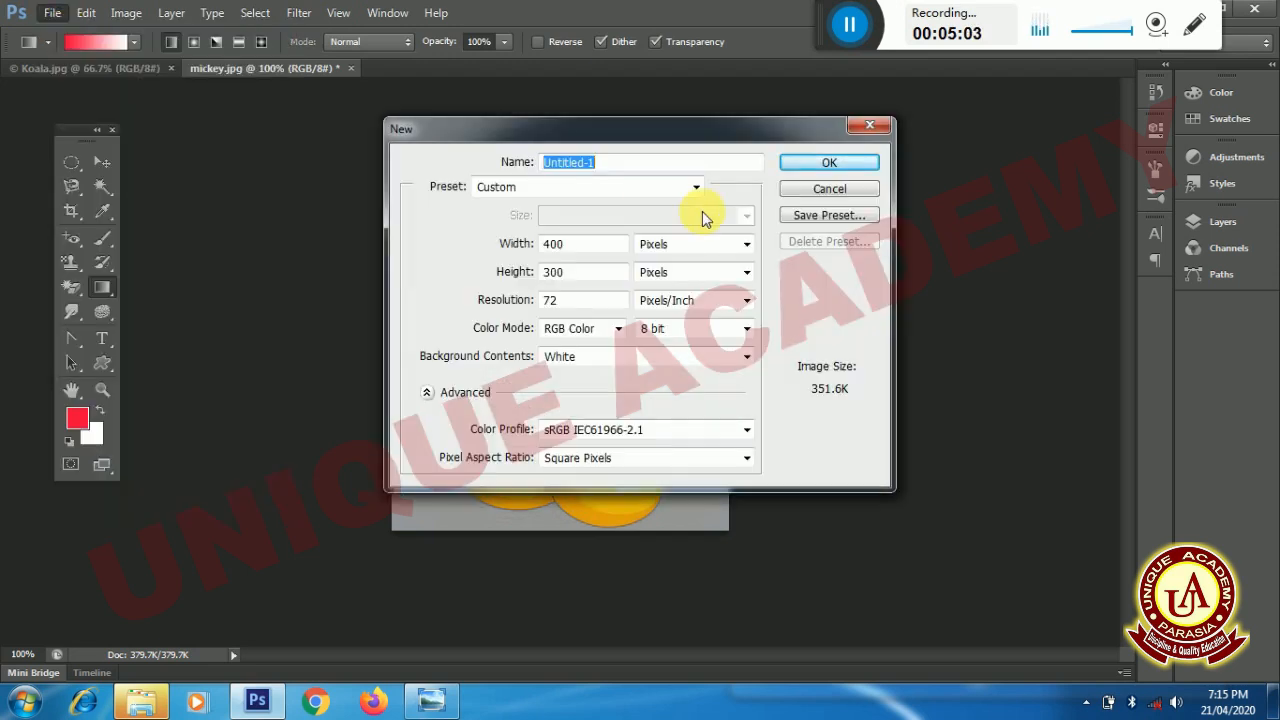
{"action": "left_click", "coordinate": [790, 167]}
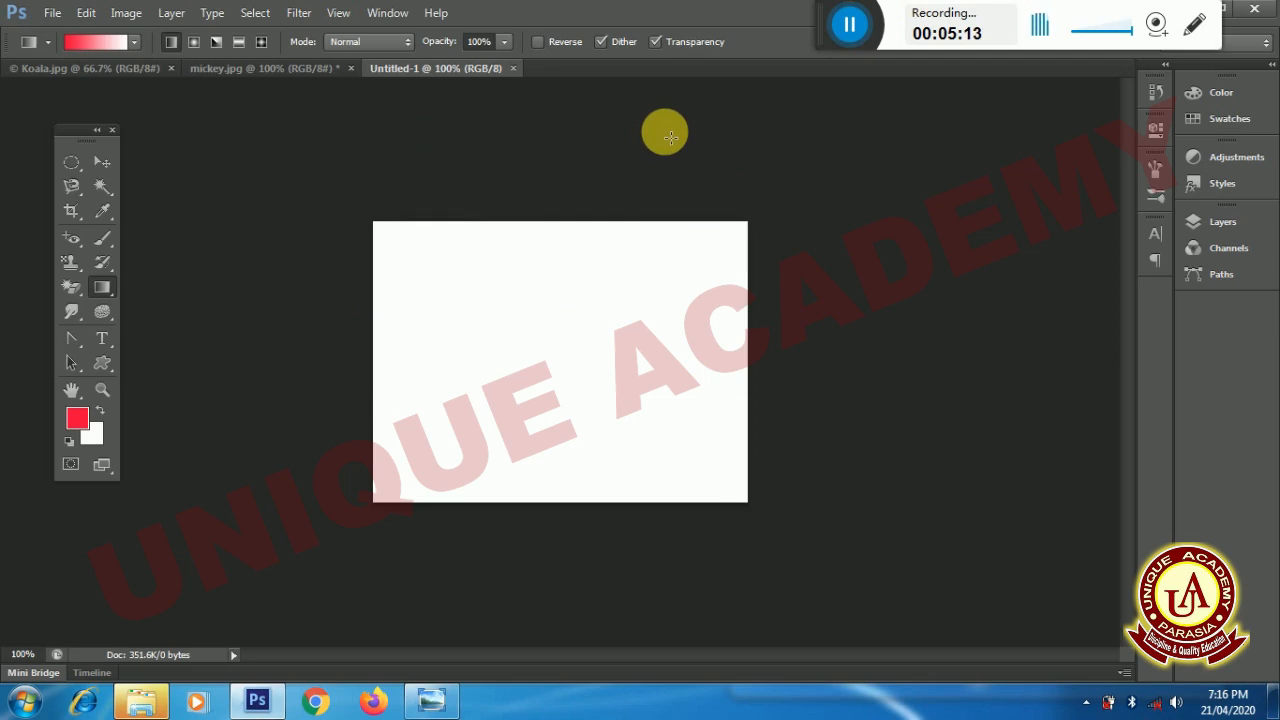
- Set the foreground color to blue (2308f0) and fill the white canvas with the Paint Bucket Tool
{"action": "key", "text": "ctrl+plus"}
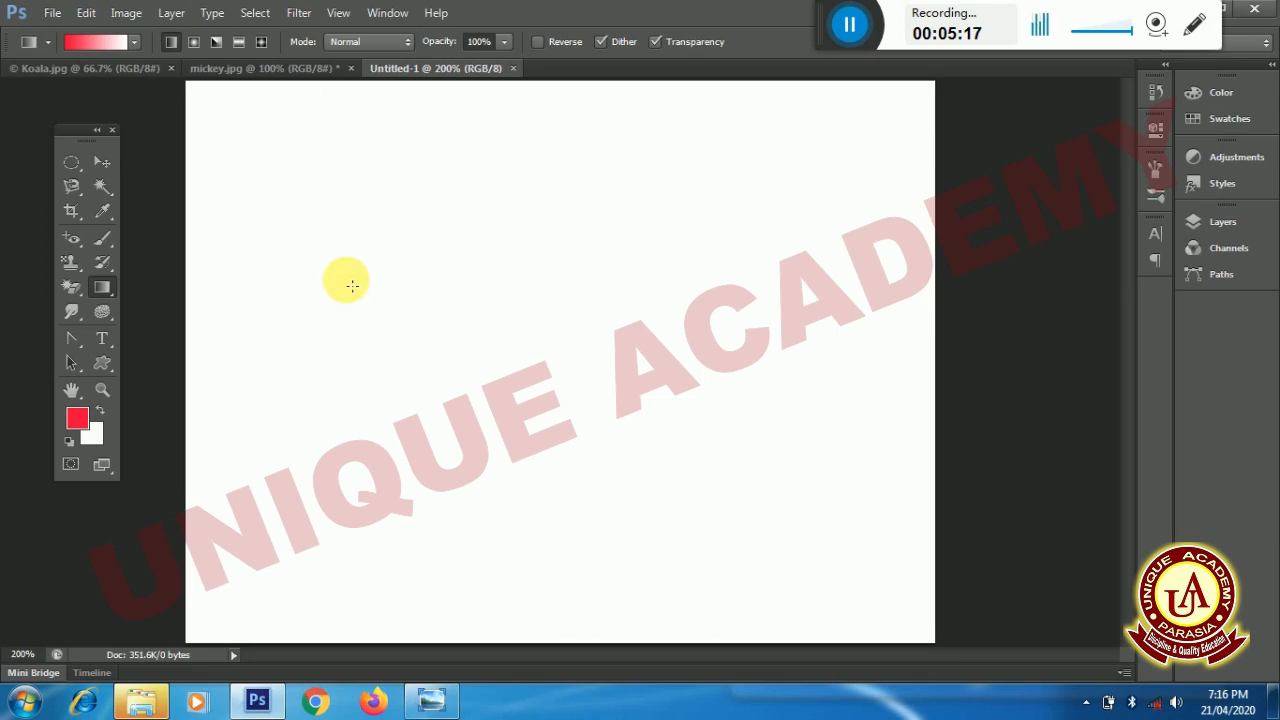
{"action": "right_click", "coordinate": [106, 289]}
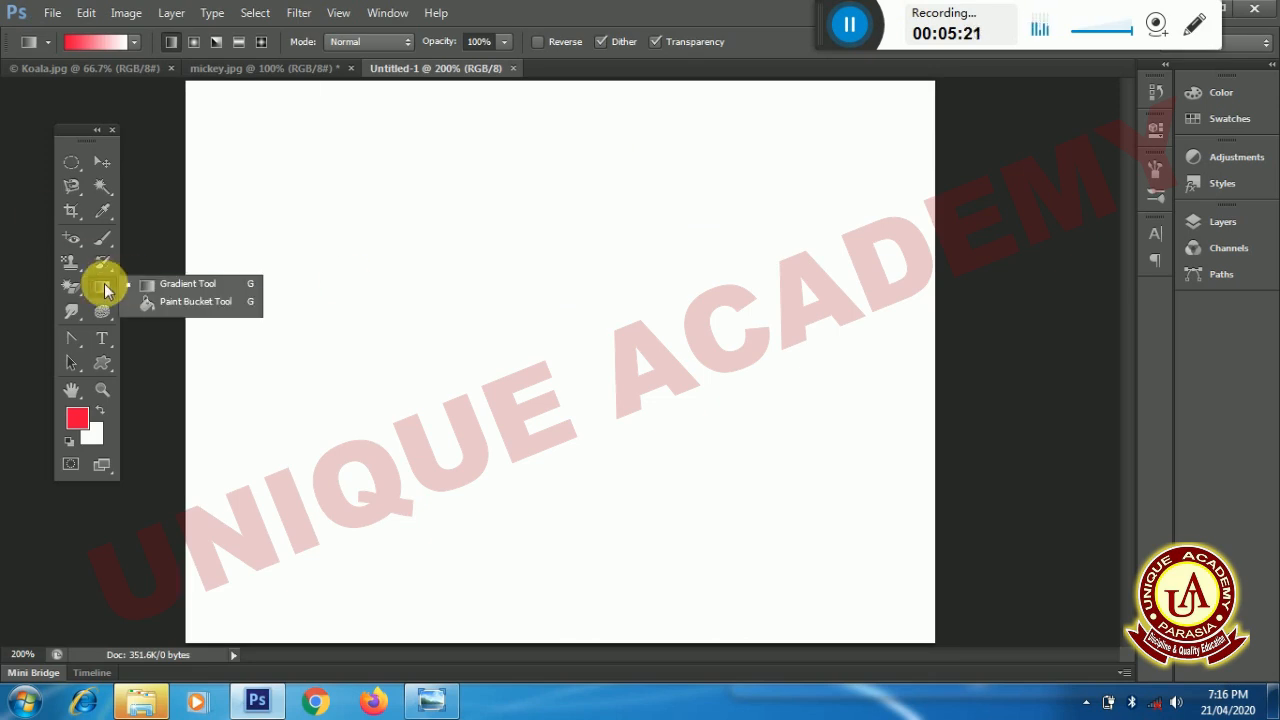
{"action": "left_click", "coordinate": [171, 303]}
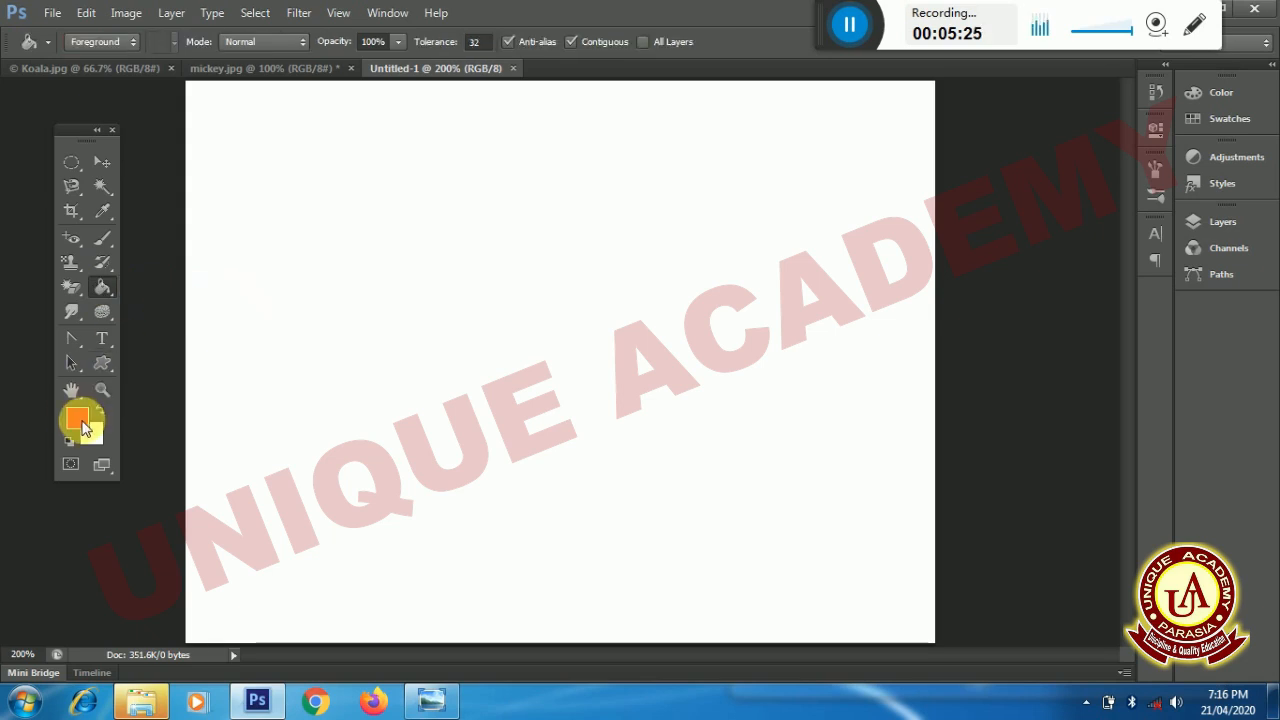
{"action": "left_click", "coordinate": [77, 424]}
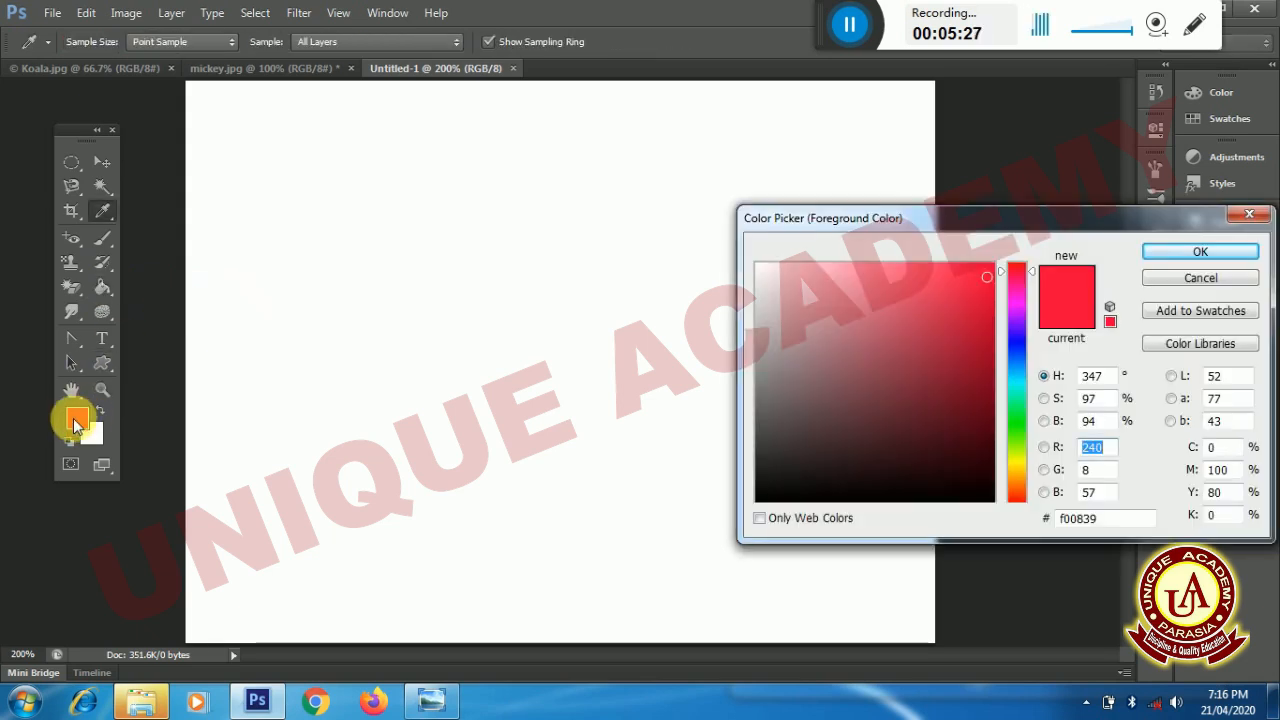
{"action": "left_click", "coordinate": [1016, 344]}
{"action": "left_click", "coordinate": [1162, 252]}
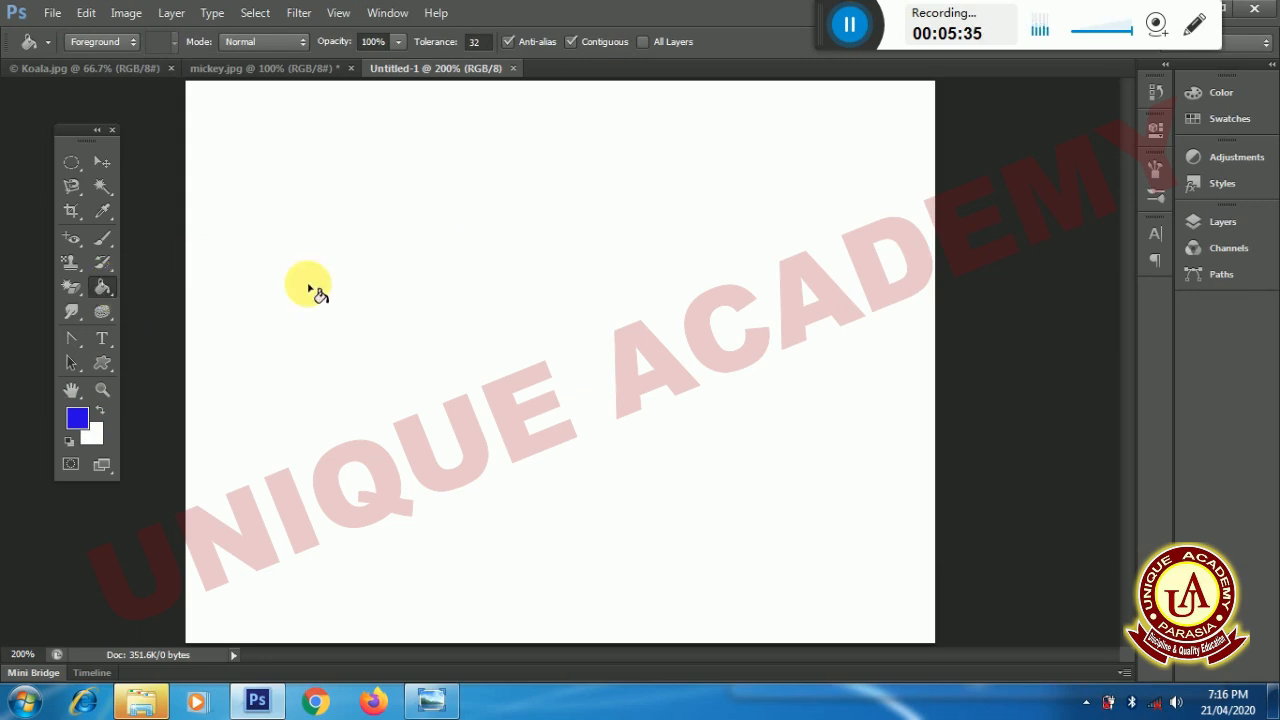
{"action": "left_click", "coordinate": [511, 261]}
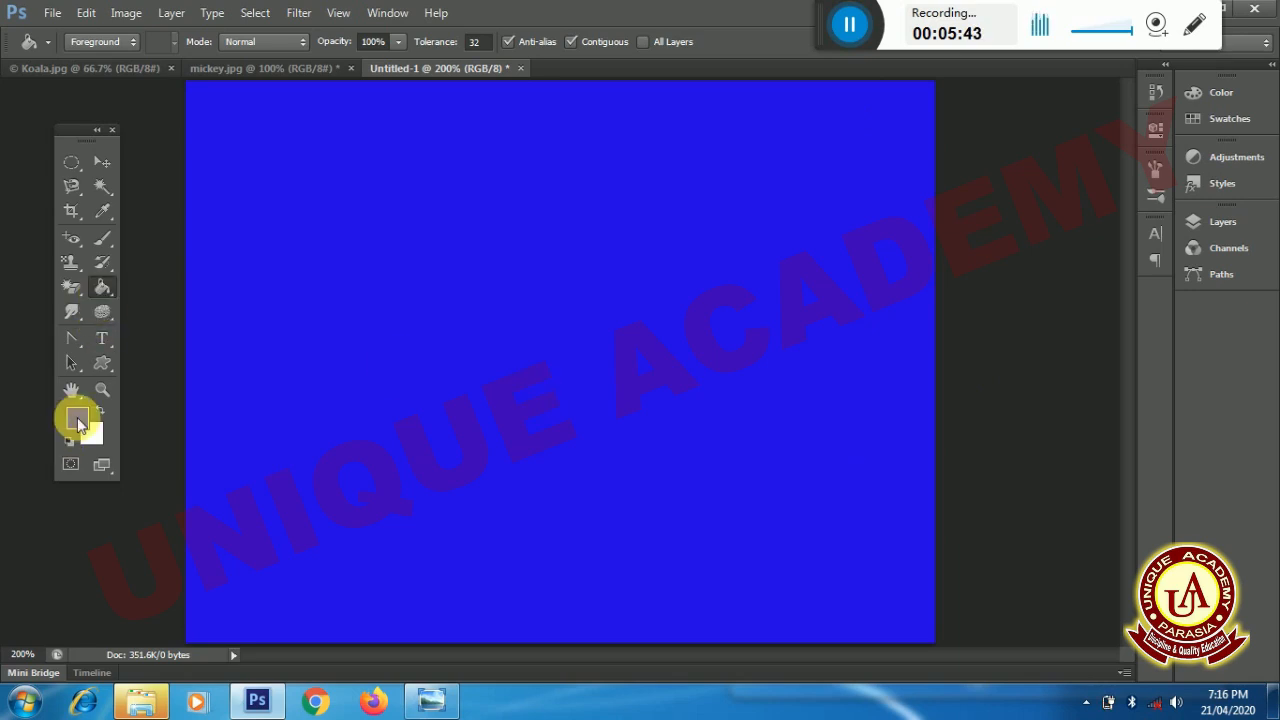
- Change the foreground color to light purple (9f95ea) and refill the canvas with it
{"action": "left_click", "coordinate": [78, 420]}
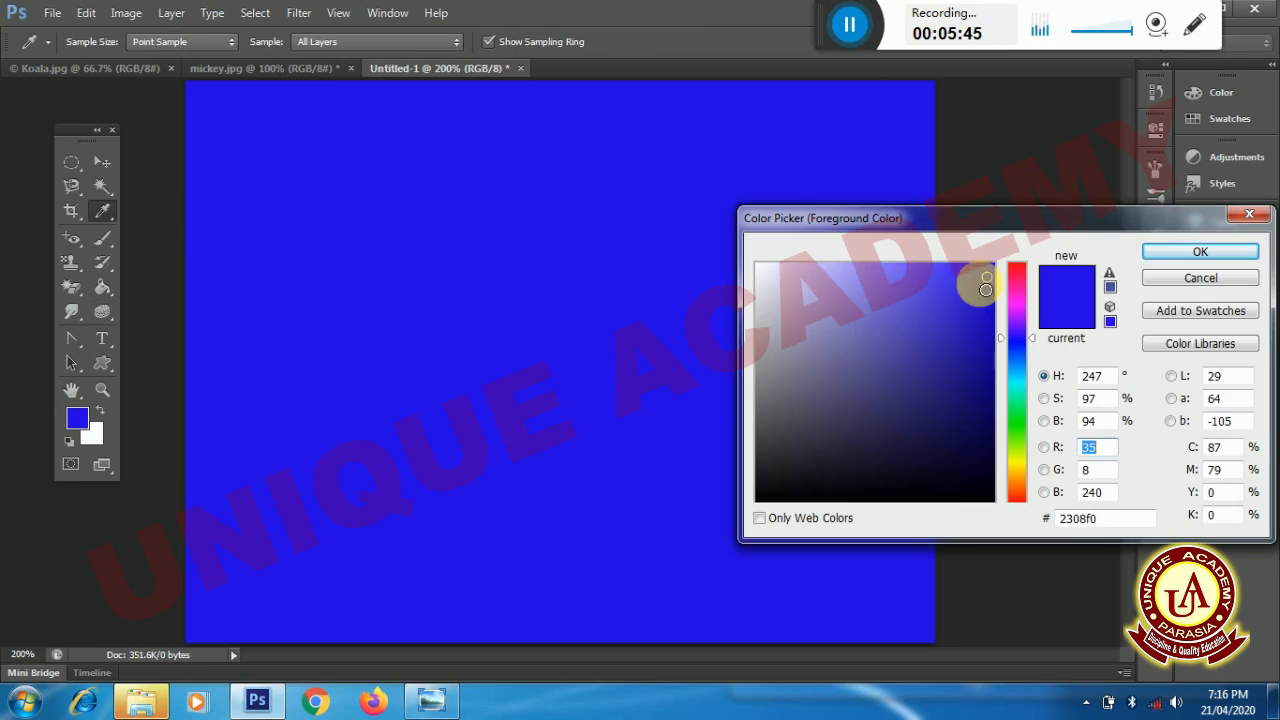
{"action": "mouse_move", "coordinate": [923, 286]}
{"action": "left_mouse_down"}
{"action": "mouse_move", "coordinate": [831, 277]}
{"action": "mouse_move", "coordinate": [849, 304]}
{"action": "mouse_move", "coordinate": [843, 283]}
{"action": "left_mouse_up"}
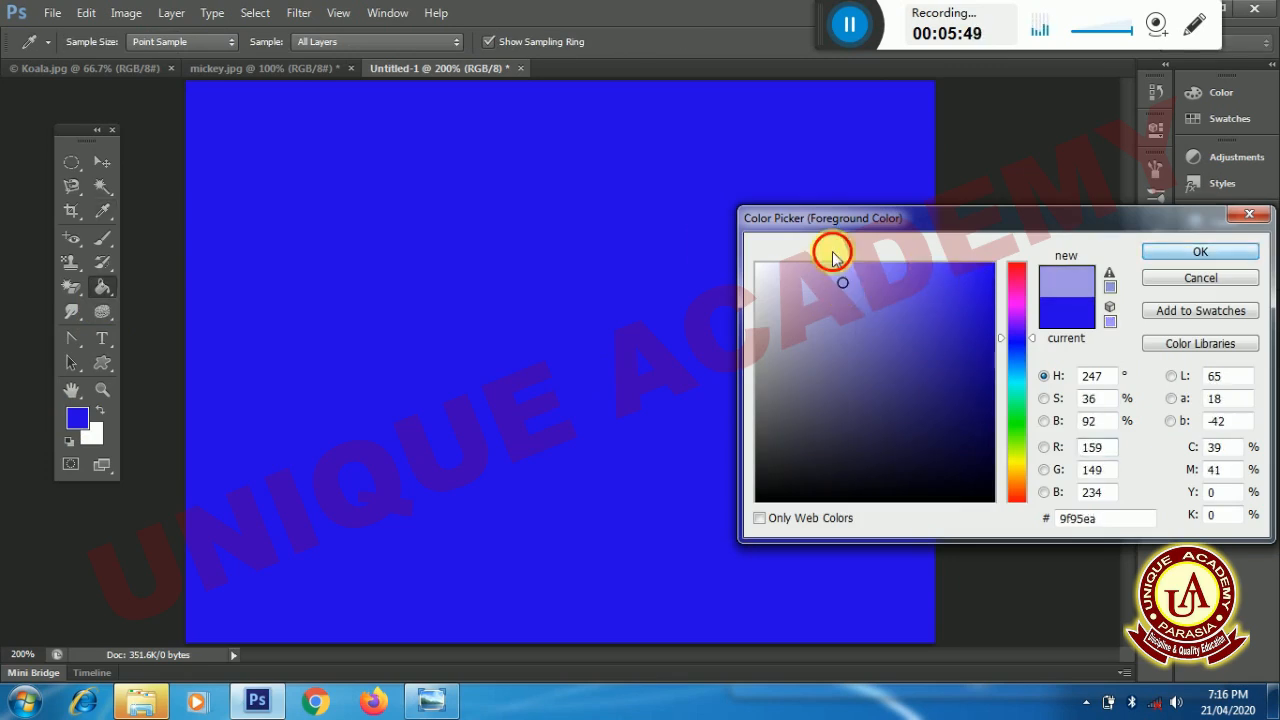
{"action": "key", "text": "Return"}
{"action": "left_click", "coordinate": [711, 242]}
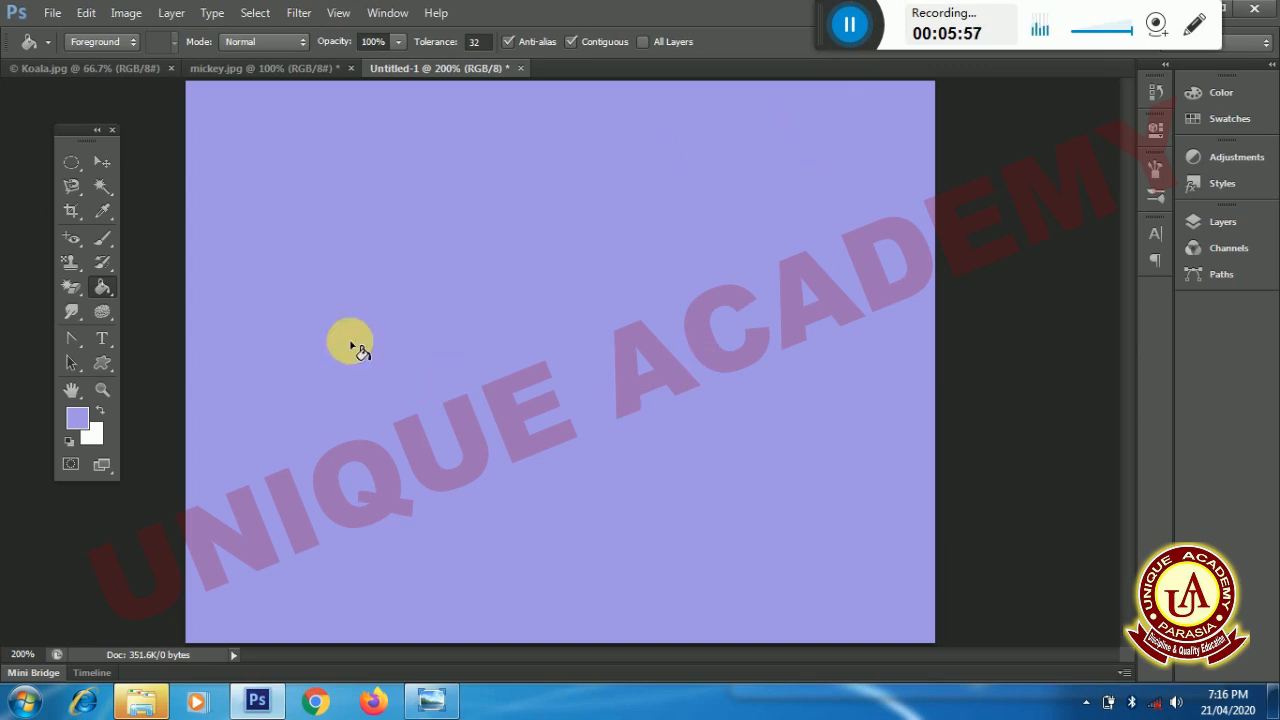
- Activate the Gradient Tool and set the foreground color to bright red
{"action": "right_click", "coordinate": [108, 287]}
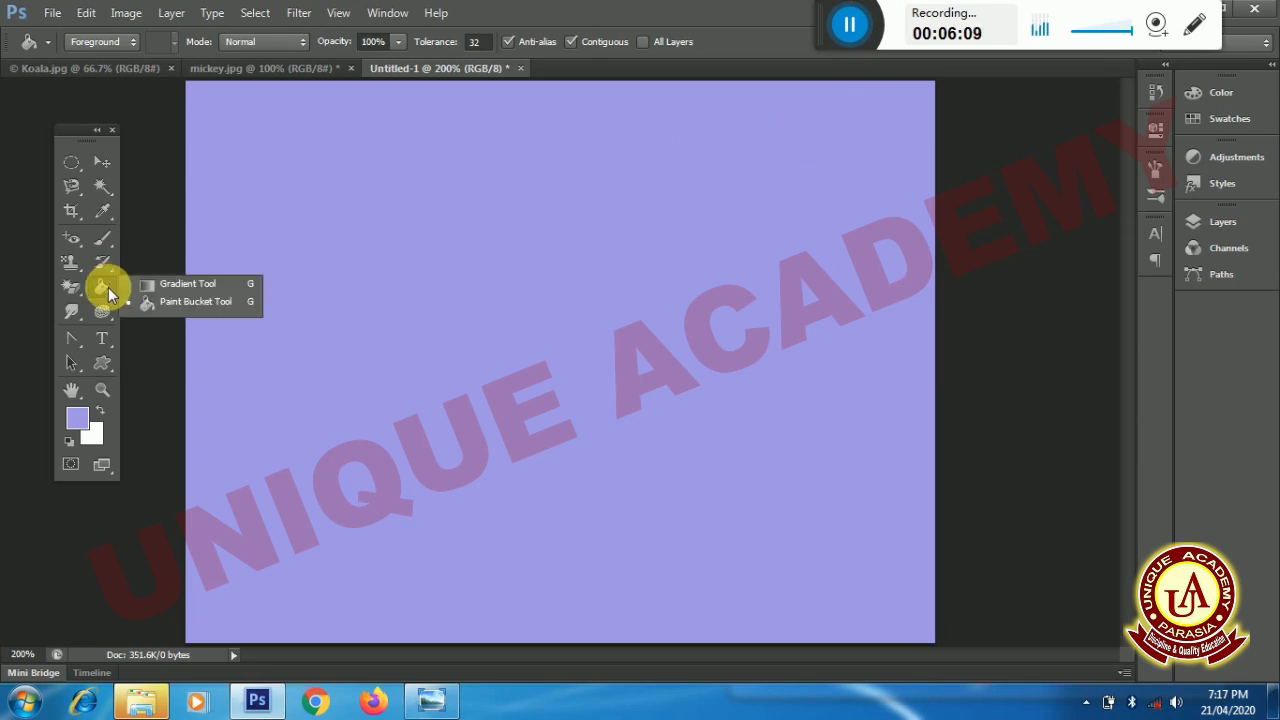
{"action": "left_click", "coordinate": [177, 286]}
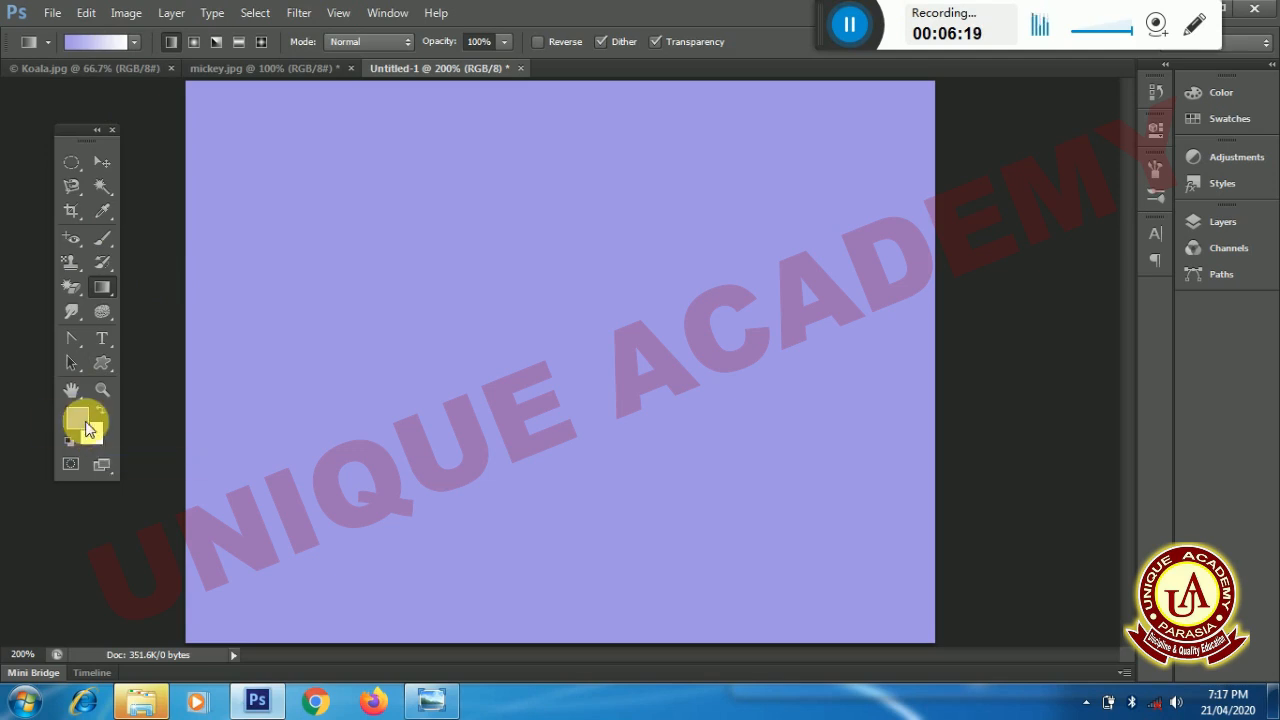
{"action": "key", "text": "super+plus"}
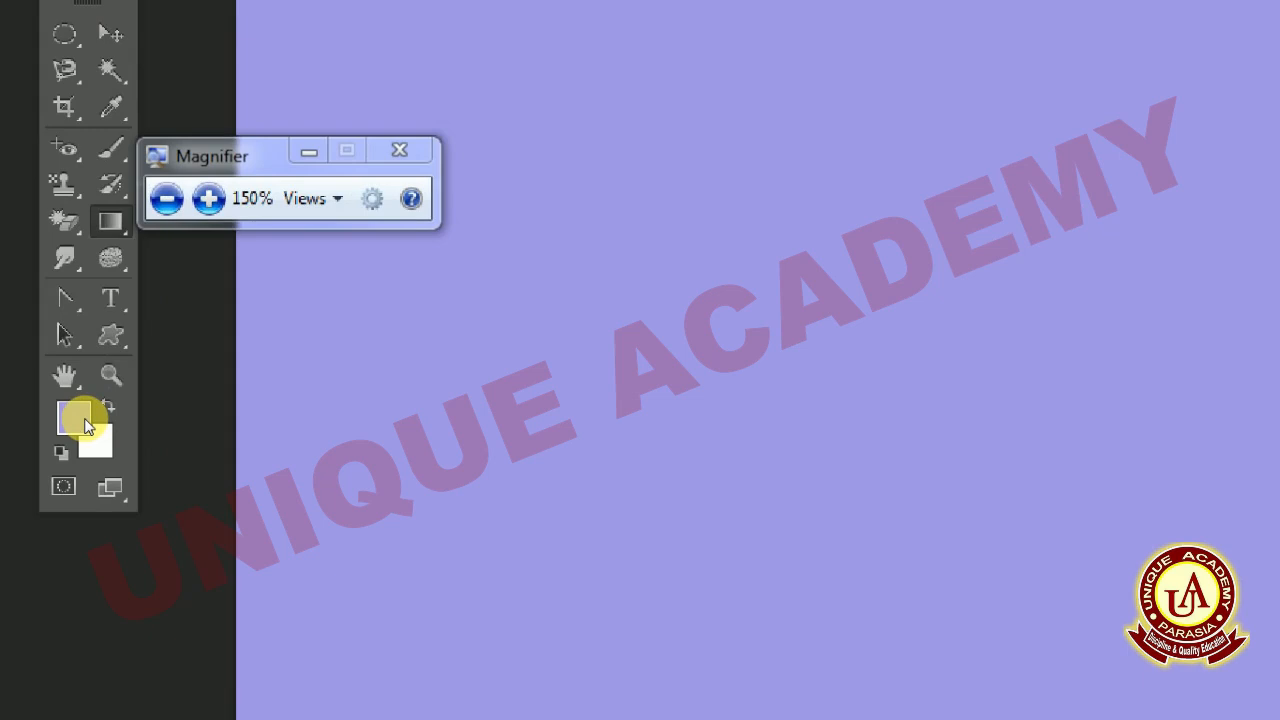
{"action": "key", "text": "super+plus"}
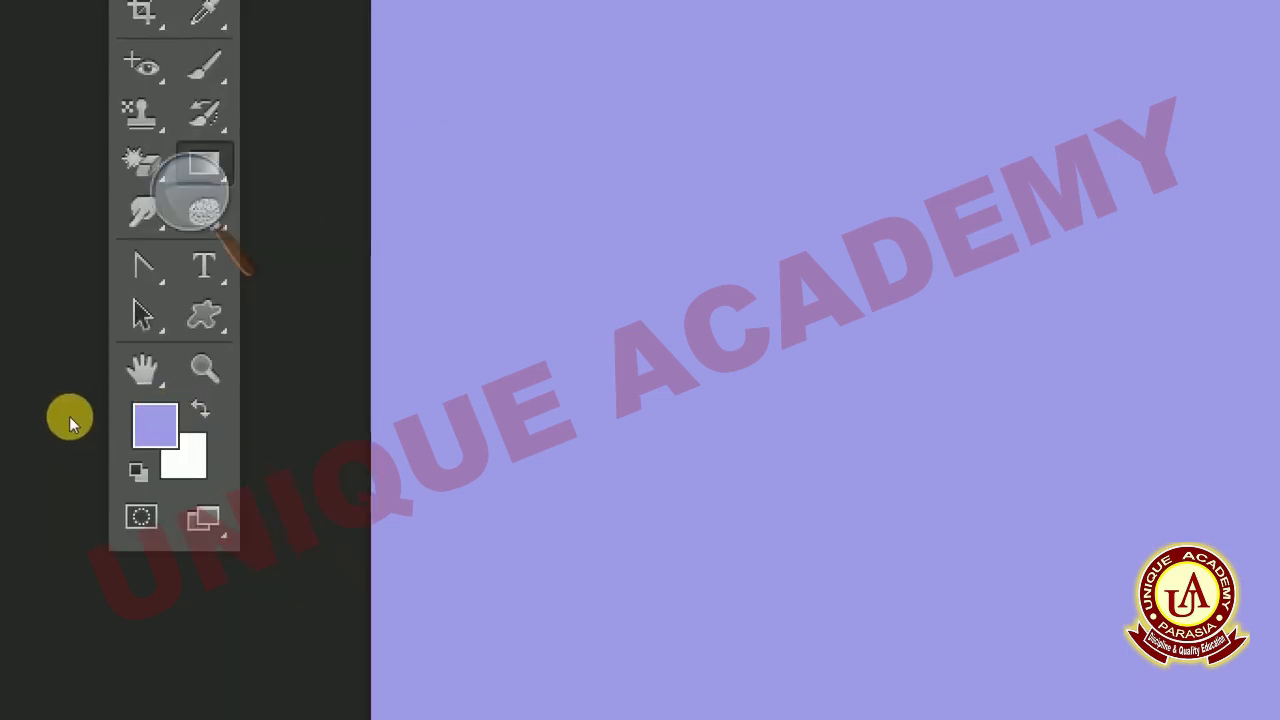
{"action": "left_click", "coordinate": [77, 413]}
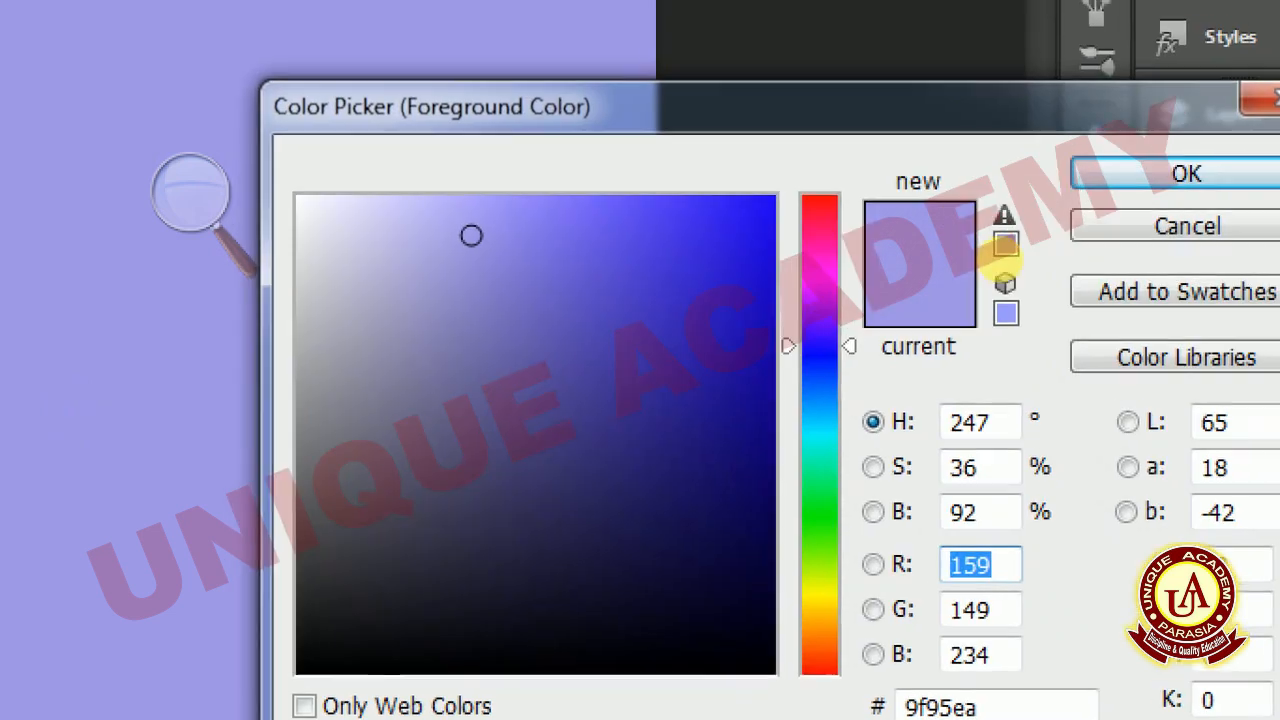
{"action": "left_click", "coordinate": [1015, 272]}
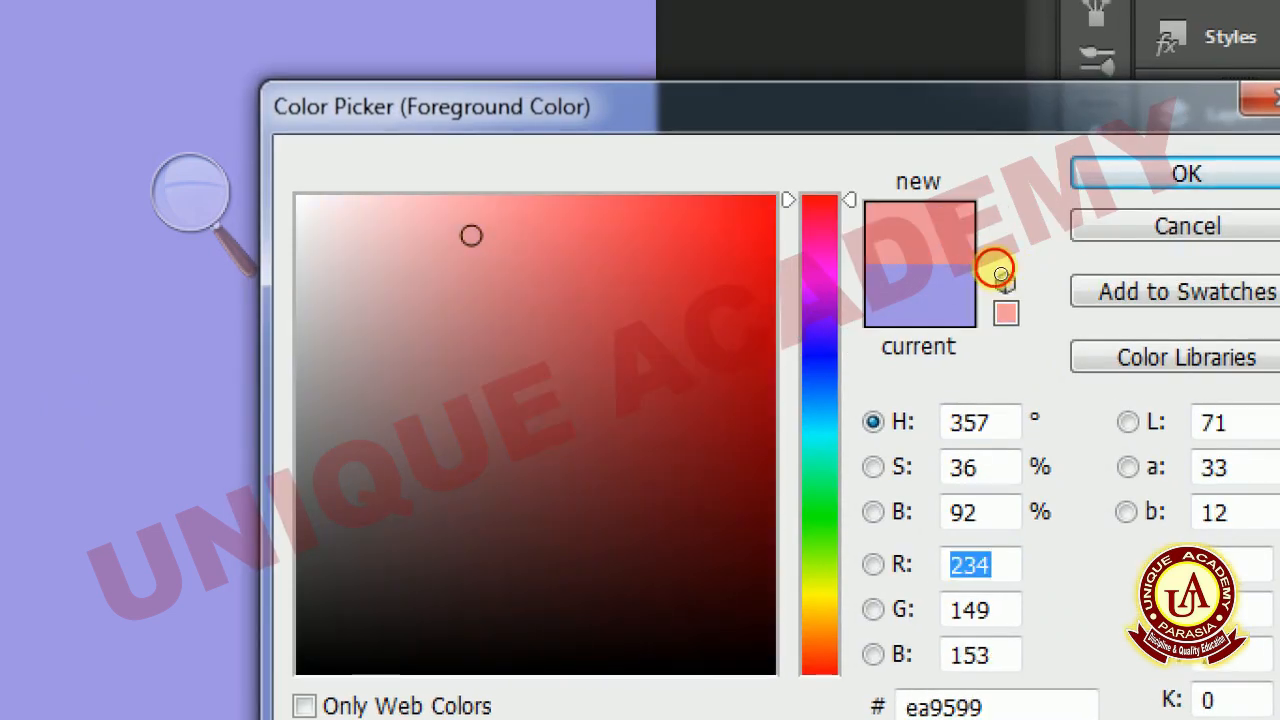
{"action": "left_click", "coordinate": [1000, 272]}
{"action": "left_click", "coordinate": [1183, 254]}
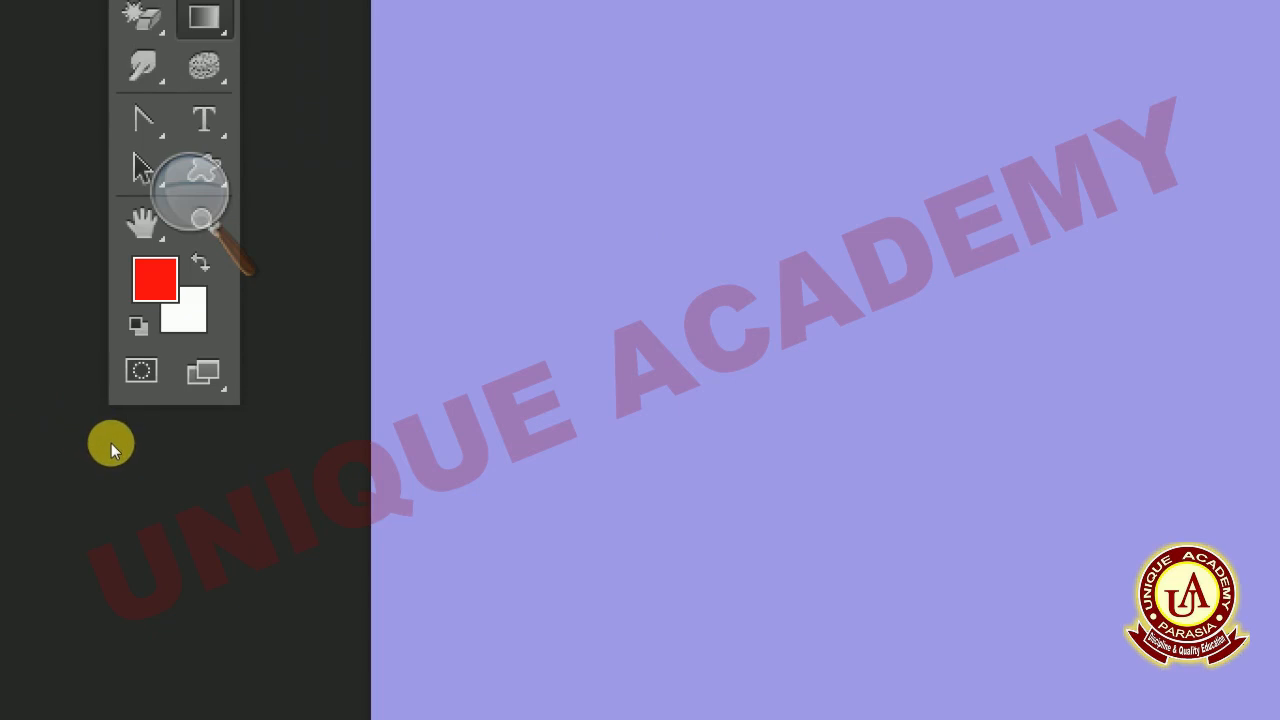
- Set the background color to yellow (edfb06) for the gradient
{"action": "left_click", "coordinate": [98, 437]}
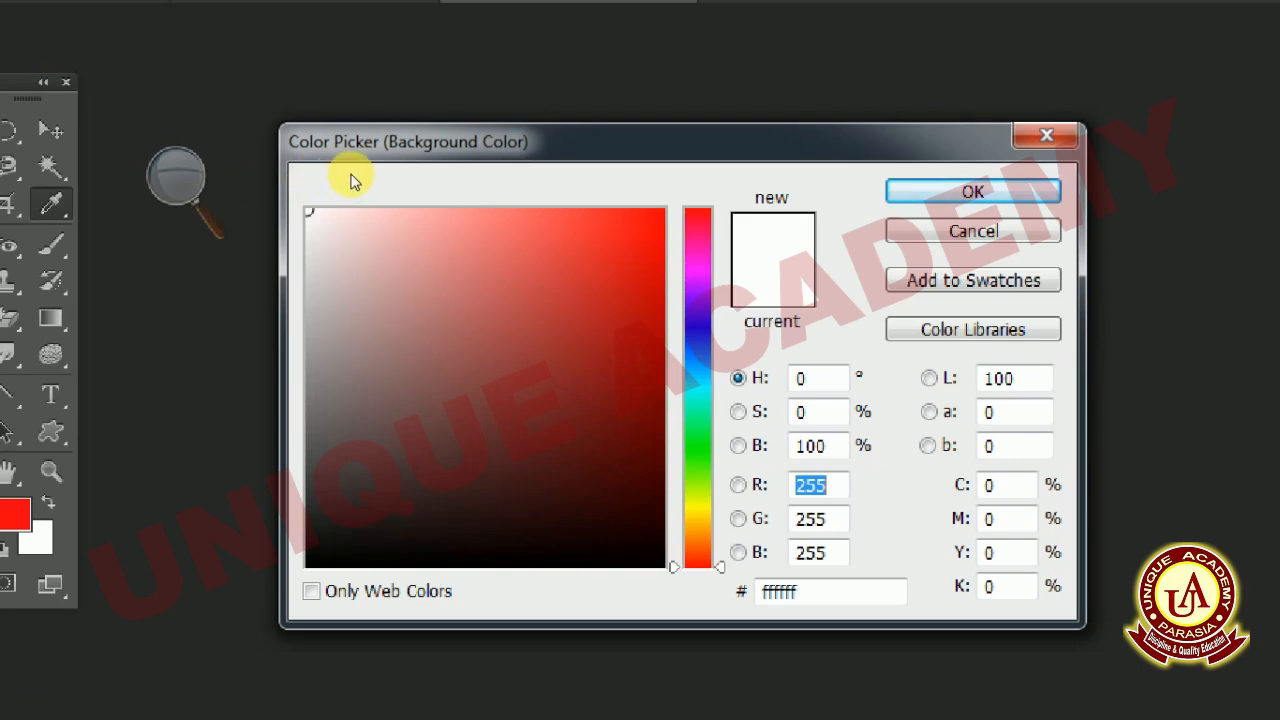
{"action": "left_click", "coordinate": [532, 411]}
{"action": "left_click", "coordinate": [656, 213]}
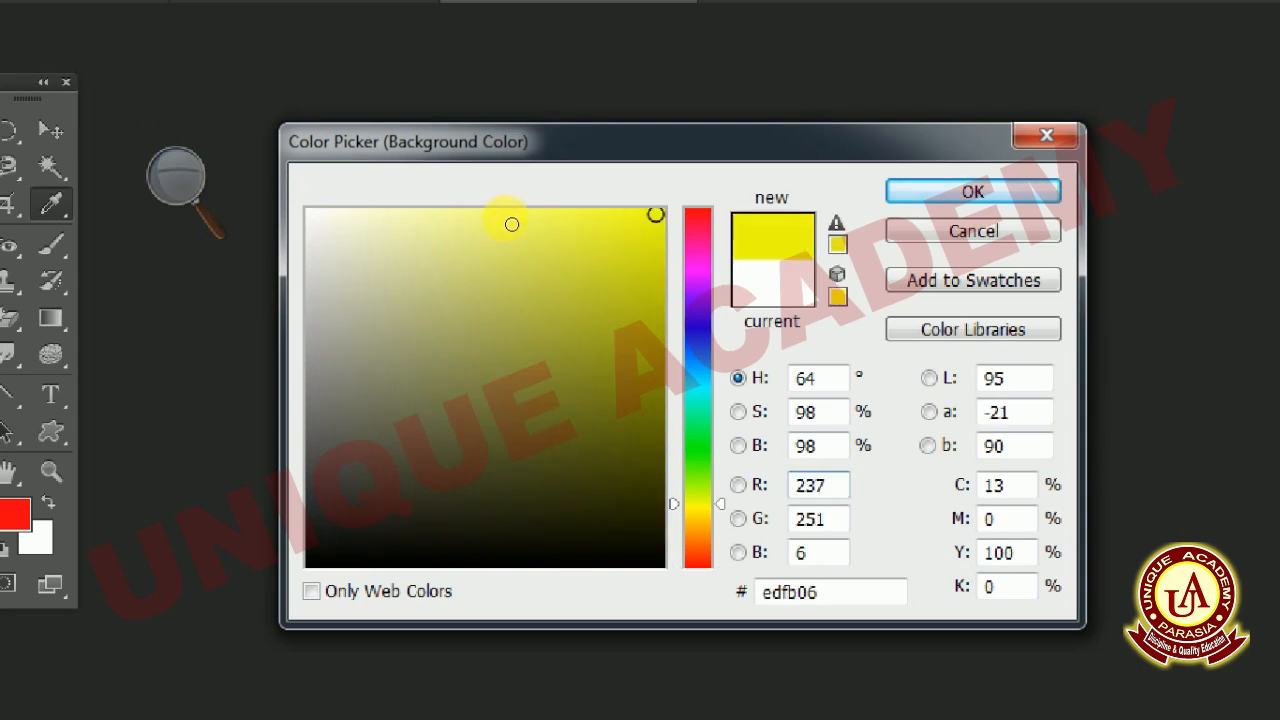
{"action": "key", "text": "Return"}
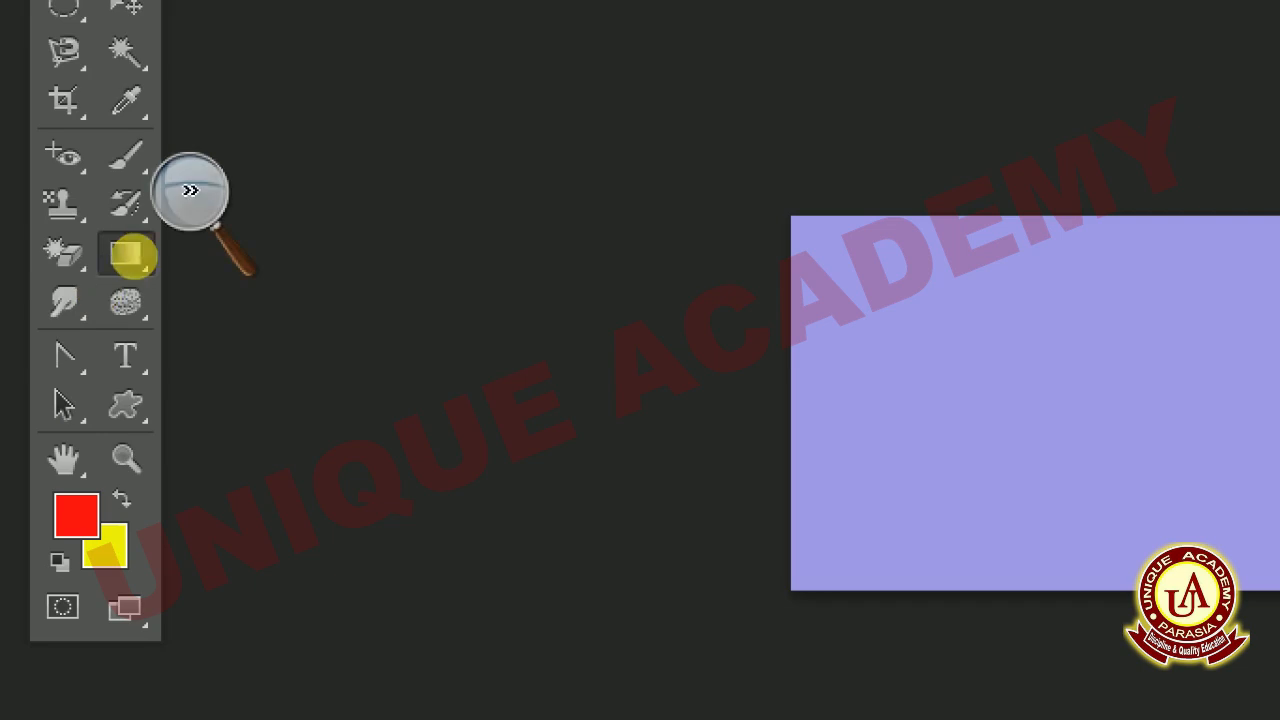
- Change the background color to bright green (06fb17) for the gradient
{"action": "left_click", "coordinate": [190, 208]}
{"action": "left_click", "coordinate": [226, 240]}
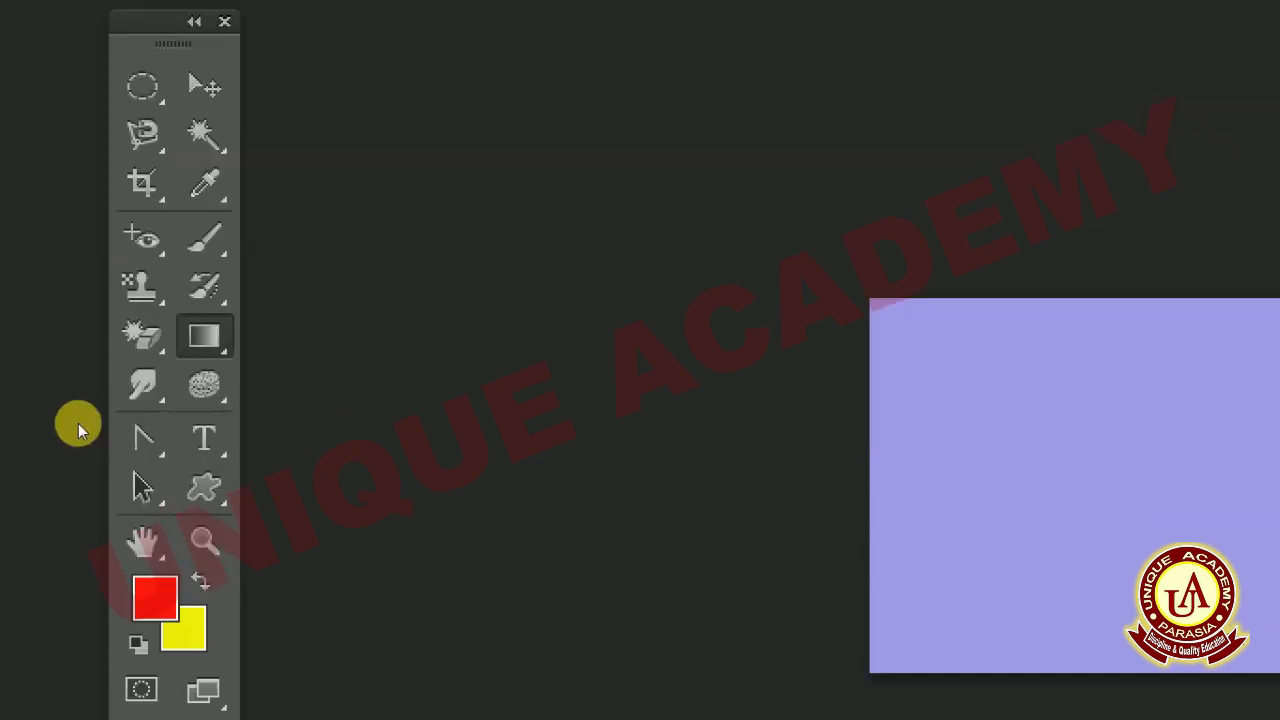
{"action": "left_click", "coordinate": [190, 601]}
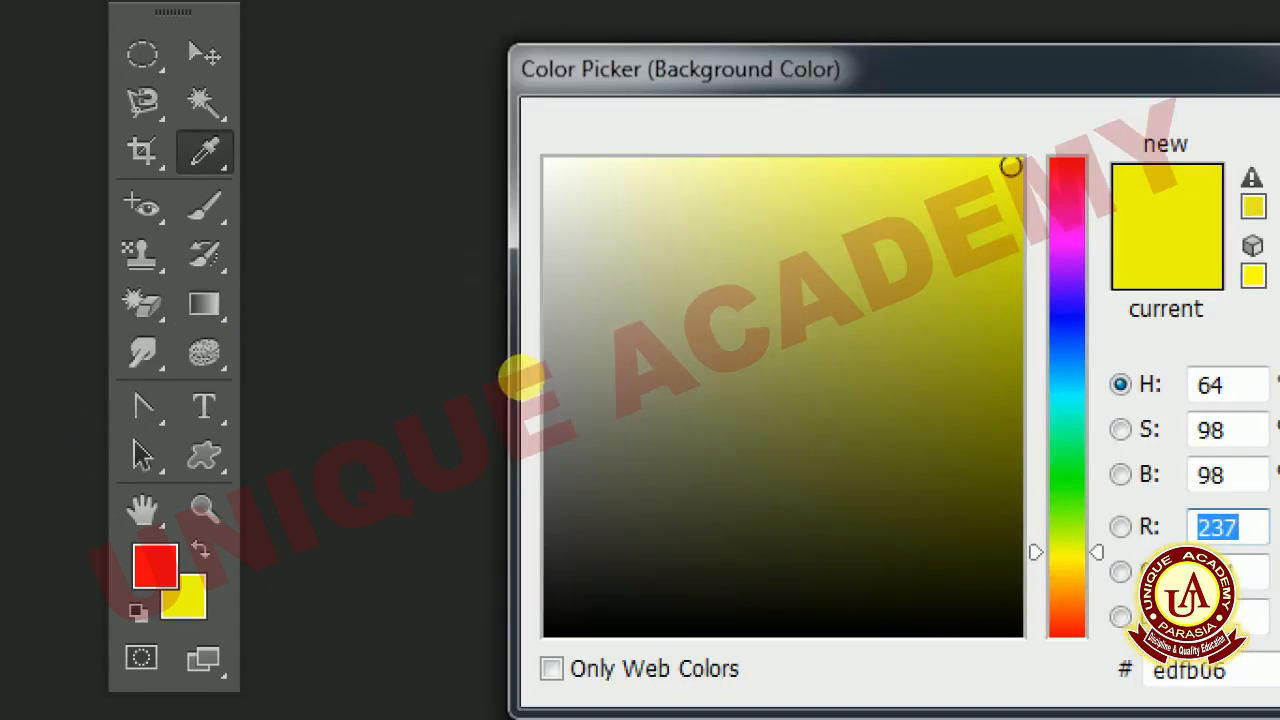
{"action": "type", "text": "6"}
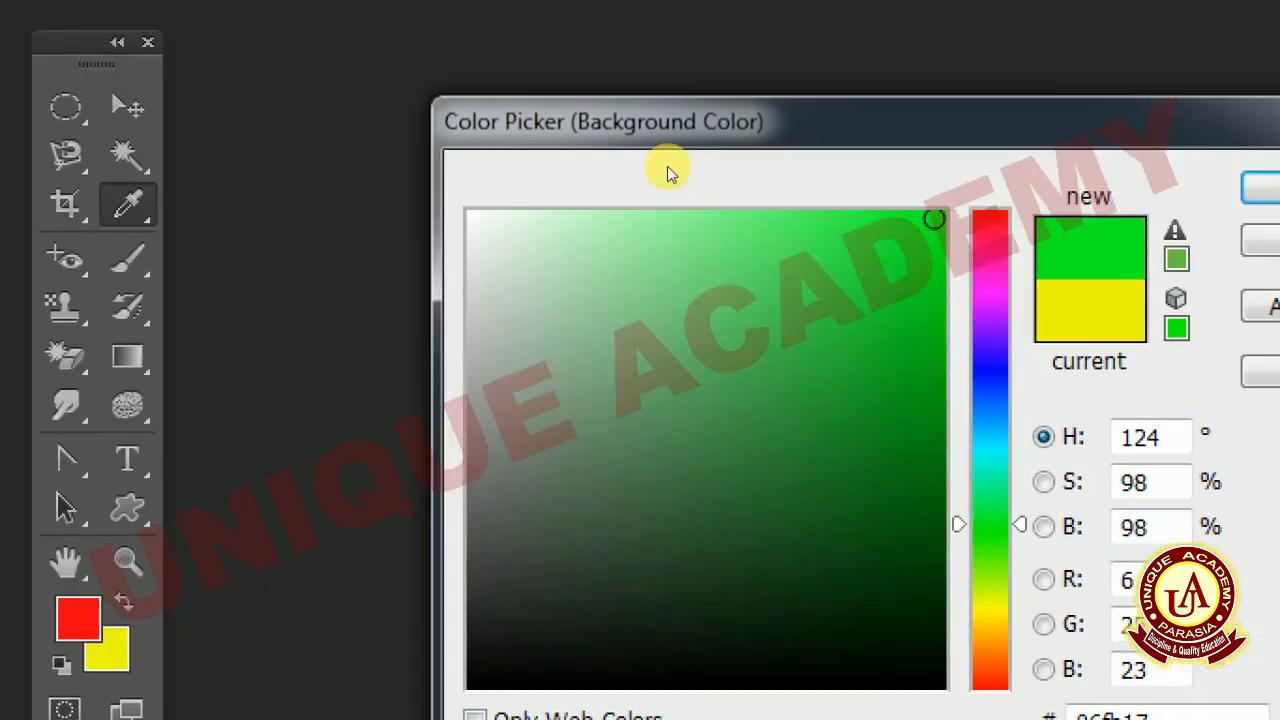
{"action": "left_click", "coordinate": [1262, 188]}
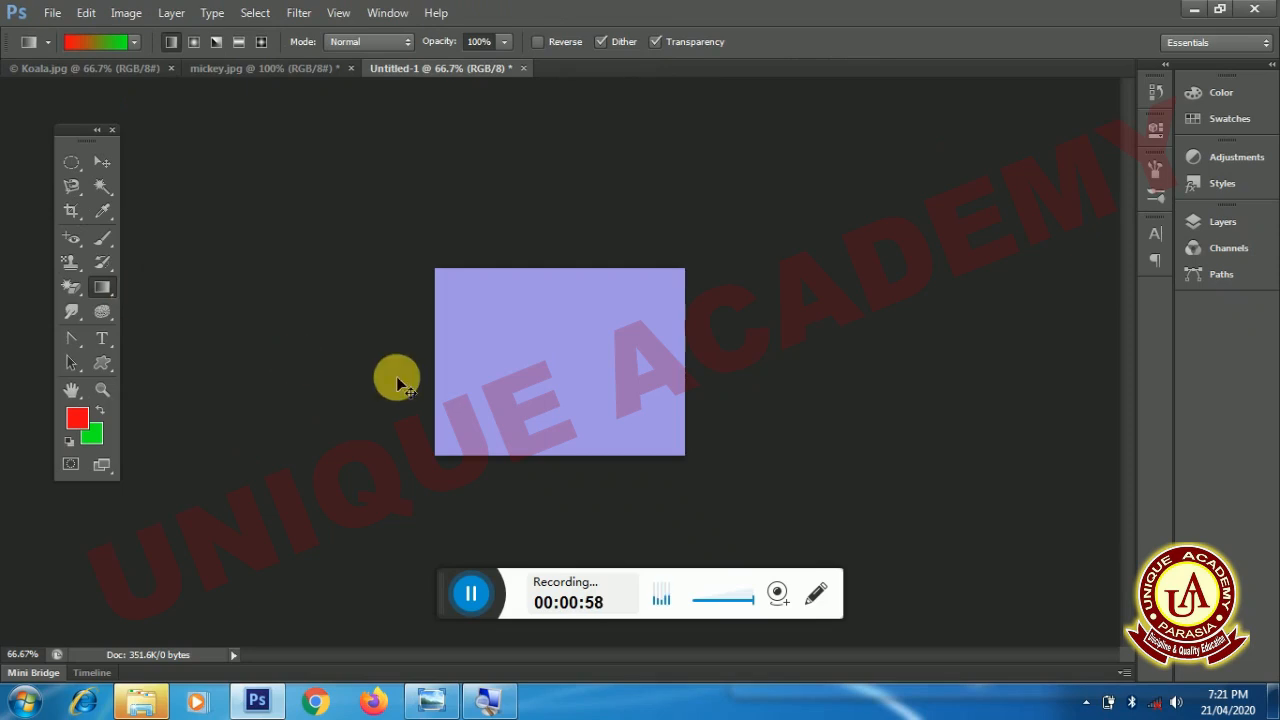
- Try red-to-green linear gradients across the canvas, horizontally from left to right and diagonally from each upper corner to the opposite lower corner
{"action": "key", "text": "ctrl+plus"}
{"action": "key", "text": "ctrl+plus"}
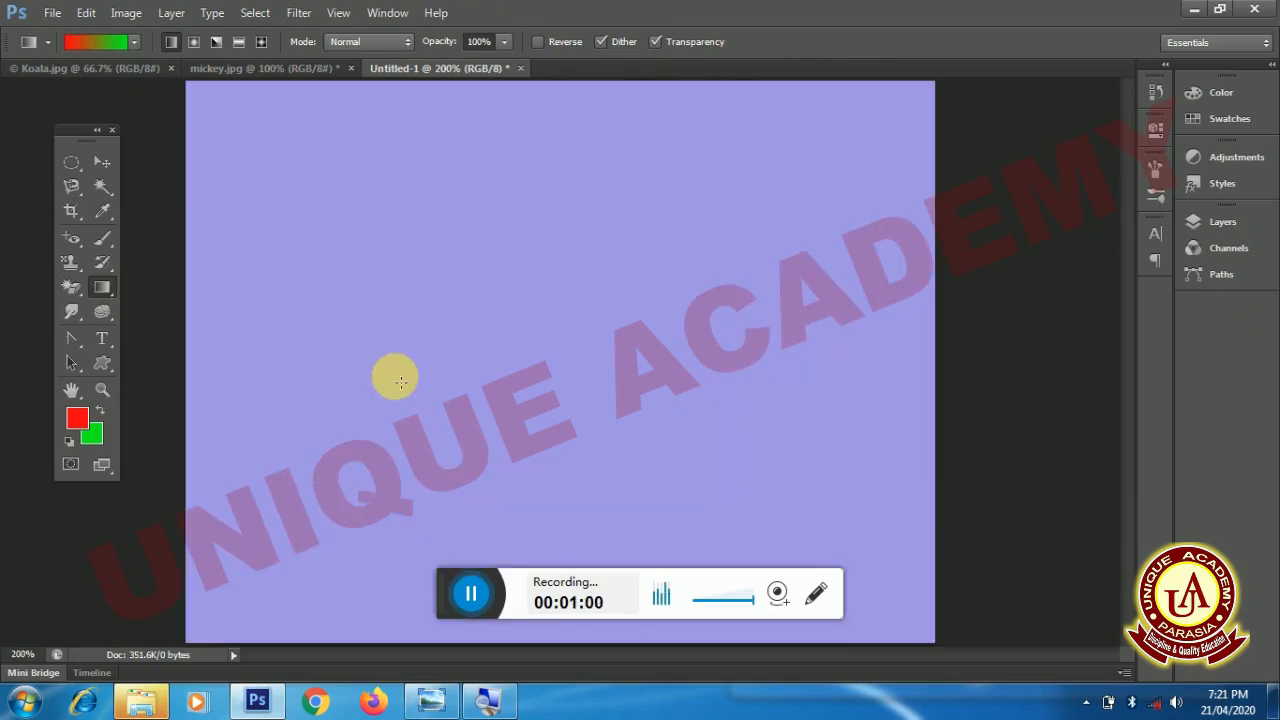
{"action": "left_click_drag", "start_coordinate": [198, 343], "coordinate": [906, 348]}
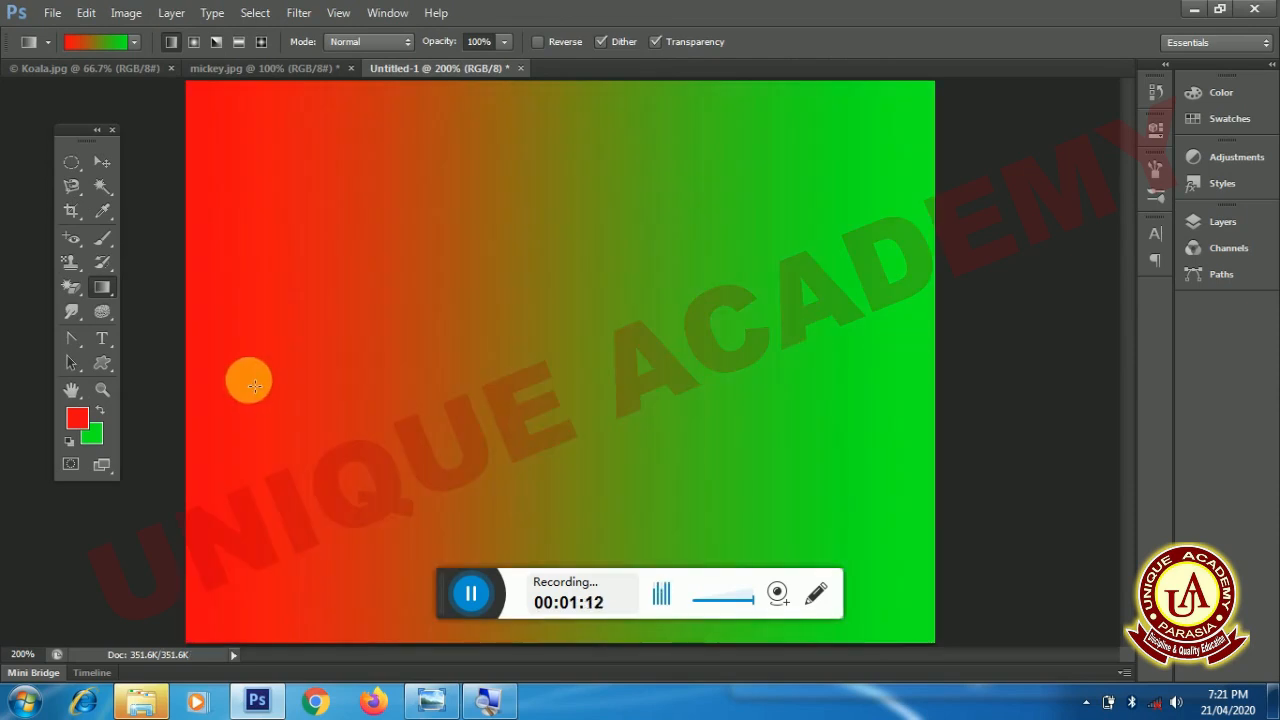
{"action": "left_click_drag", "start_coordinate": [250, 386], "coordinate": [708, 404]}
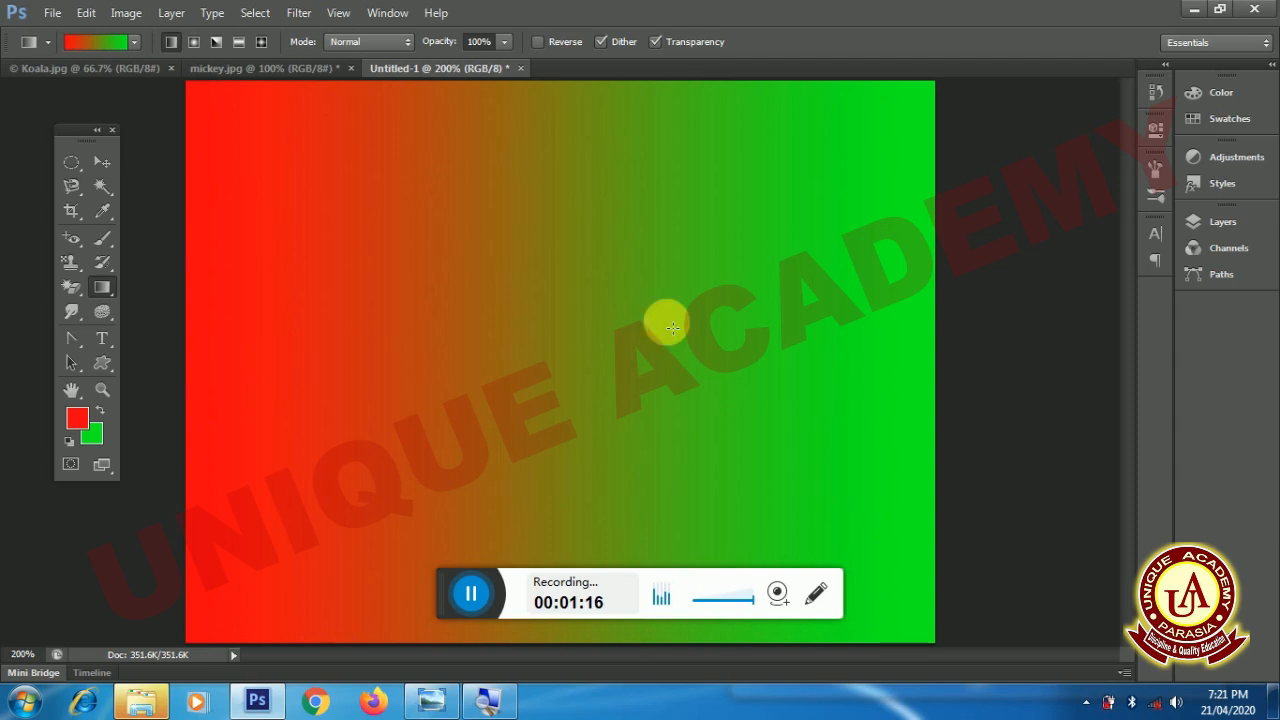
{"action": "left_click_drag", "start_coordinate": [229, 131], "coordinate": [886, 592]}
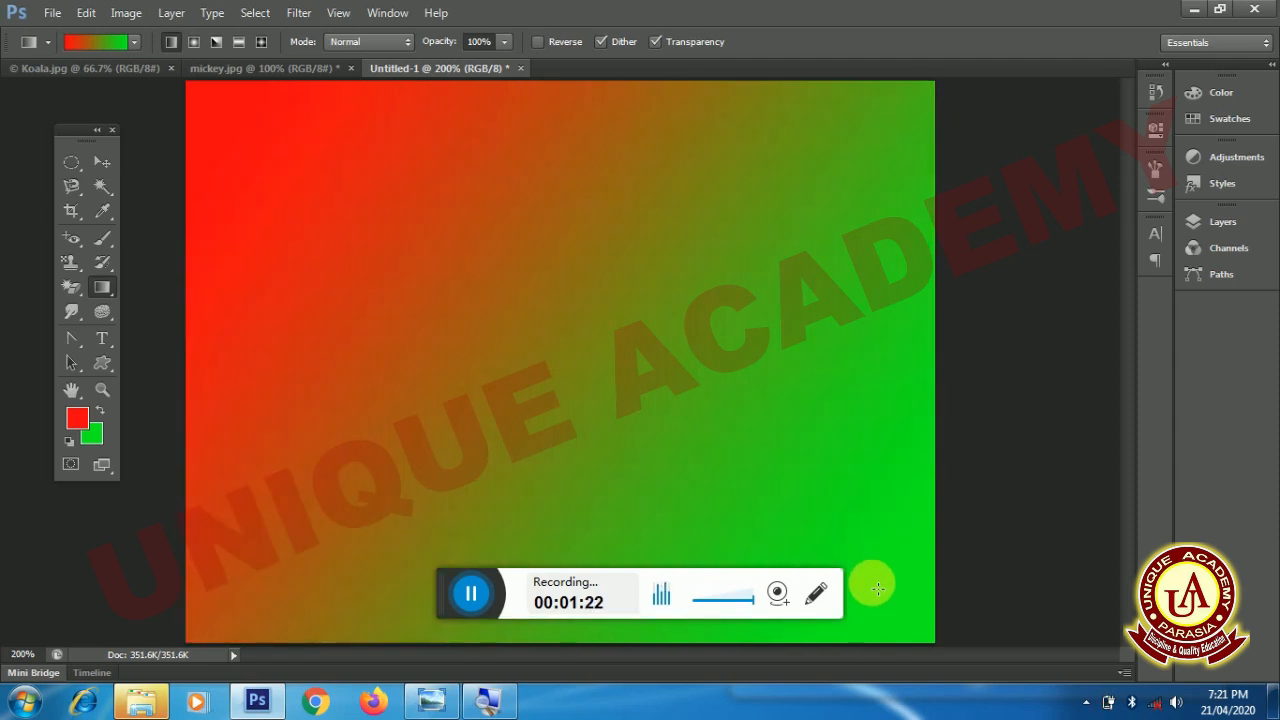
{"action": "left_click_drag", "start_coordinate": [872, 106], "coordinate": [266, 565]}
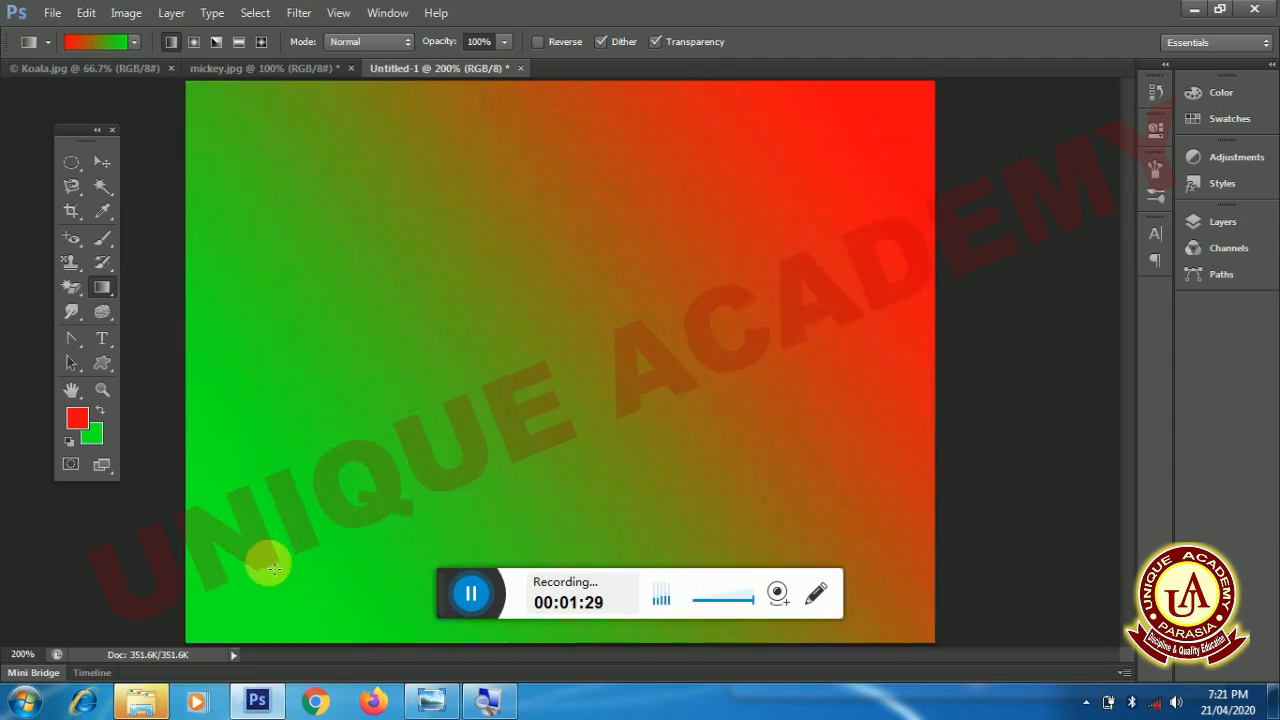
- Set the foreground color to yellow (f1fa00) and draw a horizontal yellow-to-green gradient across the canvas from left to right
{"action": "left_click", "coordinate": [78, 423]}
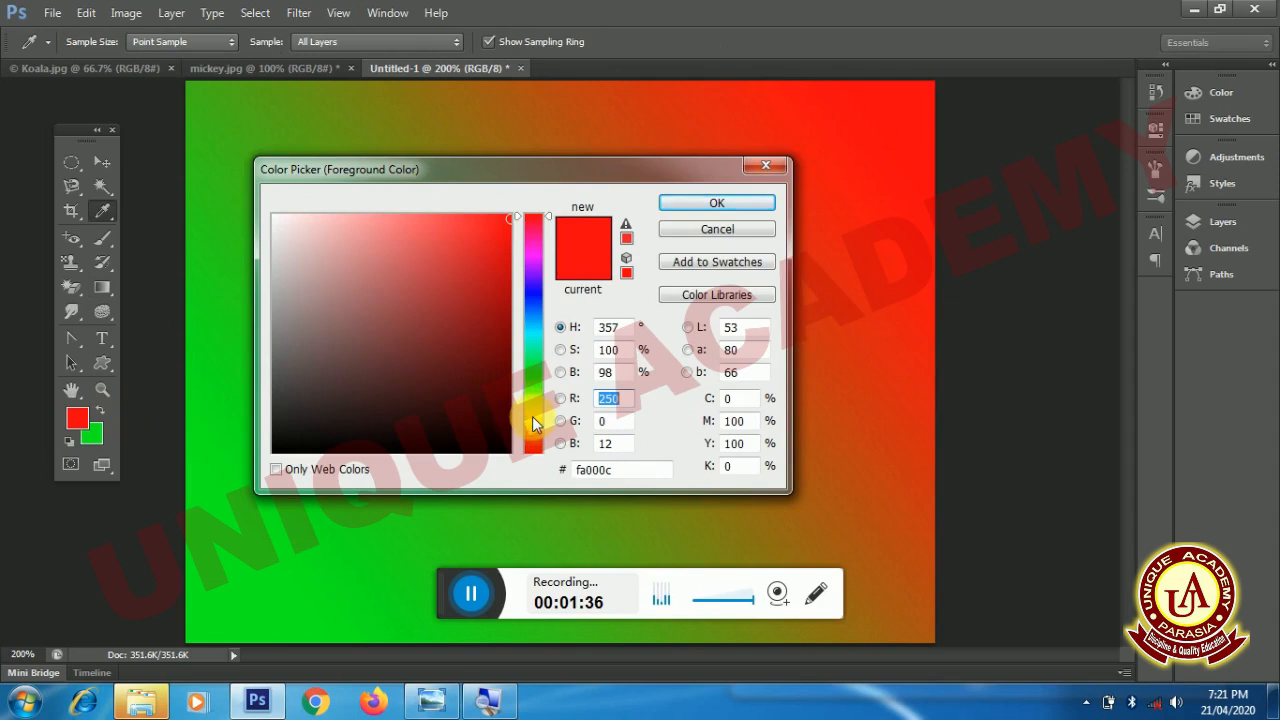
{"action": "left_click", "coordinate": [532, 411]}
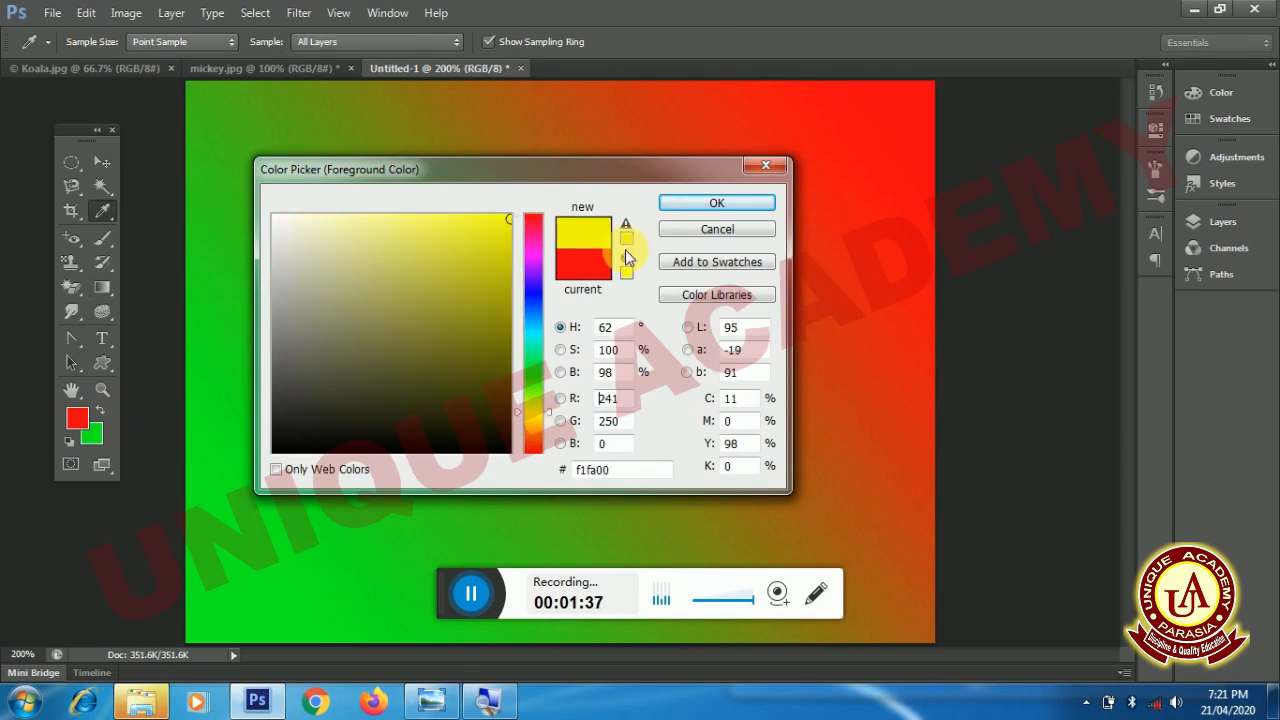
{"action": "left_click", "coordinate": [686, 204]}
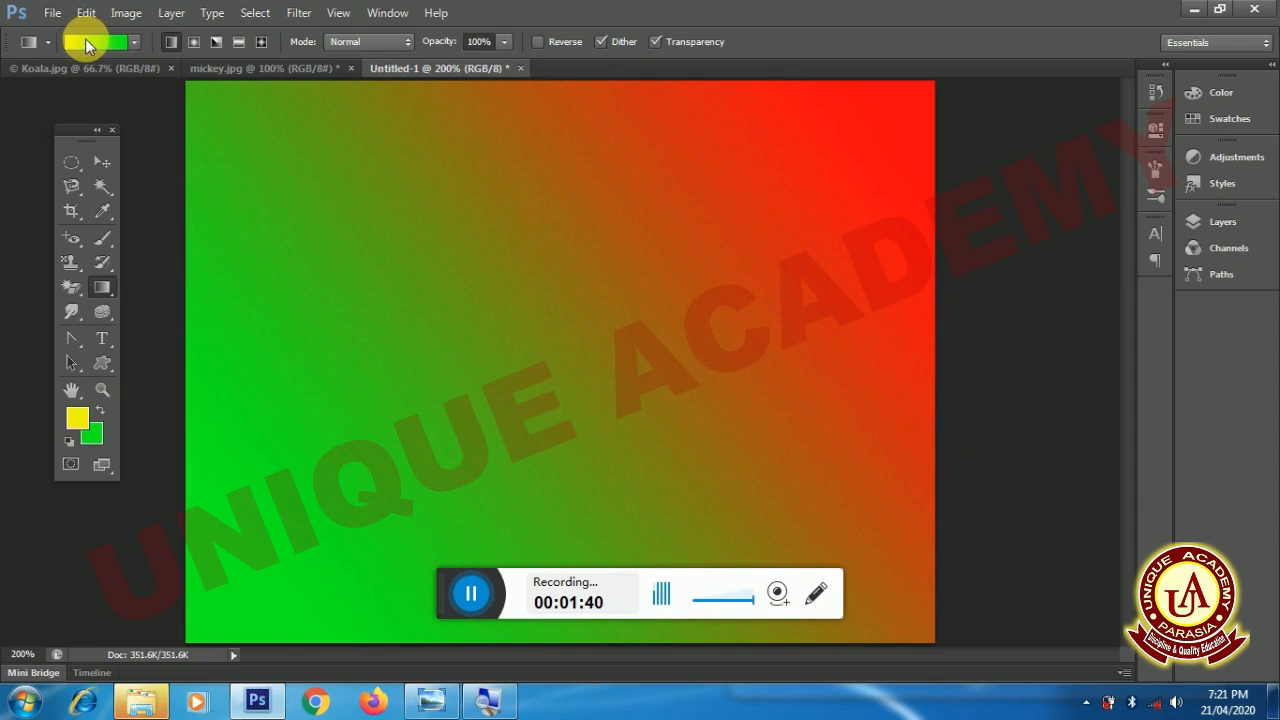
{"action": "left_click_drag", "start_coordinate": [208, 342], "coordinate": [883, 355]}
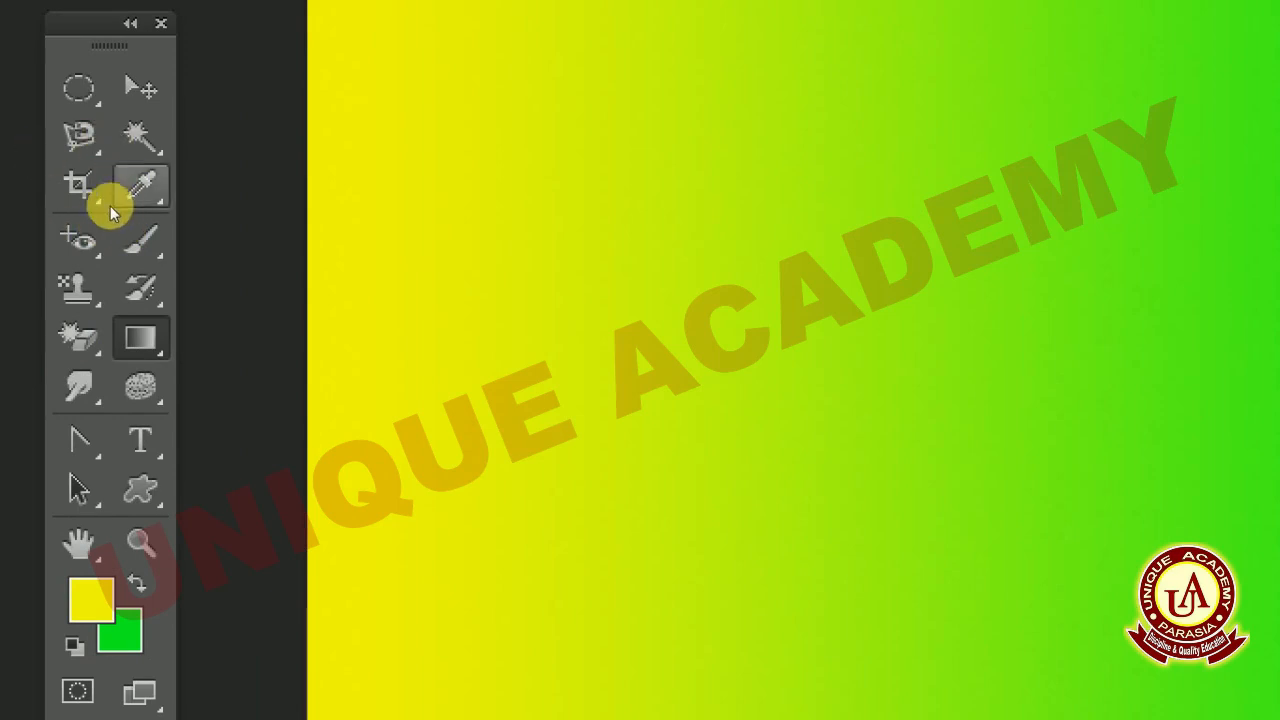
- Activate the Horizontal Type Tool and set the font size to 30 pt
{"action": "left_click", "coordinate": [100, 336]}
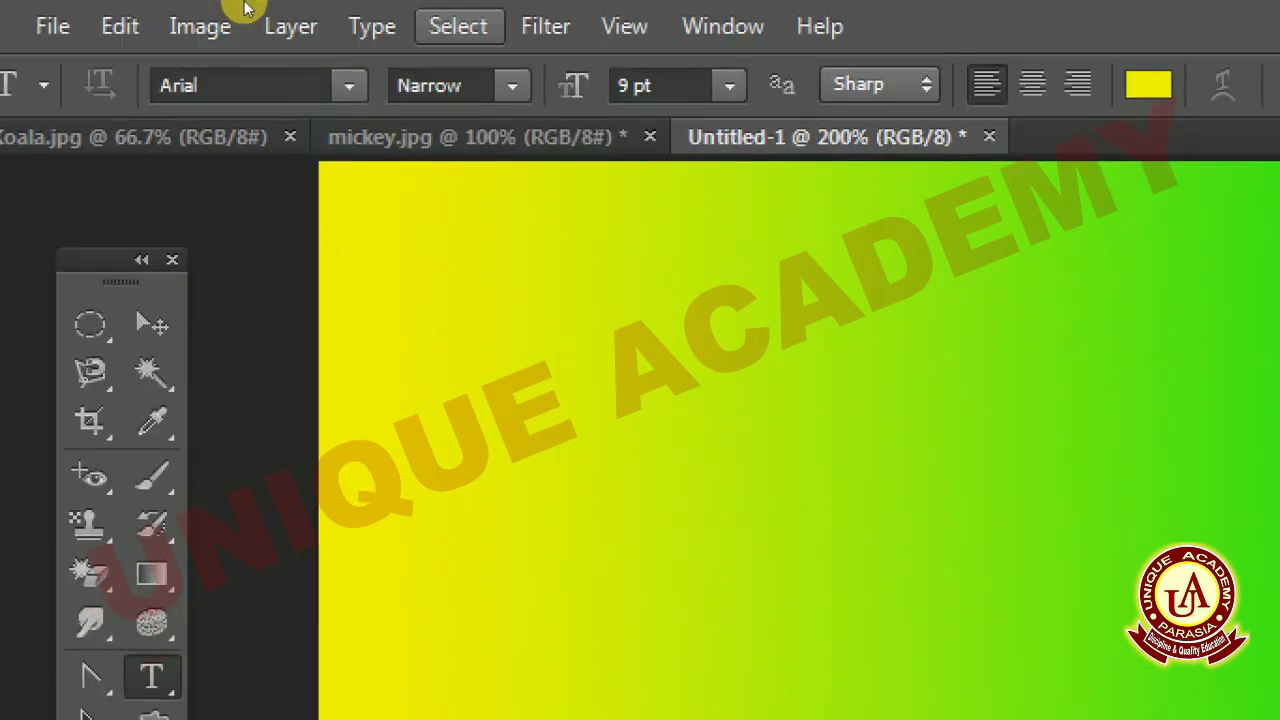
{"action": "left_click", "coordinate": [729, 86]}
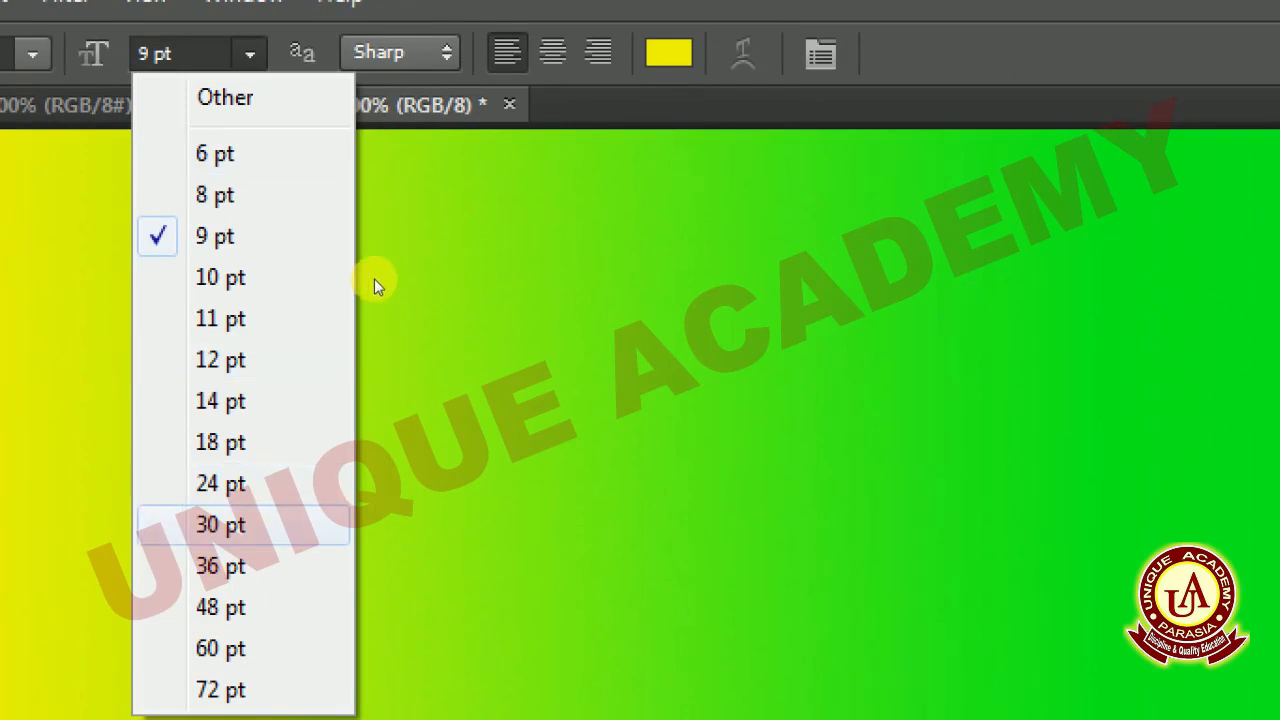
{"action": "key", "text": "Return"}
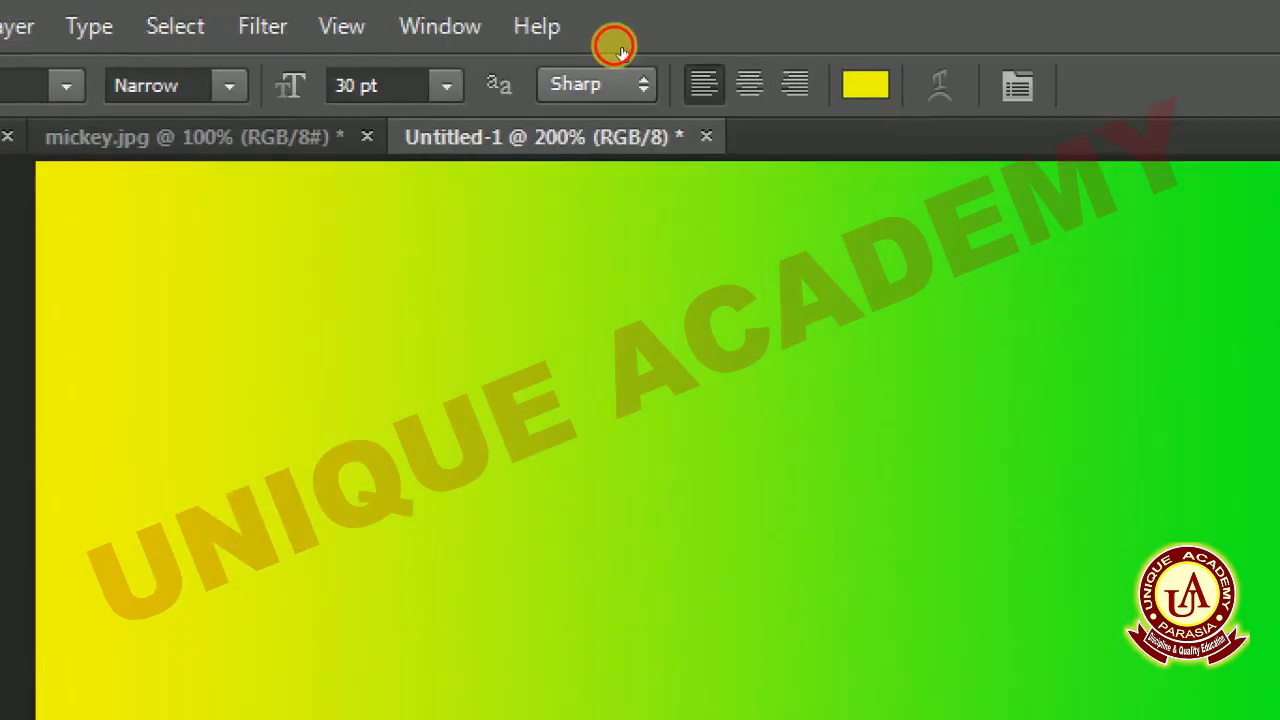
- Set the text color to black and the Arial font style to Bold
{"action": "left_click", "coordinate": [865, 85]}
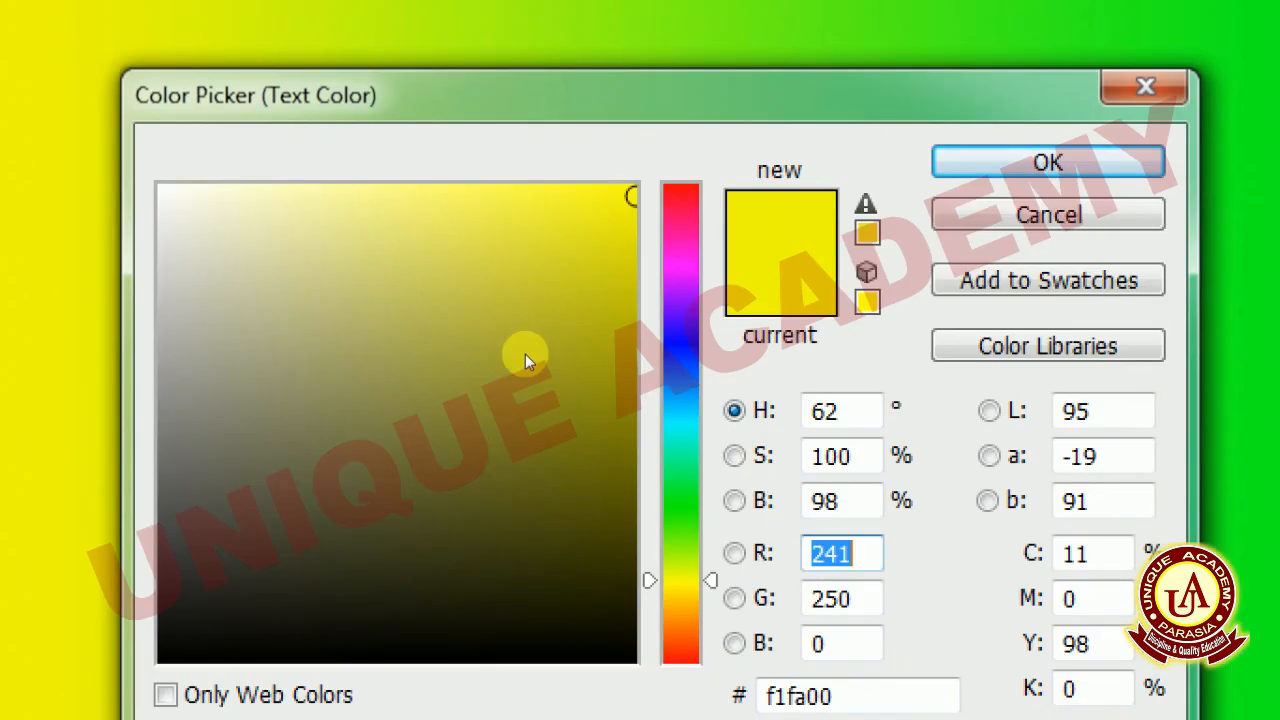
{"action": "left_click", "coordinate": [509, 461]}
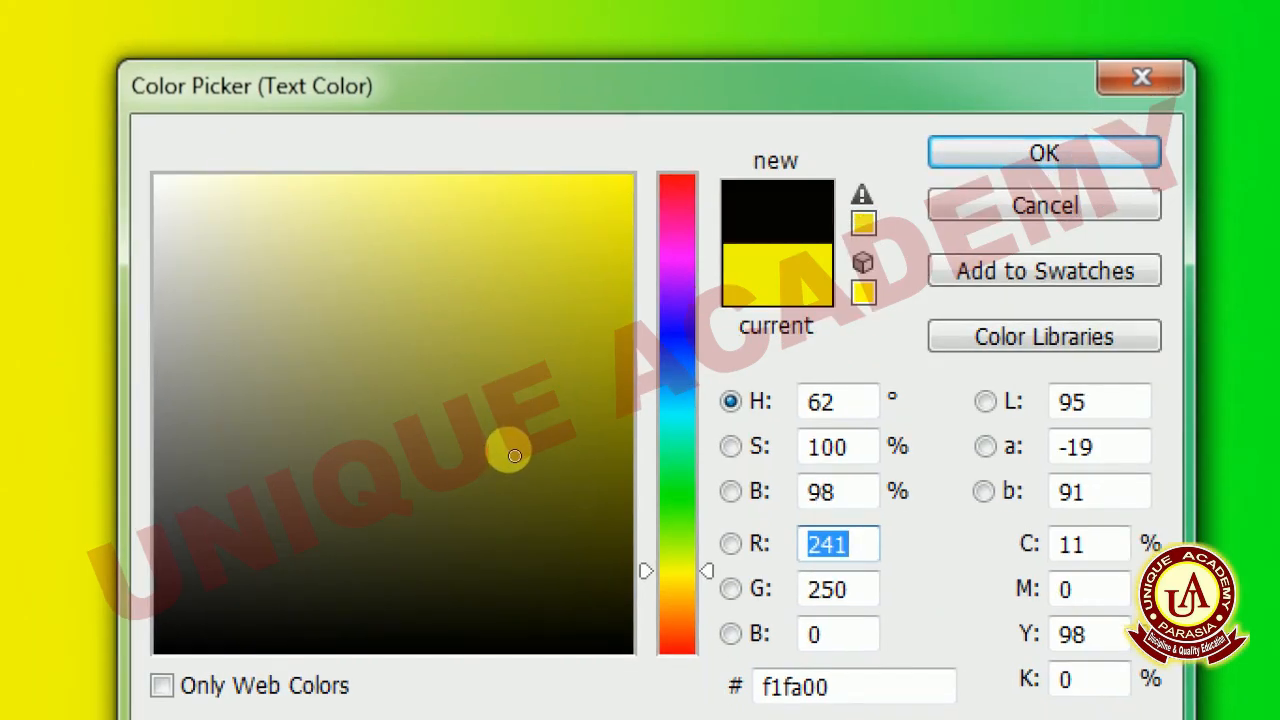
{"action": "left_click", "coordinate": [686, 199]}
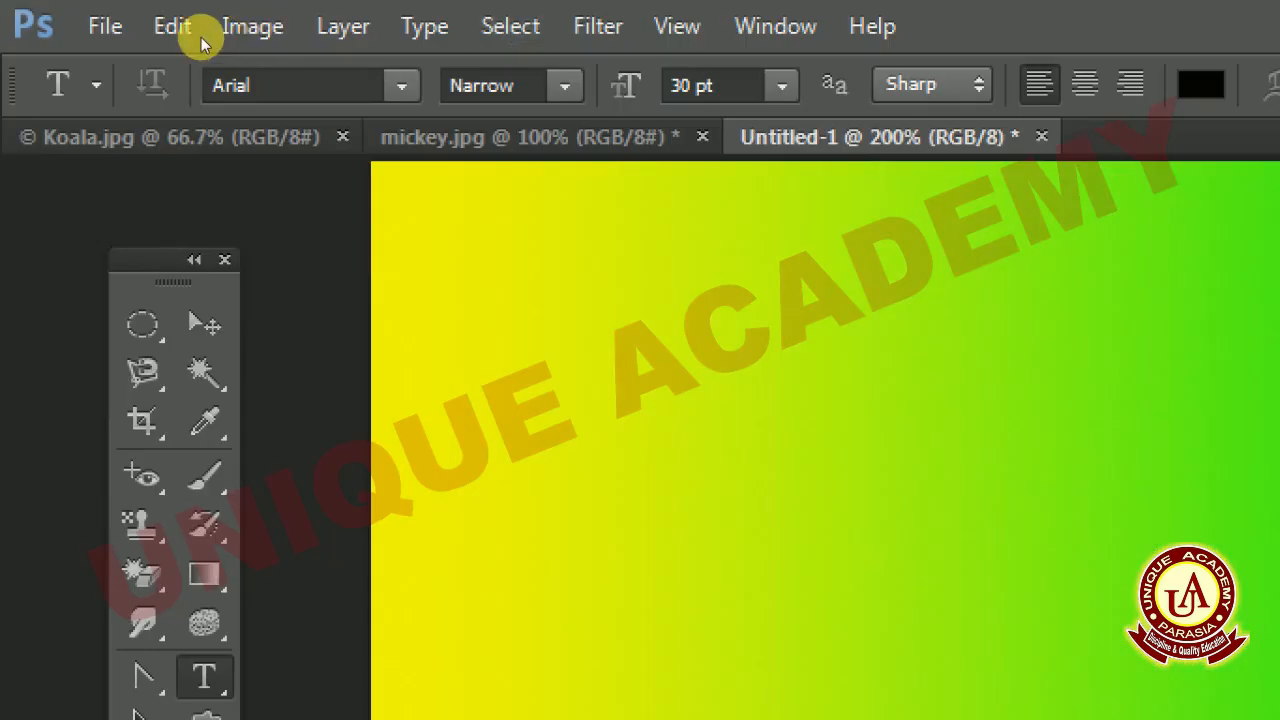
{"action": "left_click", "coordinate": [565, 86]}
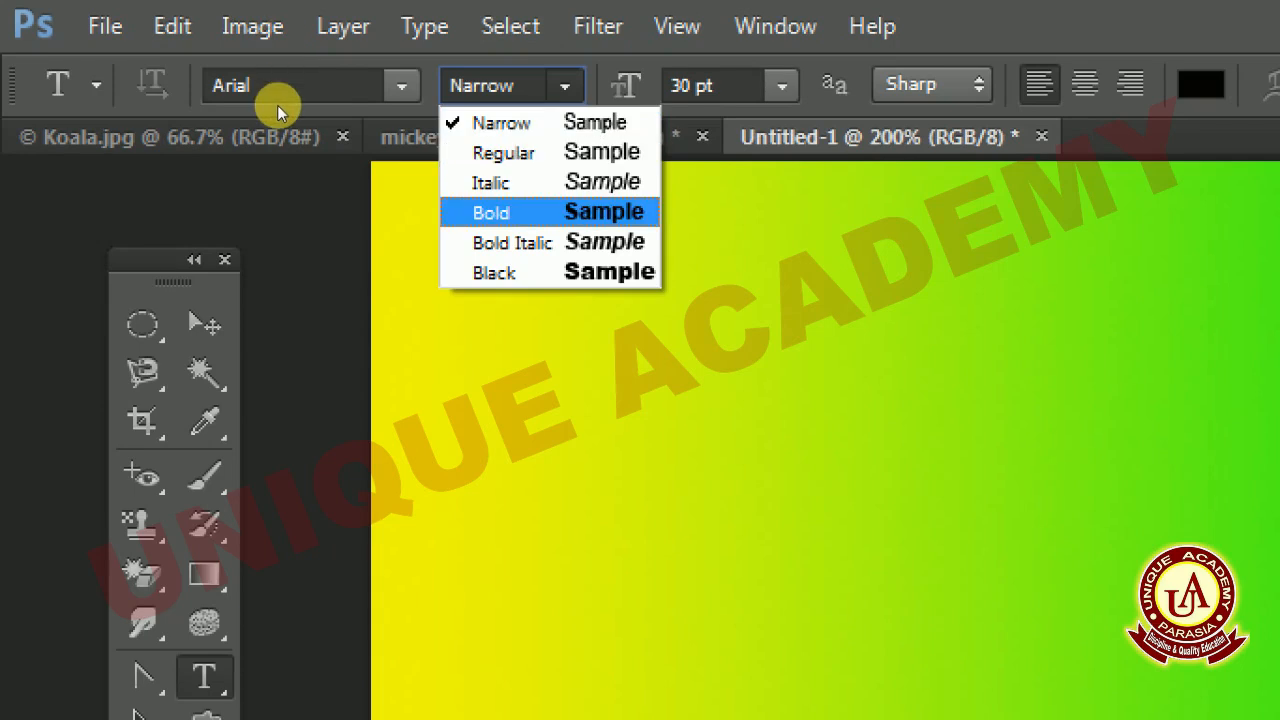
{"action": "left_click", "coordinate": [491, 212]}
- Enter the text SUNNY GROUP near the upper edge of the gradient canvas
{"action": "left_click", "coordinate": [660, 329]}
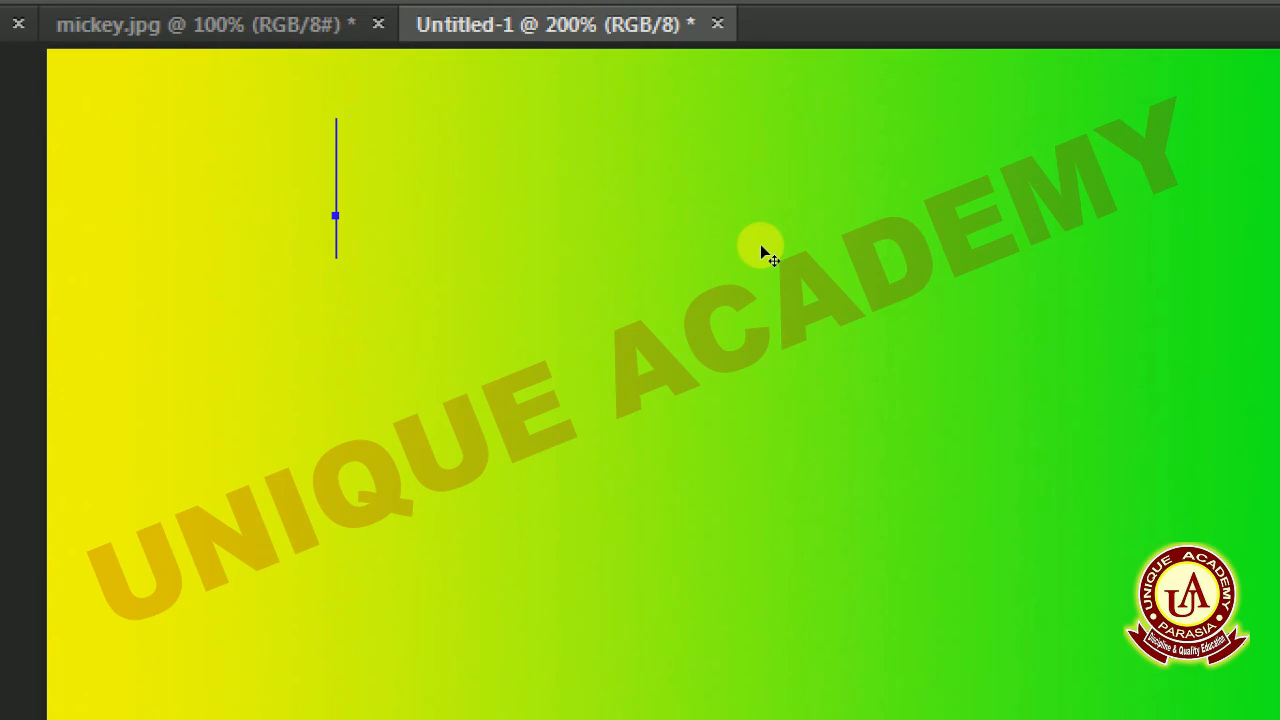
{"action": "type", "text": "un"}
{"action": "type", "text": "NNY "}
{"action": "type", "text": "GROUP"}
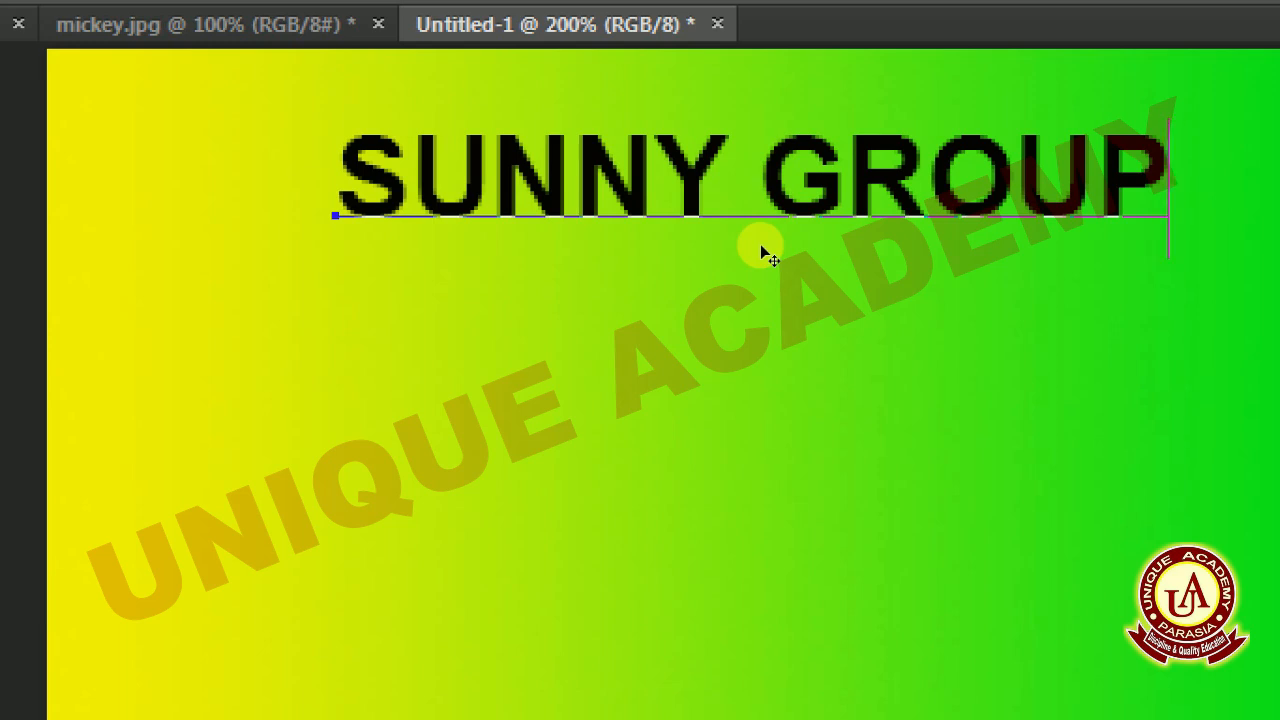
- Add the lines SECOND LINE and THIRD LINE below SUNNY GROUP
{"action": "key", "text": "Home"}
{"action": "type", "text": "LINE"}
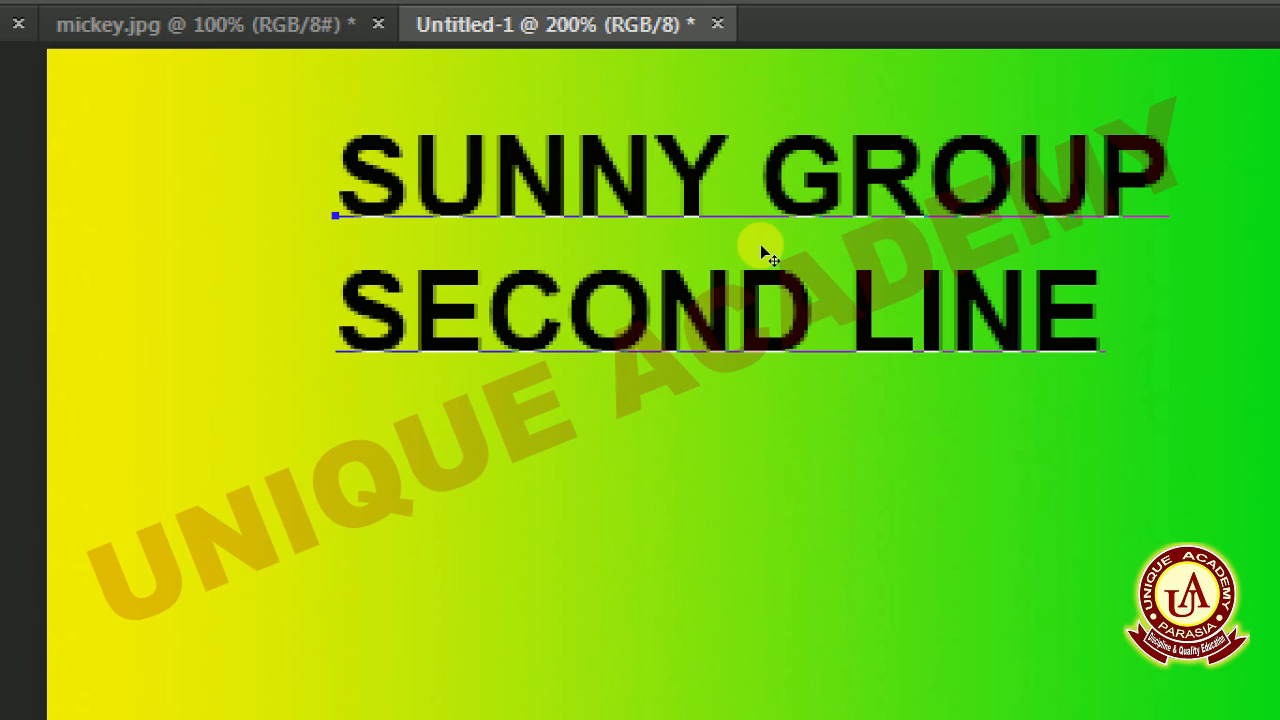
{"action": "key", "text": "Return"}
{"action": "type", "text": "THIRD LINE"}
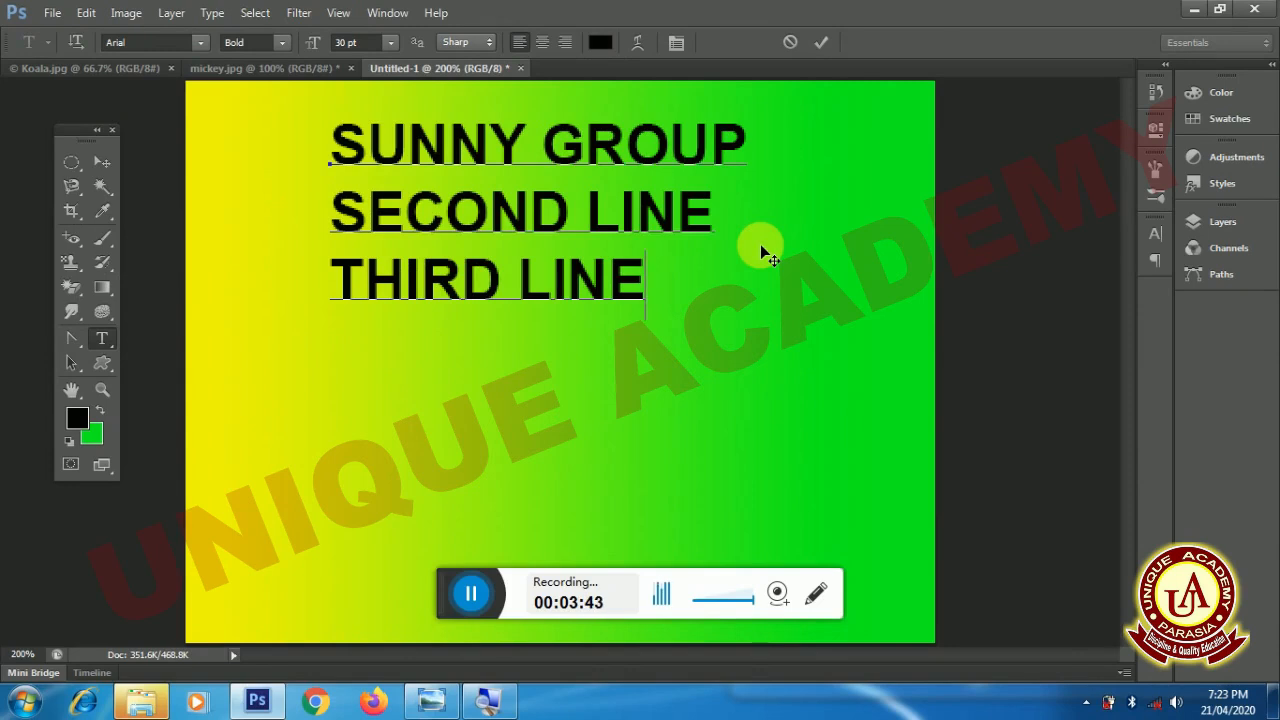
- Select the second and third text lines and delete them, leaving only SUNNY GROUP
{"action": "key", "text": "shift+Up"}
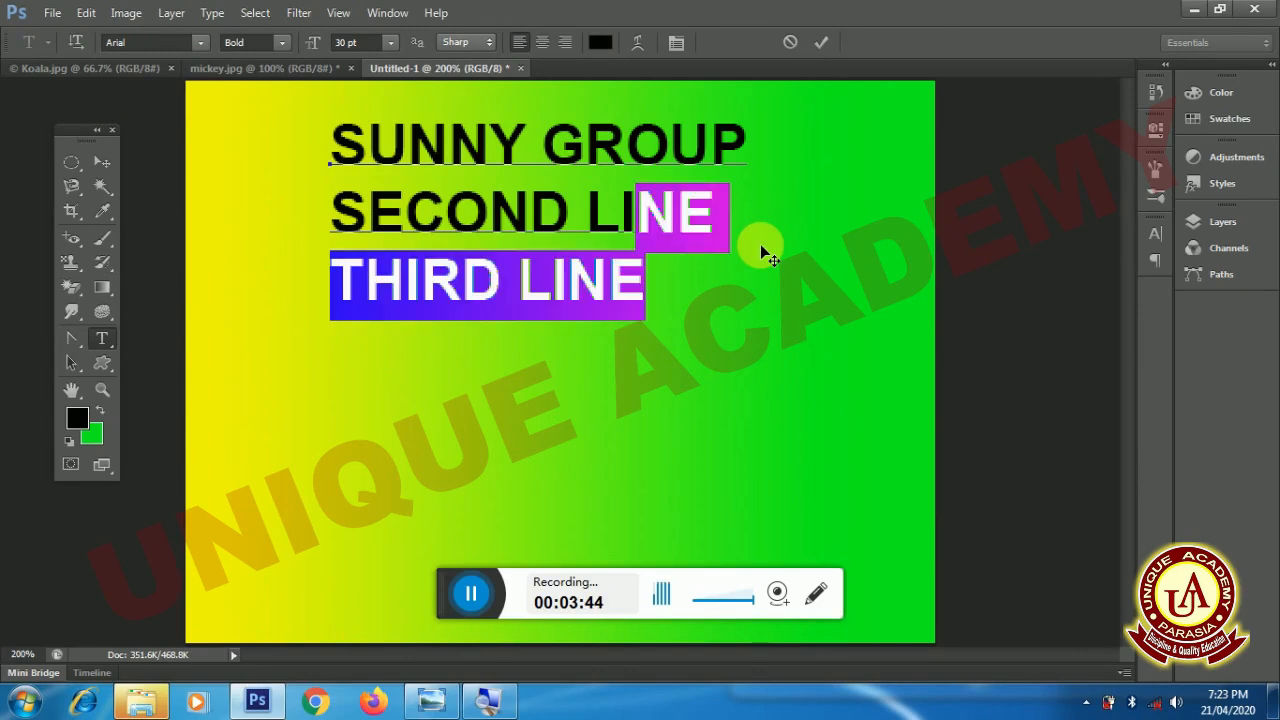
{"action": "key", "text": "shift+Home"}
{"action": "key", "text": "Left"}
{"action": "key", "text": "Left"}
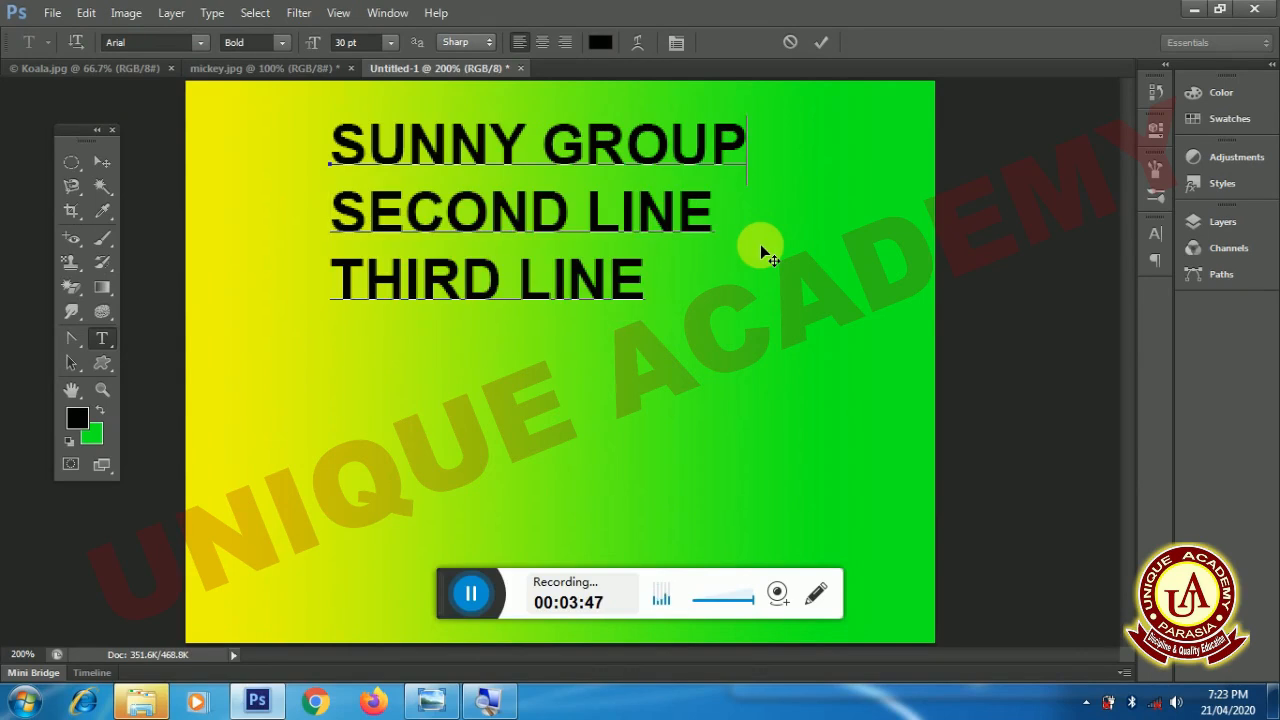
{"action": "key", "text": "ctrl+shift+End"}
{"action": "key", "text": "Delete"}
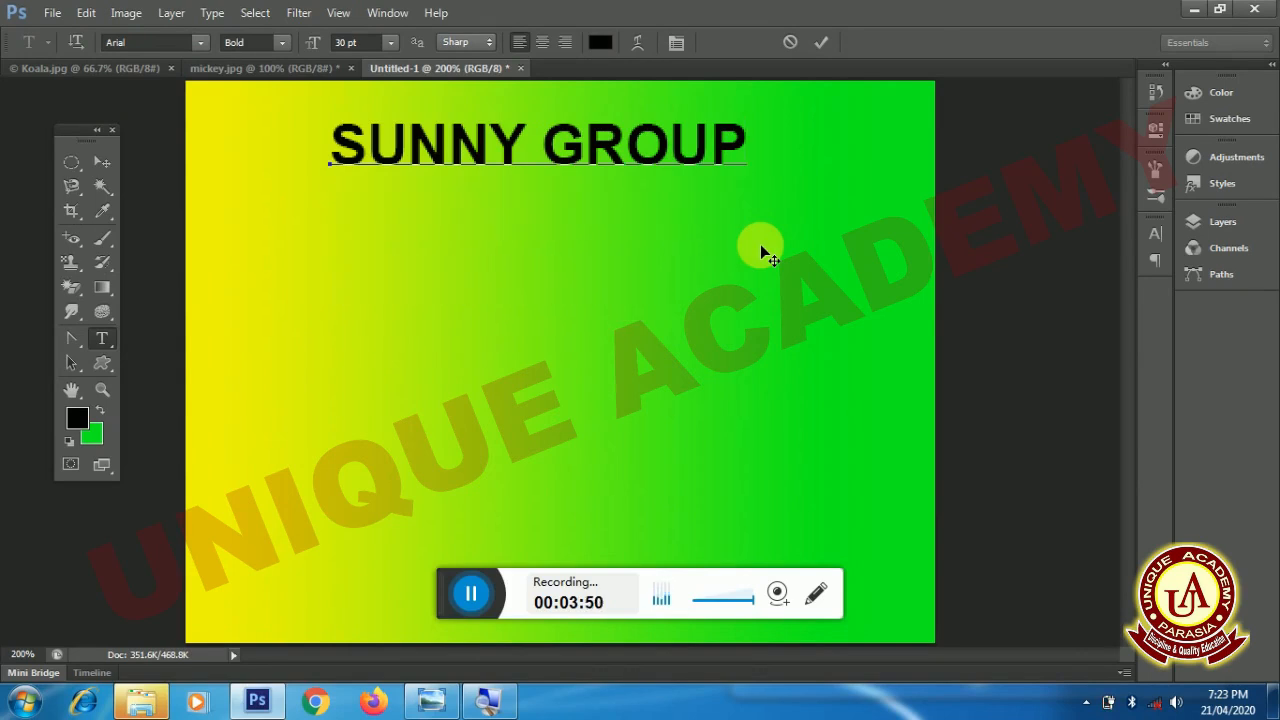
- Add the lines ASDF and ASDFASDF below SUNNY GROUP, and practice extending and shrinking a text selection over them
{"action": "key", "text": "Return"}
{"action": "key", "text": "Return"}
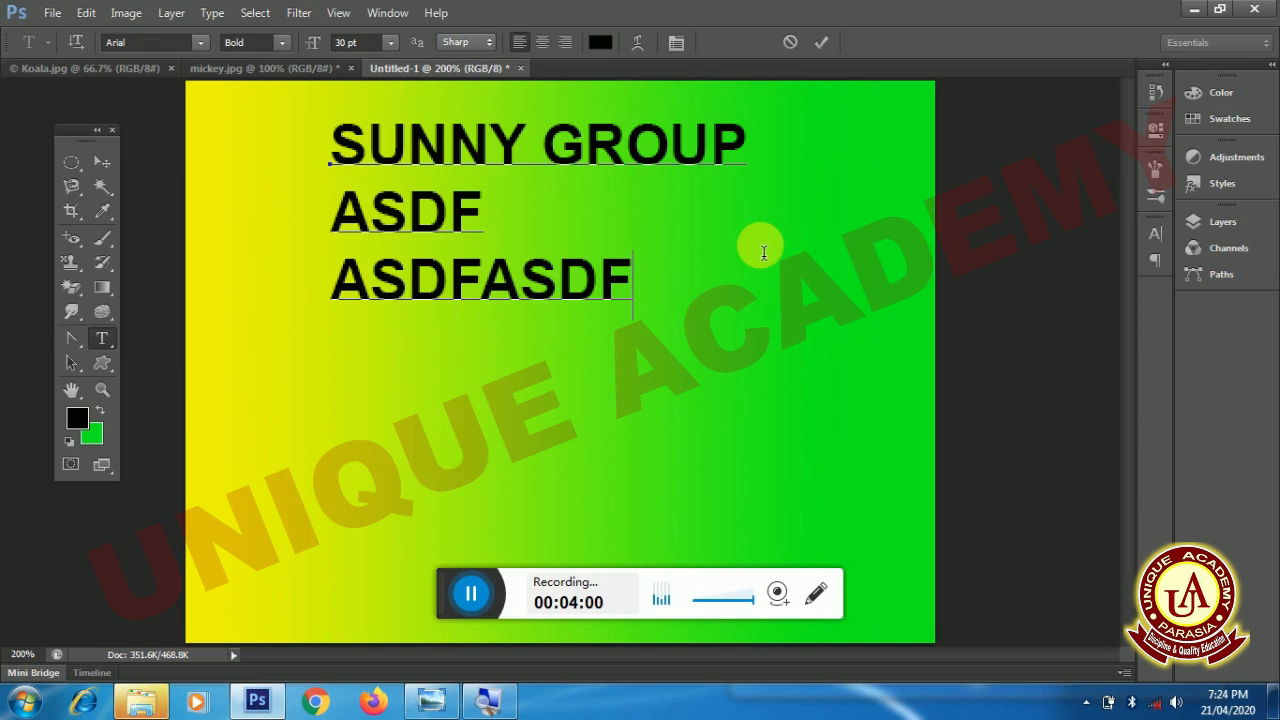
{"action": "key", "text": "shift+Up"}
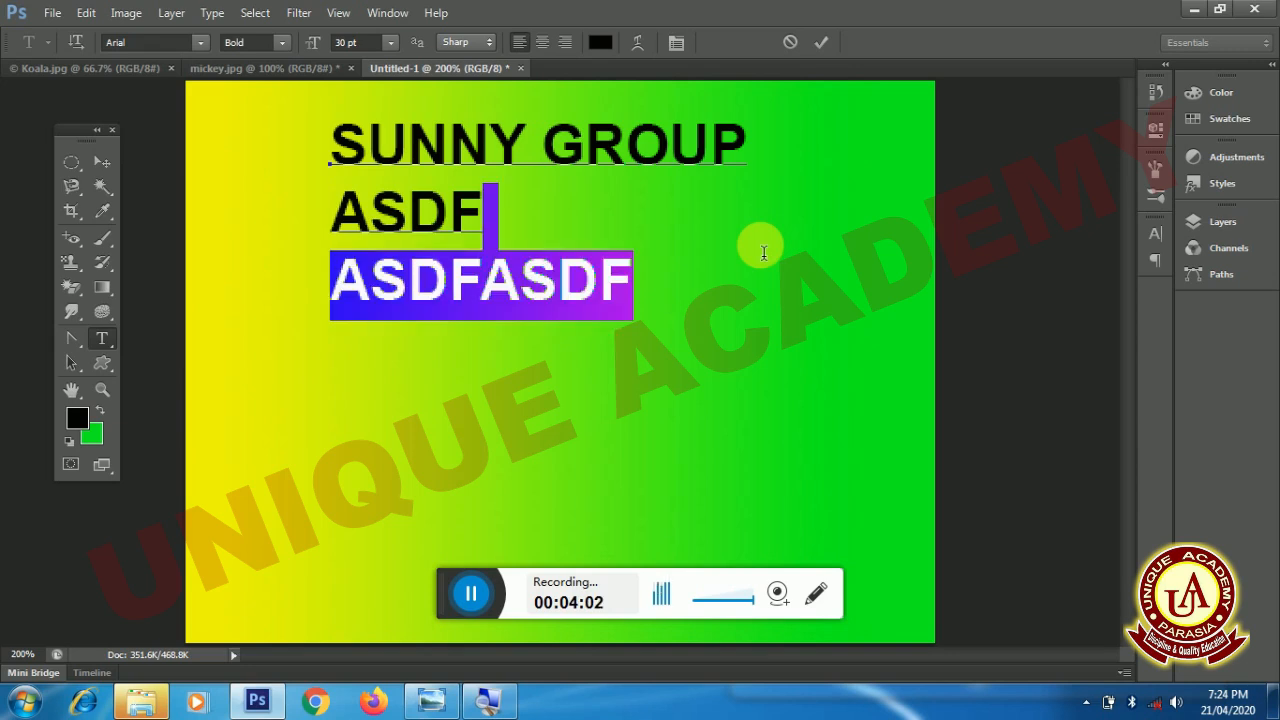
{"action": "key", "text": "shift+Up"}
{"action": "key", "text": "shift+Right"}
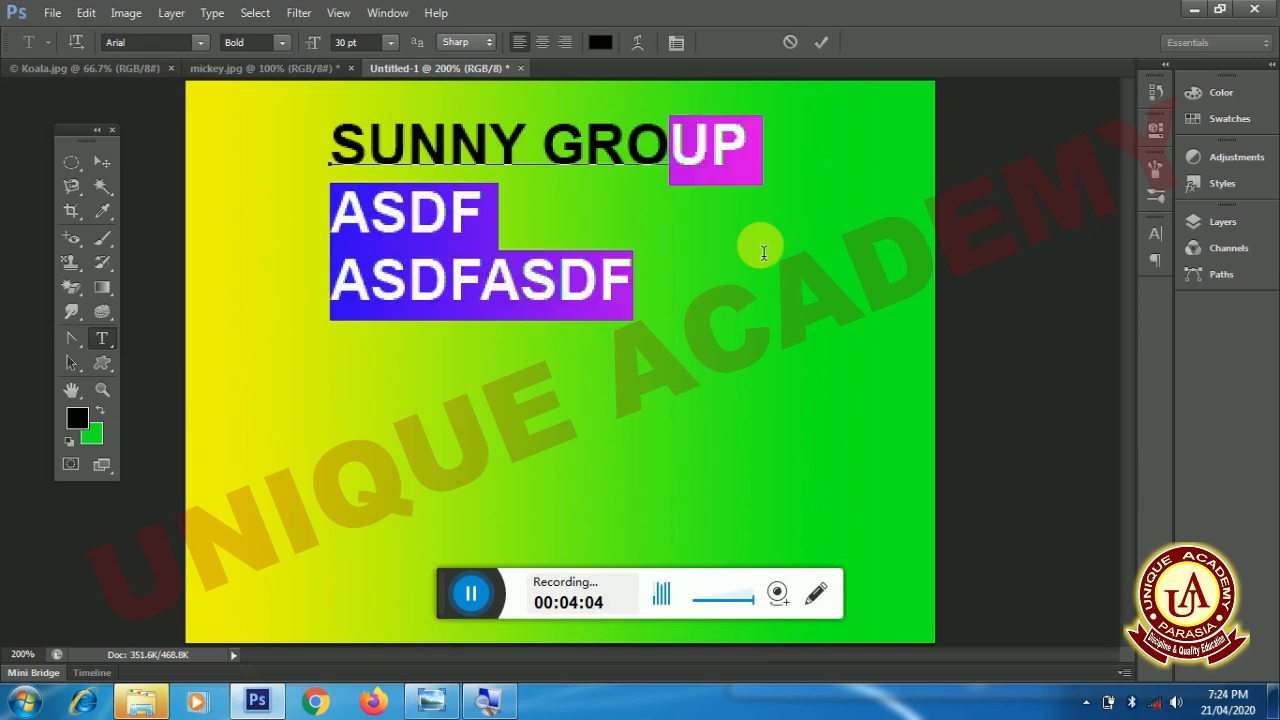
{"action": "key", "text": "shift+Right"}
{"action": "key", "text": "shift+Right"}
{"action": "key", "text": "shift+Right"}
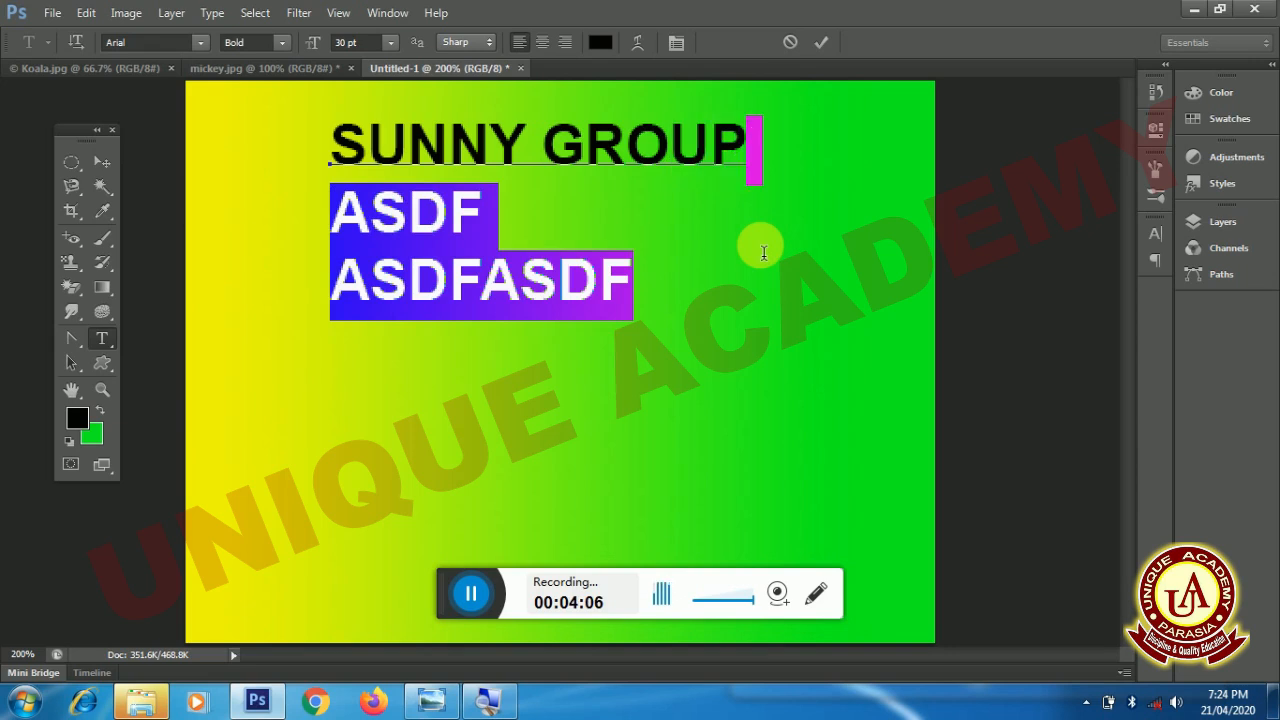
{"action": "key", "text": "shift+Right"}
{"action": "key", "text": "shift+Right"}
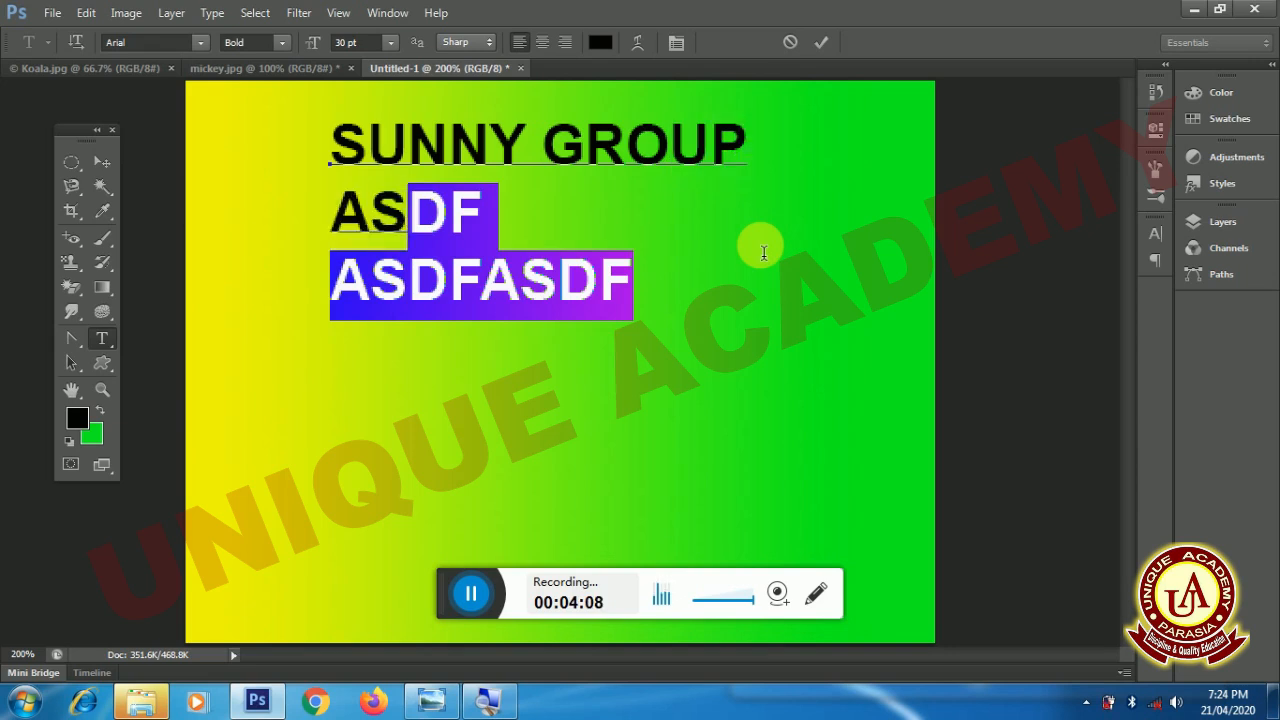
- Clear the text selection and delete the lines ASDF and ASDFASDF
{"action": "key", "text": "Left"}
{"action": "key", "text": "Left"}
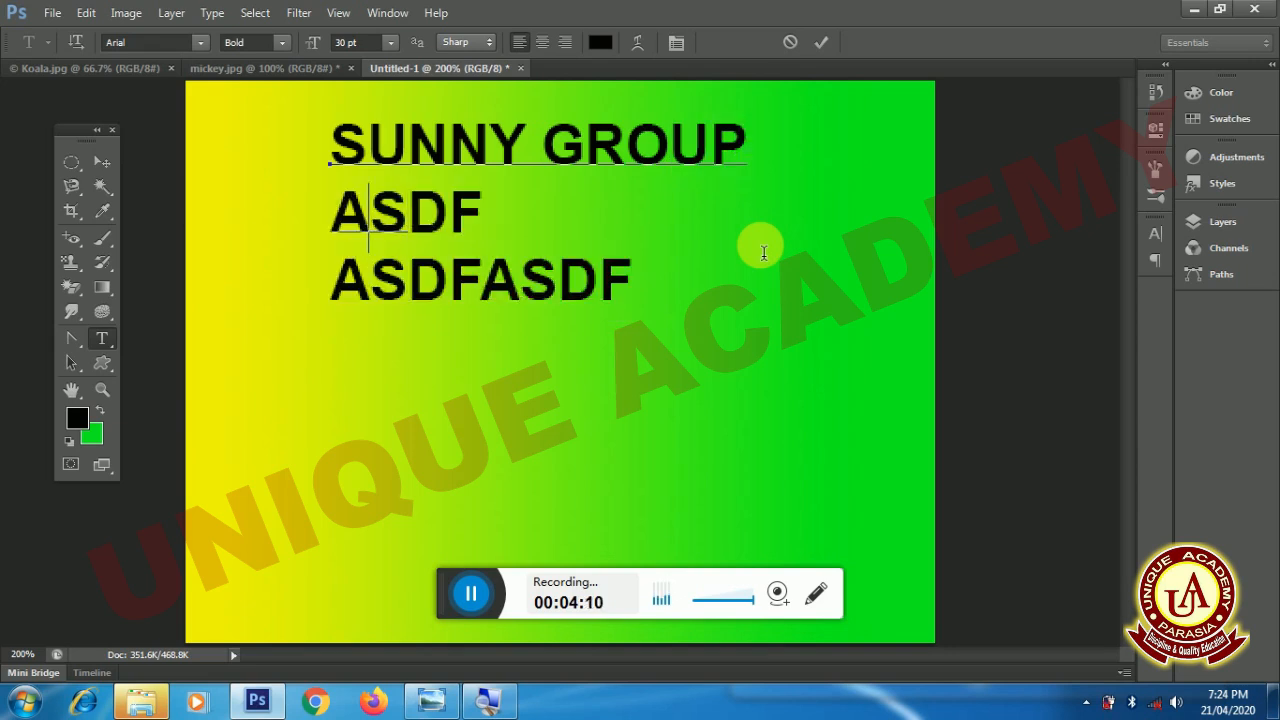
{"action": "key", "text": "Left"}
{"action": "key", "text": "Left"}
{"action": "key", "text": "Delete"}
{"action": "key", "text": "Delete"}
{"action": "key", "text": "Delete"}
{"action": "key", "text": "Delete"}
{"action": "key", "text": "Delete"}
{"action": "key", "text": "Delete"}
{"action": "key", "text": "Delete"}
{"action": "key", "text": "Delete"}
{"action": "key", "text": "Delete"}
{"action": "key", "text": "Delete"}
{"action": "key", "text": "Delete"}
{"action": "key", "text": "Delete"}
{"action": "key", "text": "Delete"}
{"action": "key", "text": "Delete"}
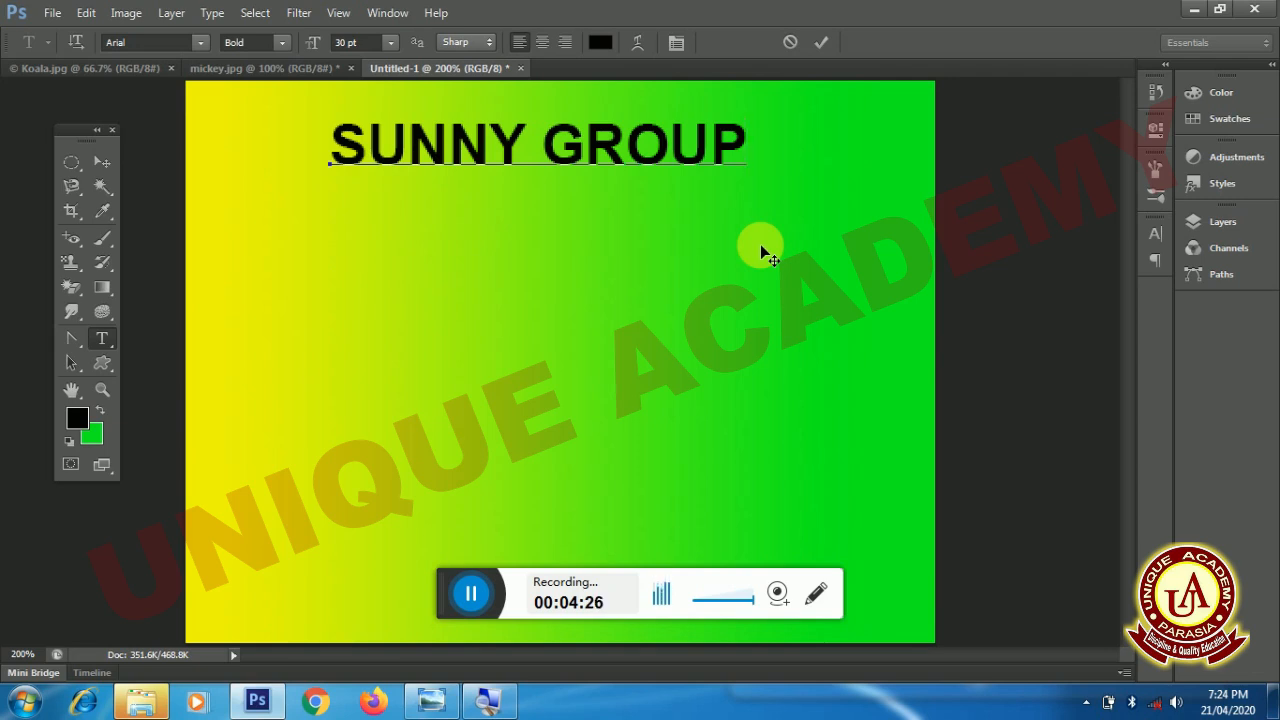
- Commit the SUNNY GROUP text and move it slightly down the canvas with the Move Tool
{"action": "left_click", "coordinate": [760, 244]}
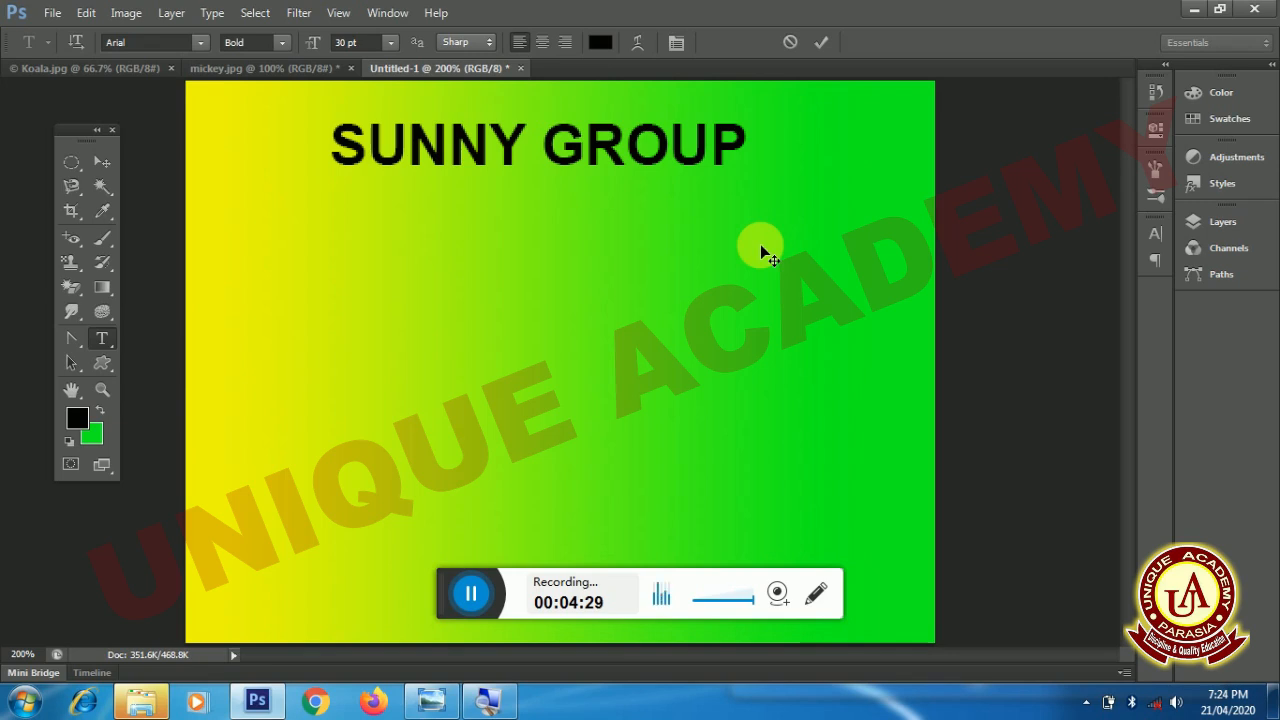
{"action": "left_click", "coordinate": [100, 164]}
{"action": "left_click_drag", "start_coordinate": [386, 150], "coordinate": [390, 228]}
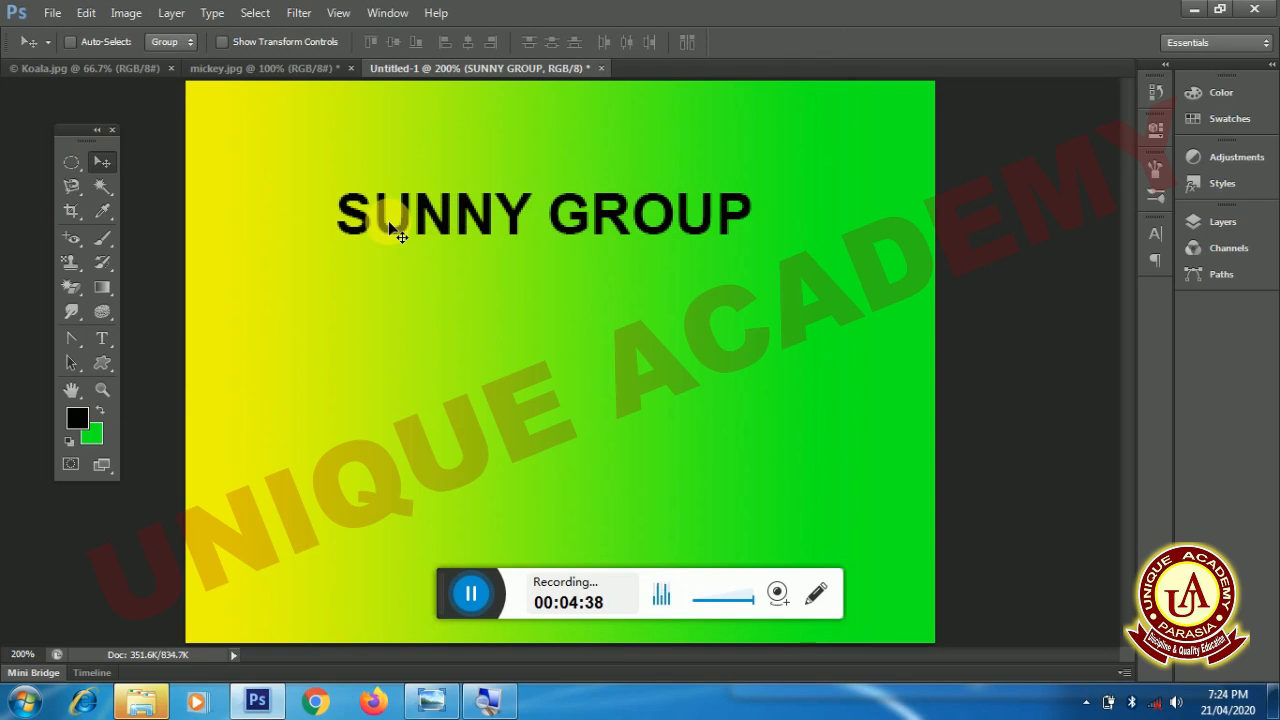
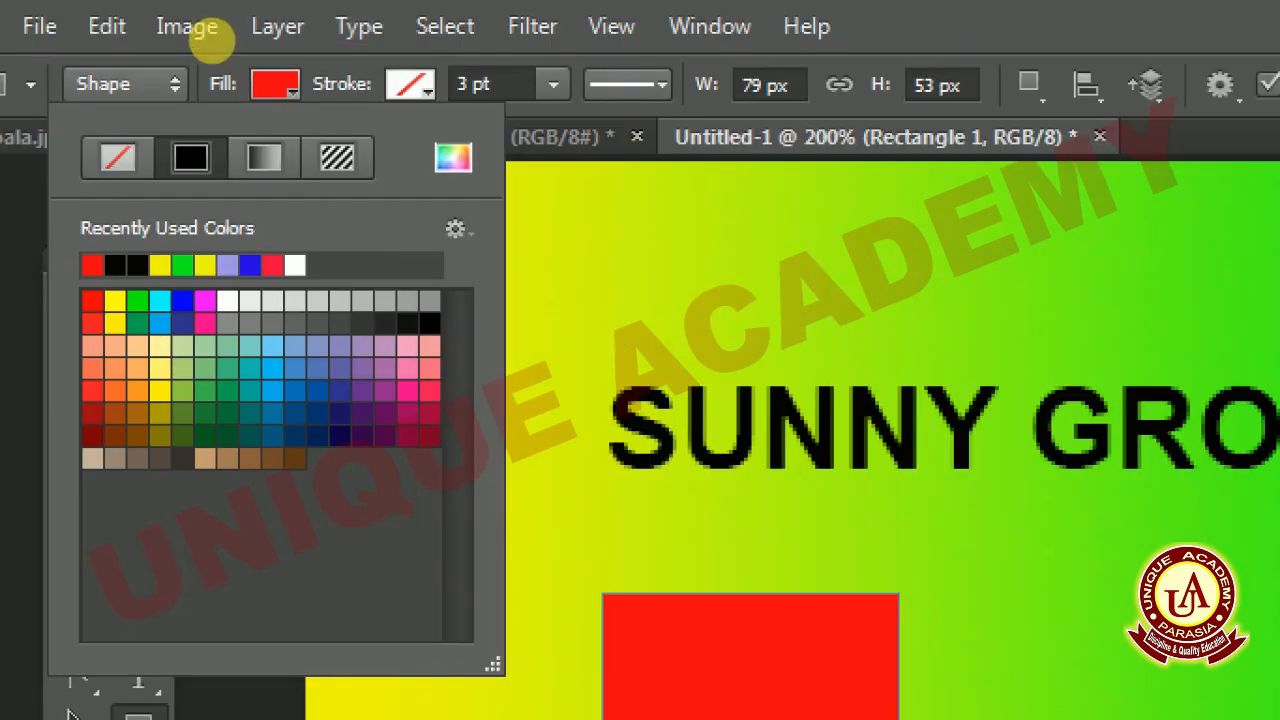
- Give the red rectangle a blue stroke and draw a rounded rectangle of similar size beside it on the right
{"action": "left_click", "coordinate": [227, 41]}
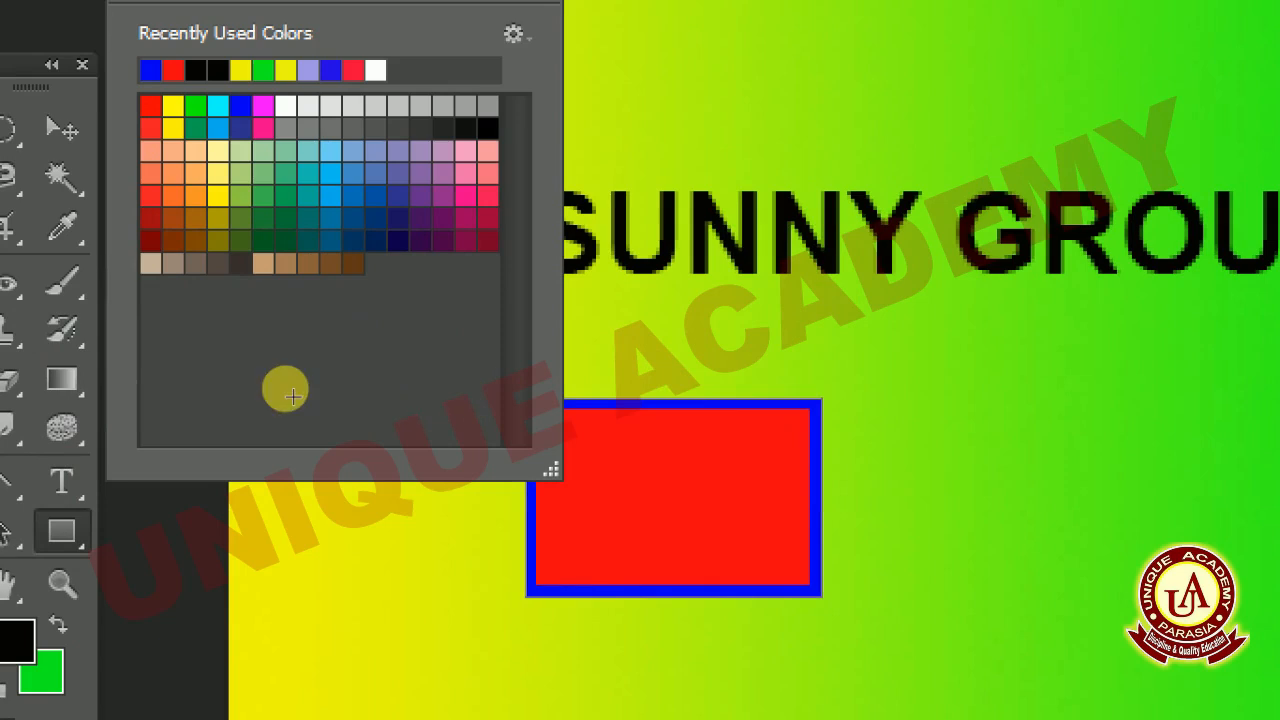
{"action": "key", "text": "Escape"}
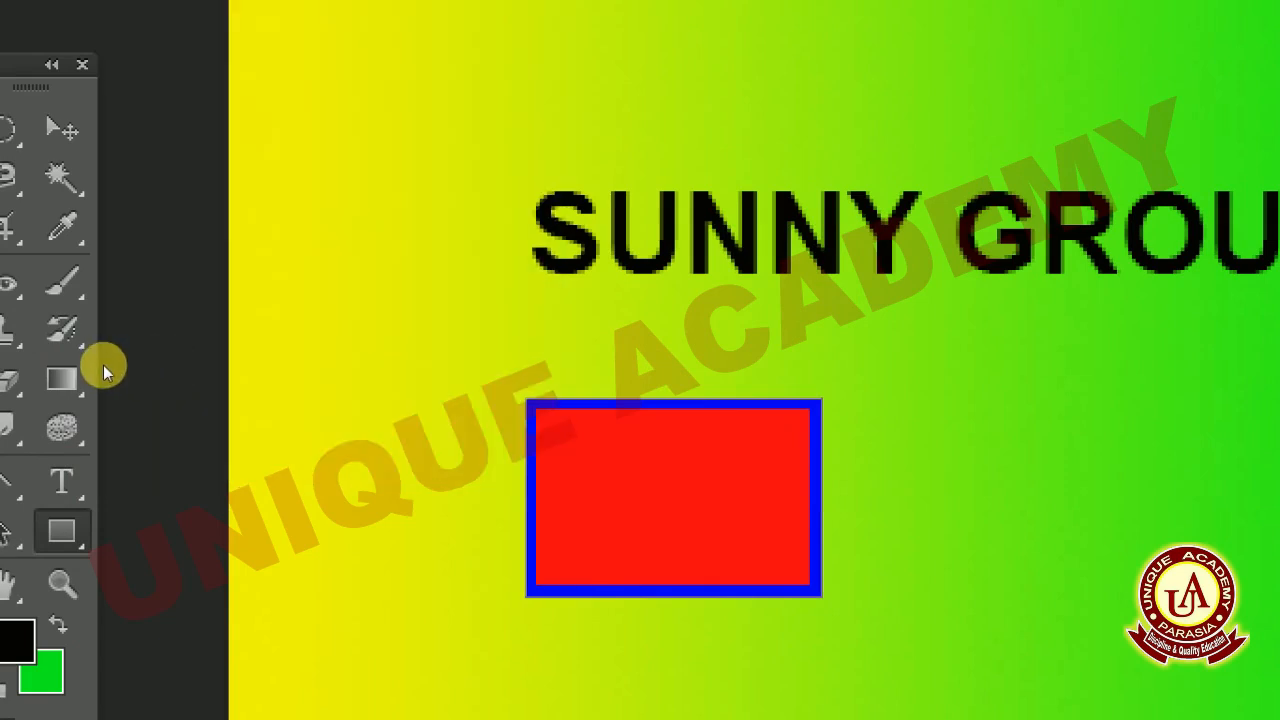
{"action": "right_click", "coordinate": [64, 532]}
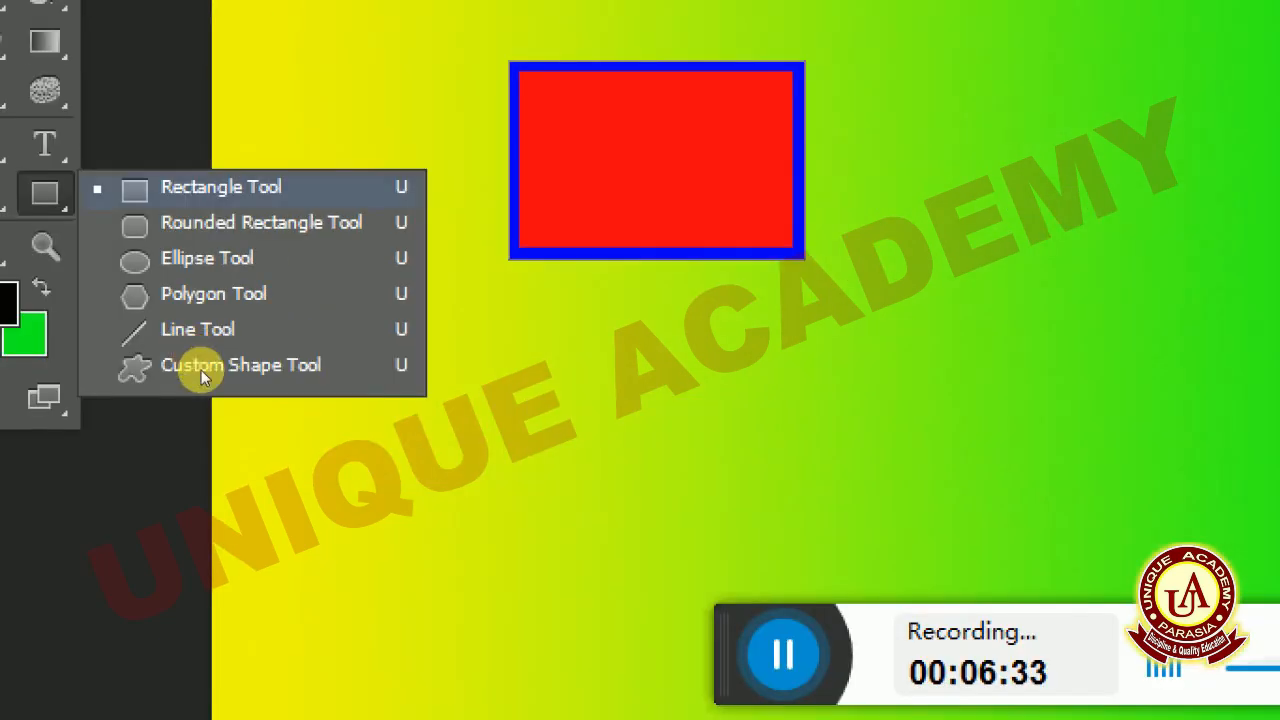
{"action": "left_click", "coordinate": [201, 224]}
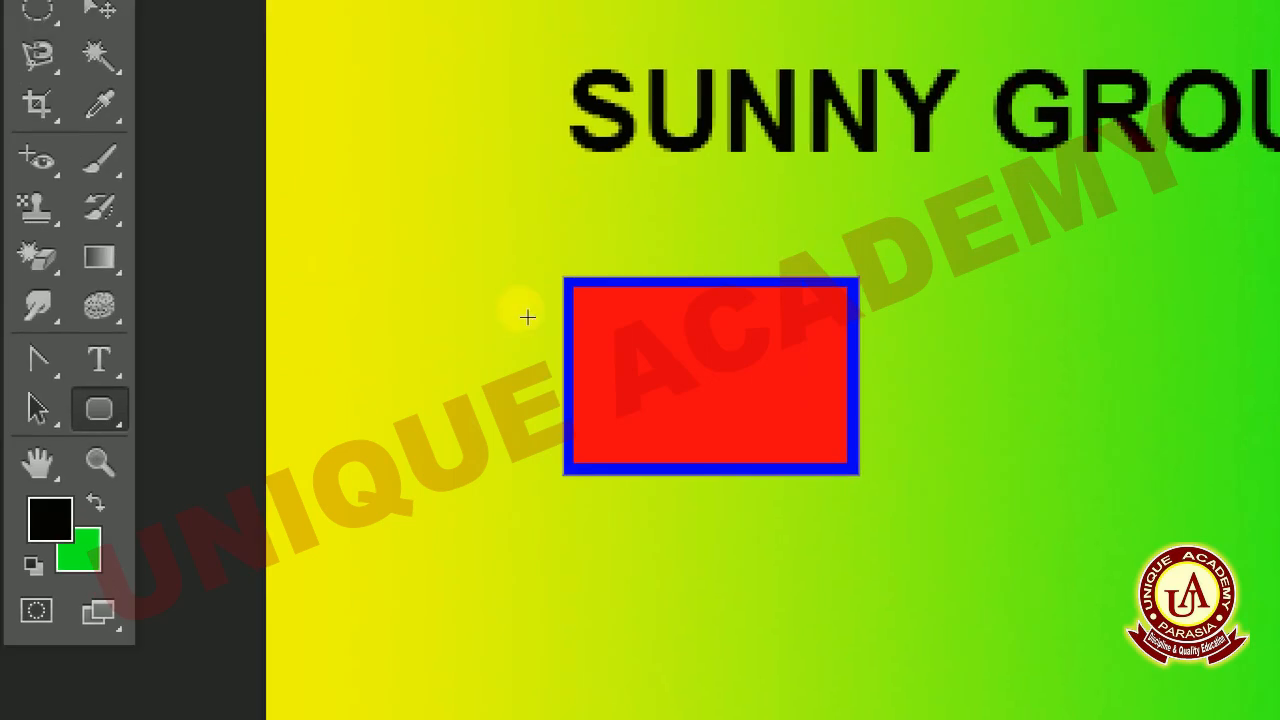
{"action": "mouse_move", "coordinate": [935, 299]}
{"action": "left_mouse_down"}
{"action": "mouse_move", "coordinate": [1155, 406]}
{"action": "mouse_move", "coordinate": [1213, 476]}
{"action": "left_mouse_up"}
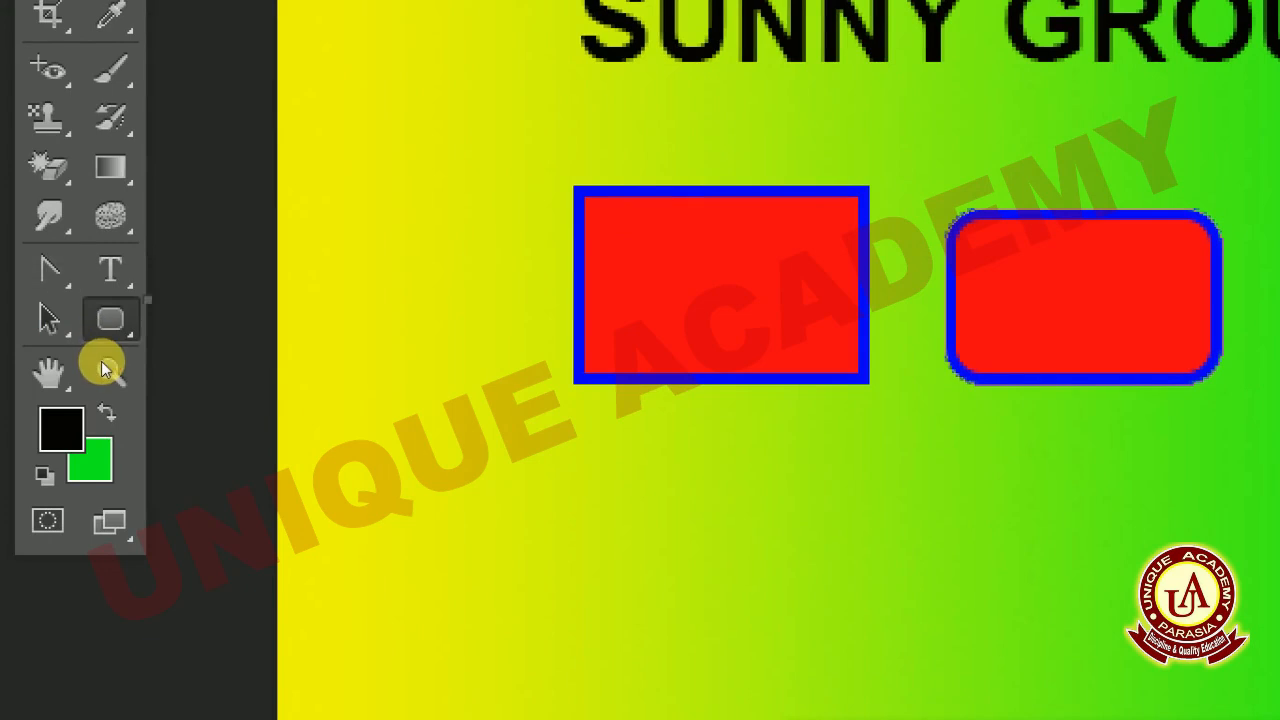
- Draw an ellipse about 75 by 36 px below and slightly left of the rectangle
{"action": "right_click", "coordinate": [110, 318]}
{"action": "left_click", "coordinate": [165, 381]}
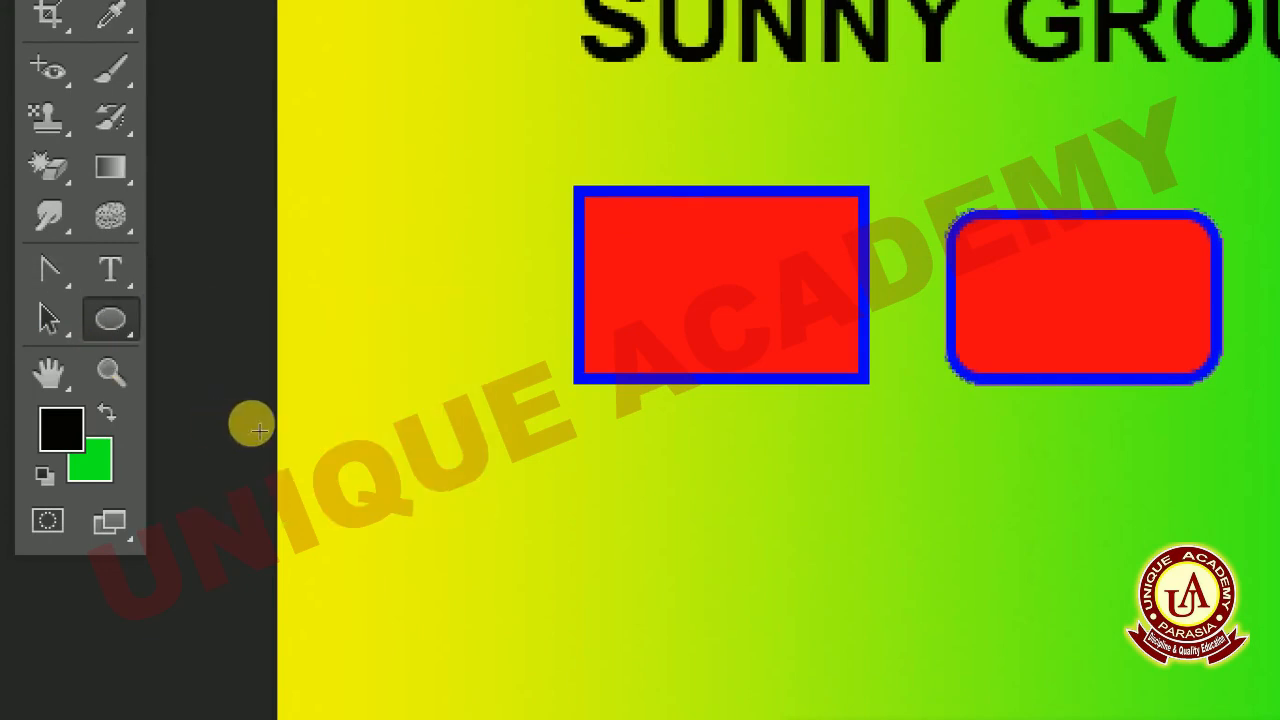
{"action": "left_click_drag", "start_coordinate": [409, 438], "coordinate": [589, 360]}
{"action": "left_click_drag", "start_coordinate": [672, 672], "coordinate": [734, 719]}
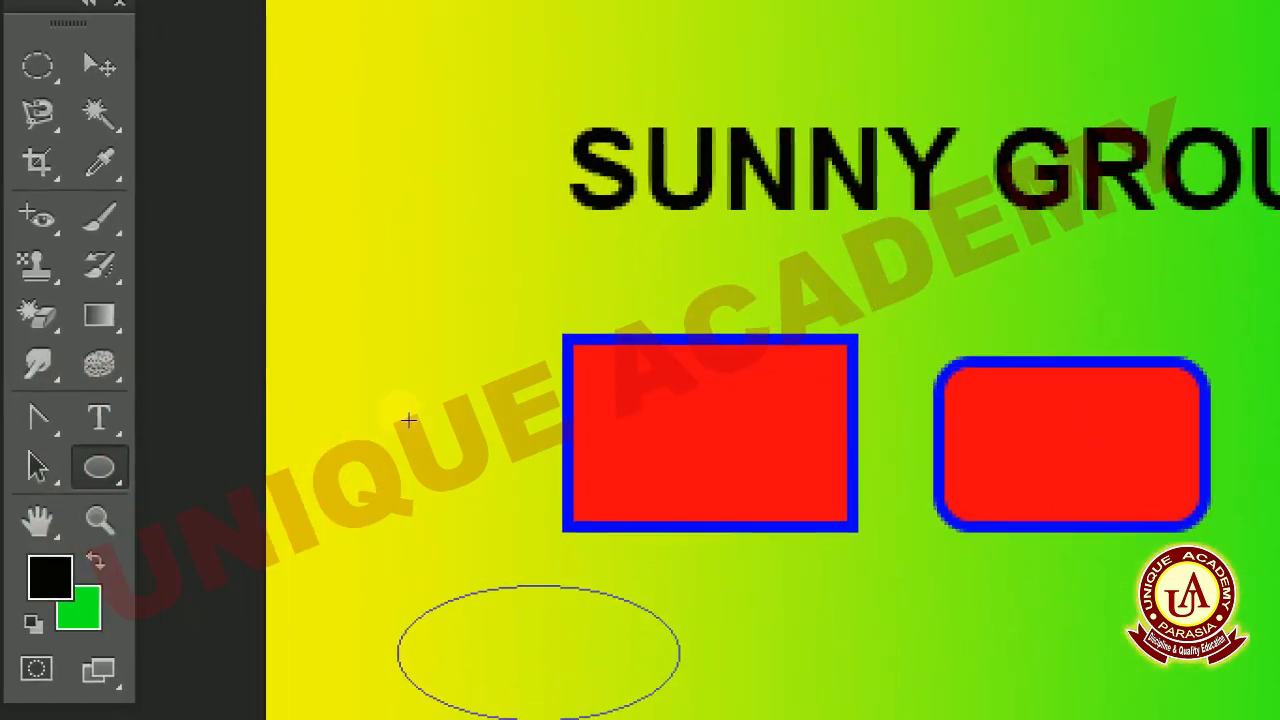
{"action": "key", "text": "ctrl+minus"}
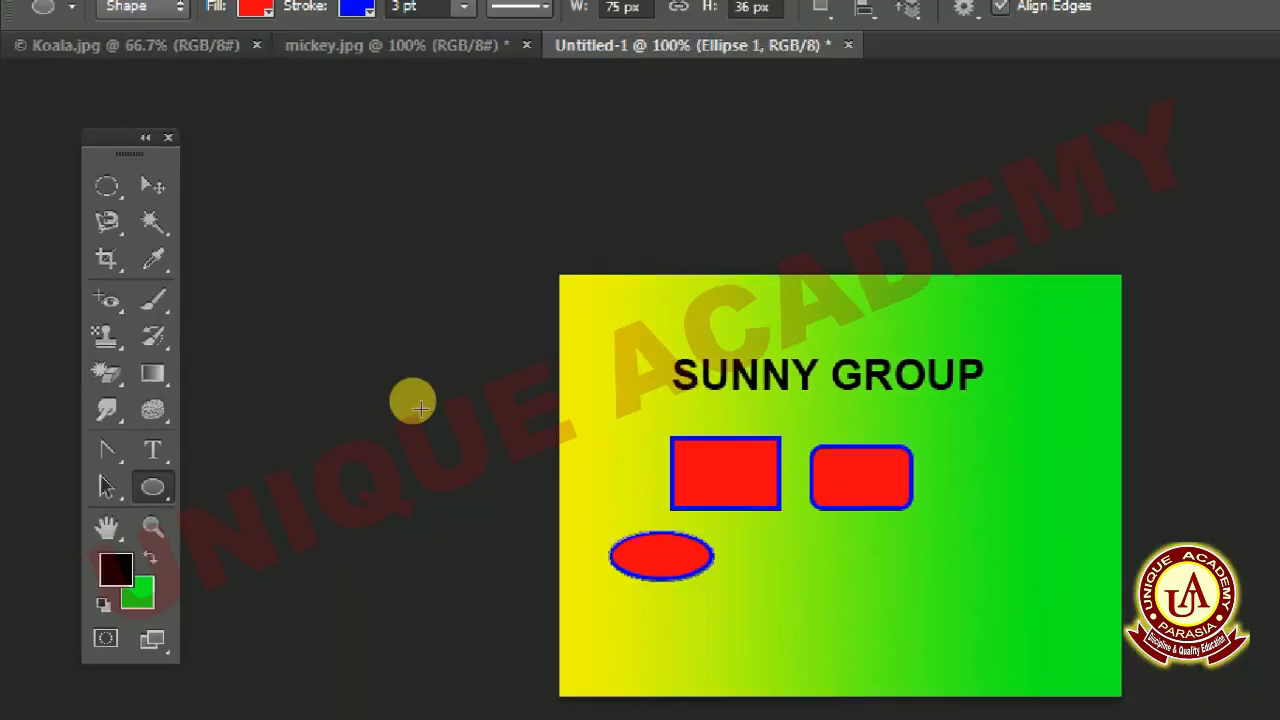
{"action": "key", "text": "ctrl+plus"}
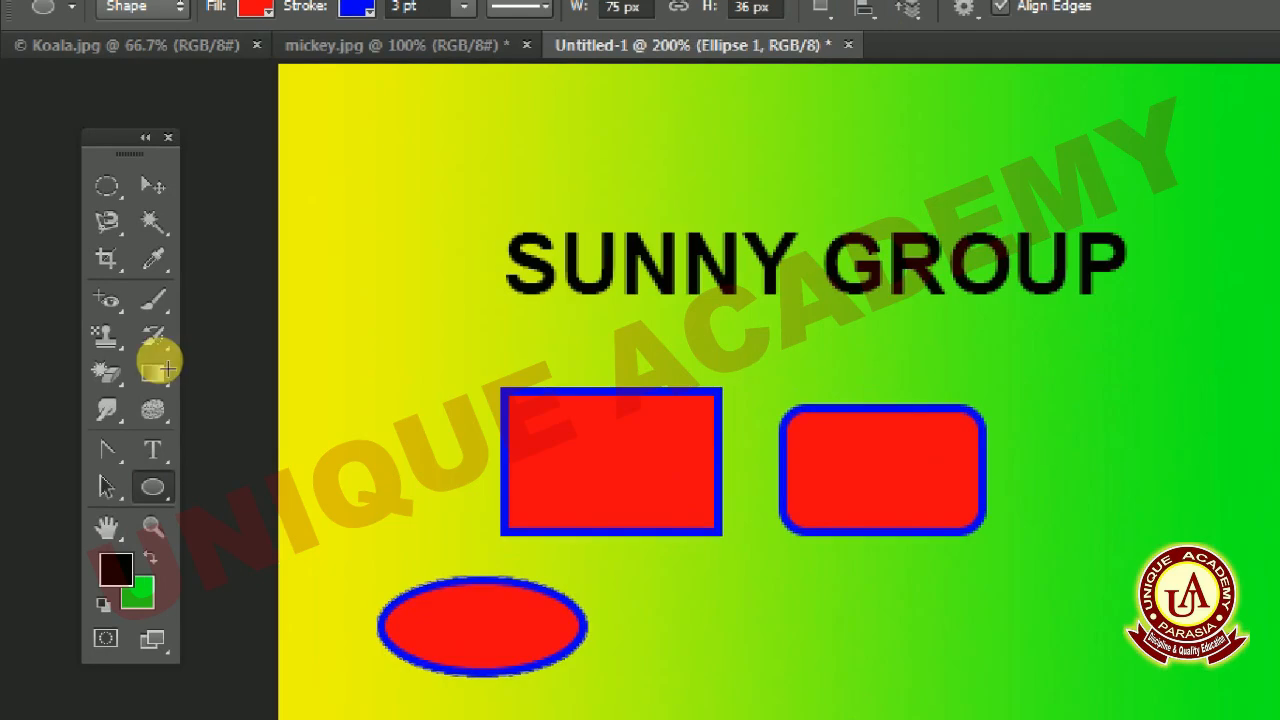
- Draw a five-sided polygon about 100 by 95 px near the canvas's upper-right edge and move it down beside the rounded rectangle
{"action": "right_click", "coordinate": [153, 487]}
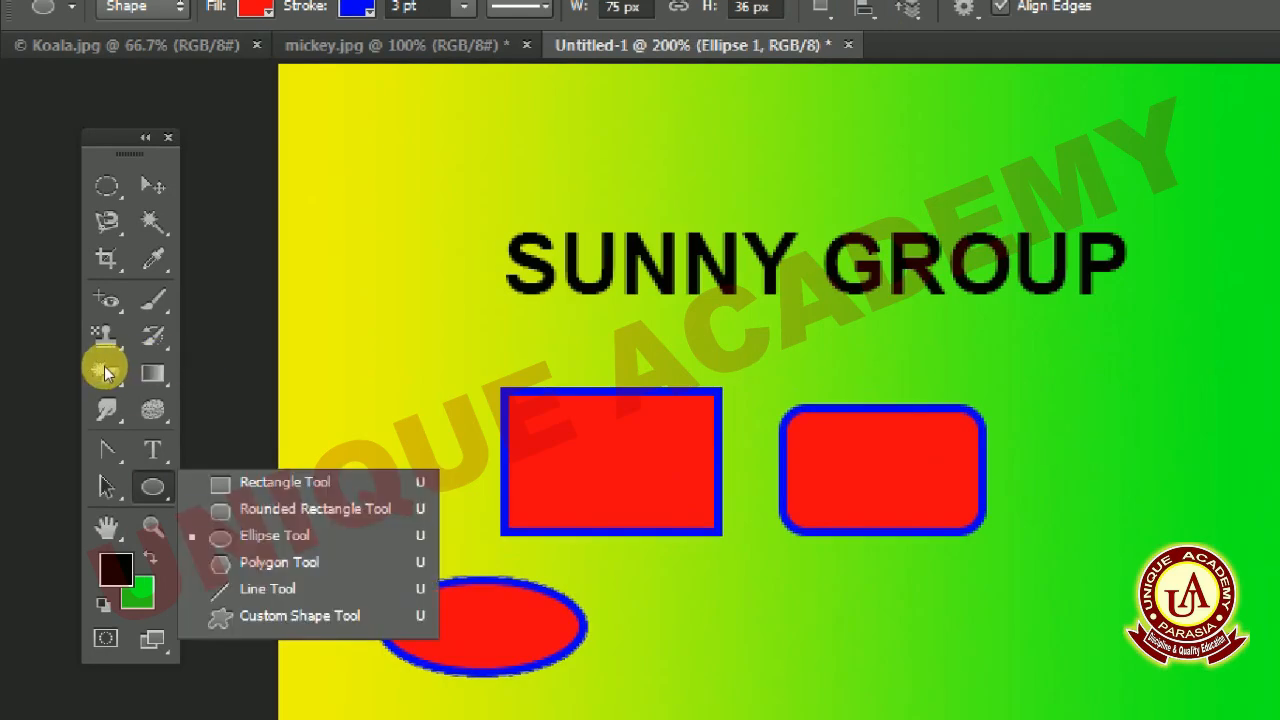
{"action": "left_click", "coordinate": [250, 563]}
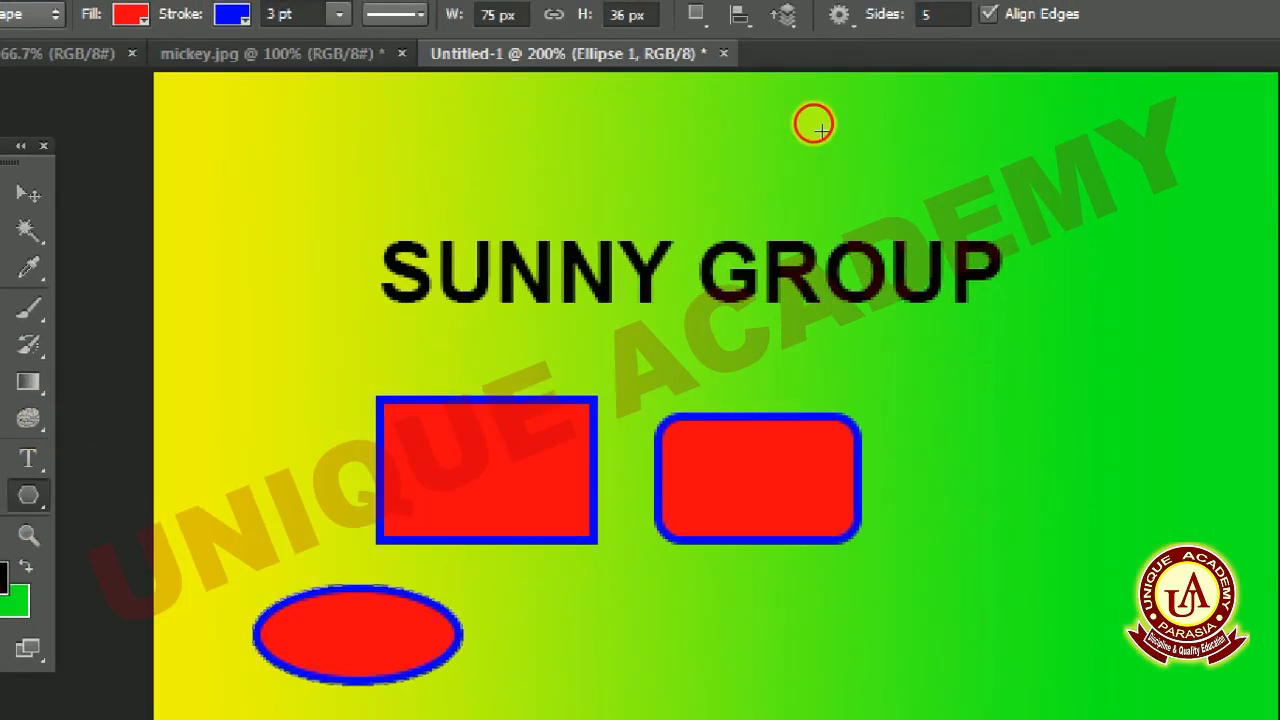
{"action": "left_click_drag", "start_coordinate": [822, 131], "coordinate": [800, 210]}
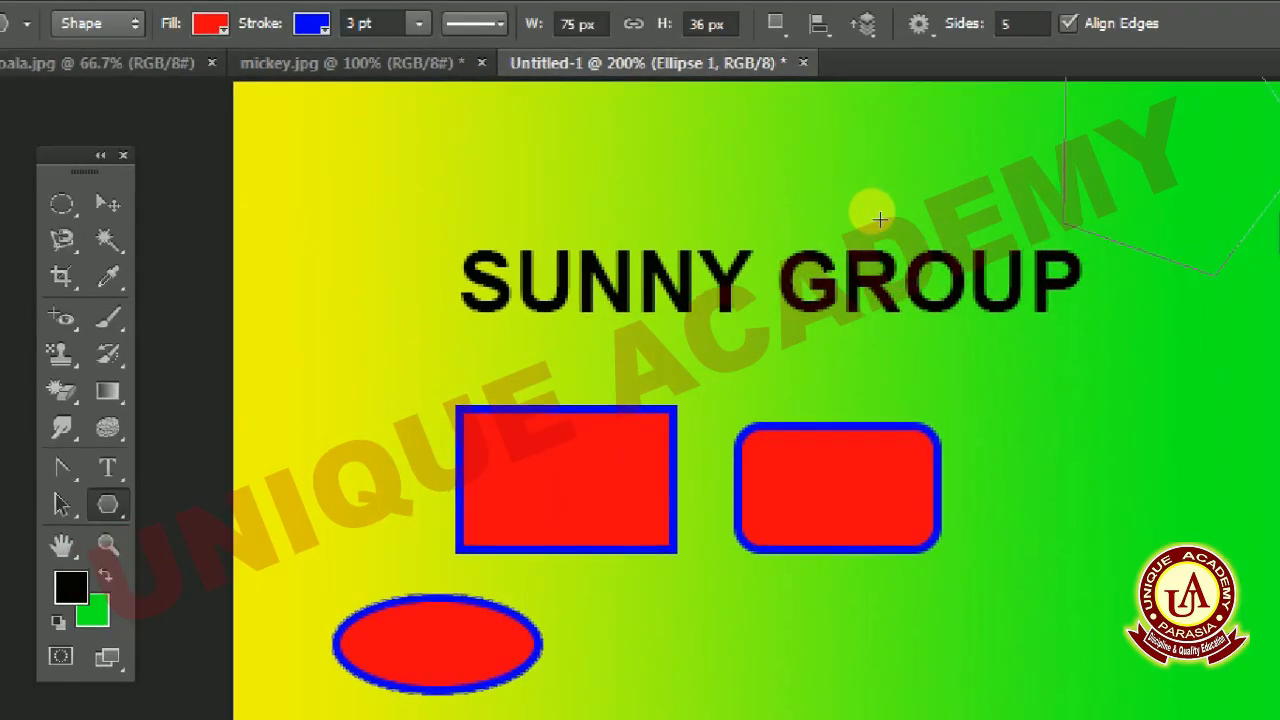
{"action": "mouse_move", "coordinate": [879, 219]}
{"action": "left_mouse_down"}
{"action": "mouse_move", "coordinate": [884, 194]}
{"action": "mouse_move", "coordinate": [815, 129]}
{"action": "left_mouse_up"}
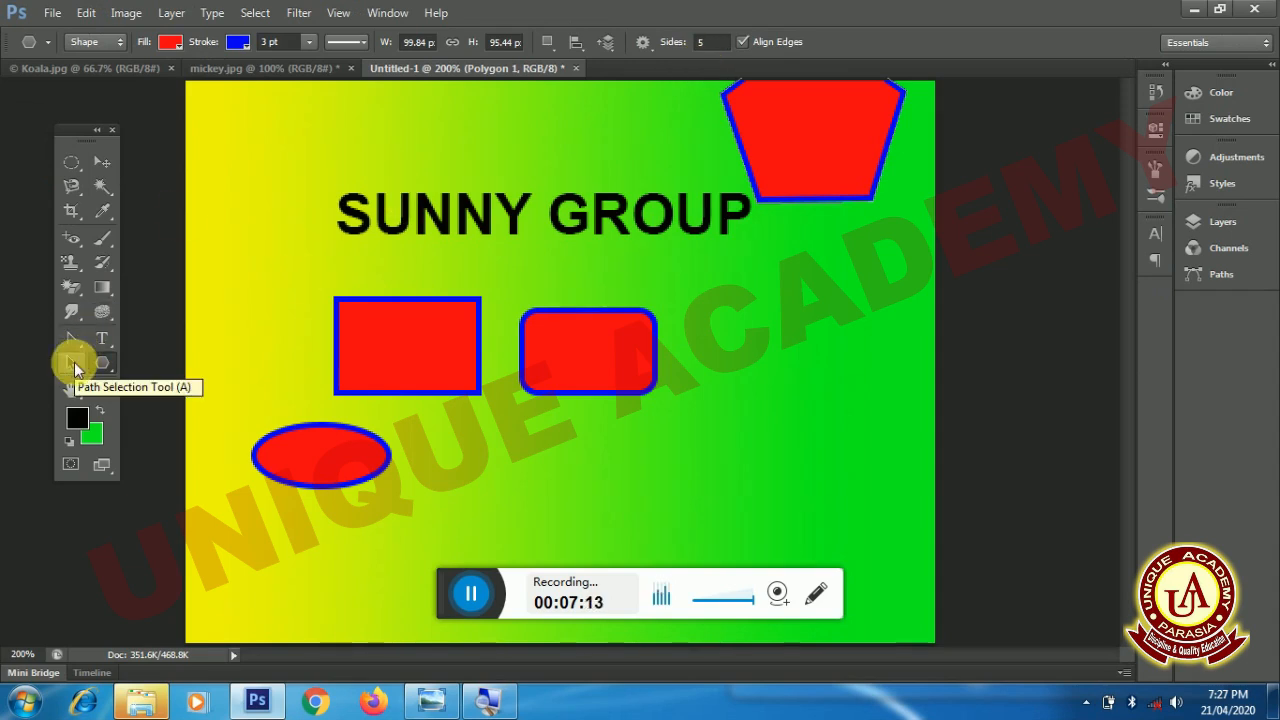
{"action": "left_click", "coordinate": [75, 366]}
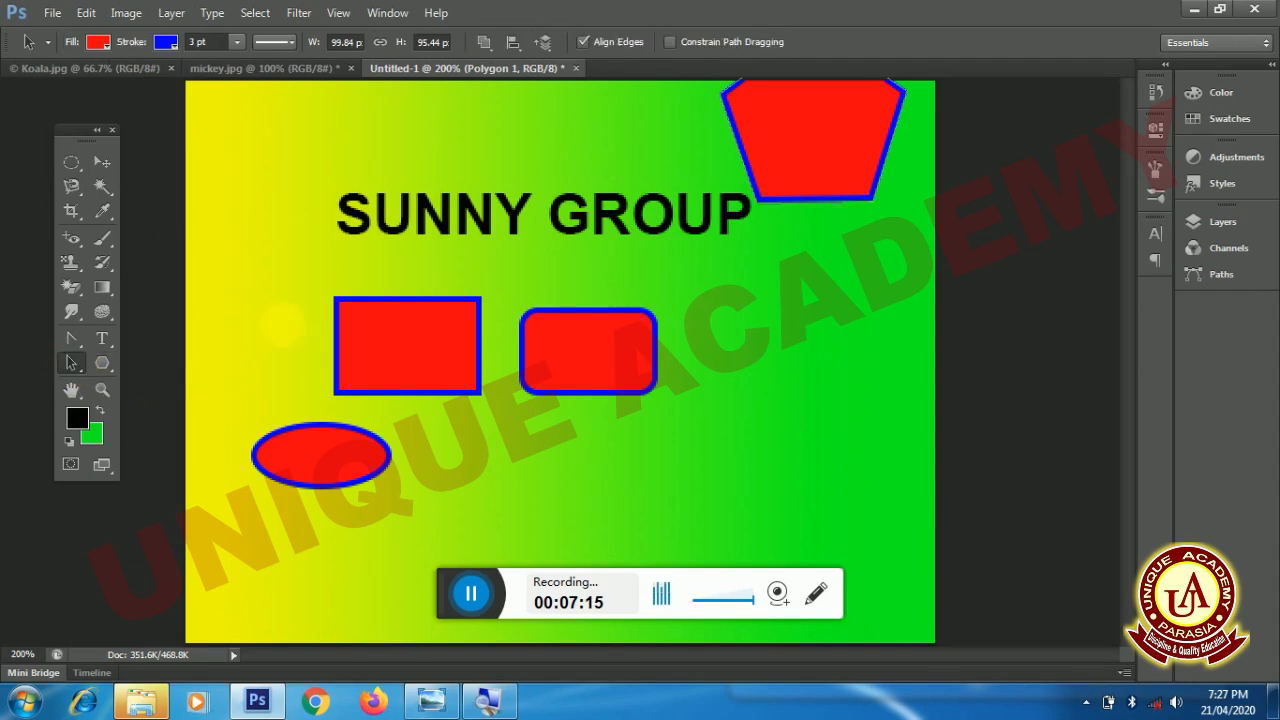
{"action": "left_click_drag", "start_coordinate": [804, 239], "coordinate": [777, 395]}
- Draw two horizontal 1 px lines, one about 90 px long below the rounded rectangle and a longer one underlining SUNNY GROUP
{"action": "left_click", "coordinate": [104, 363]}
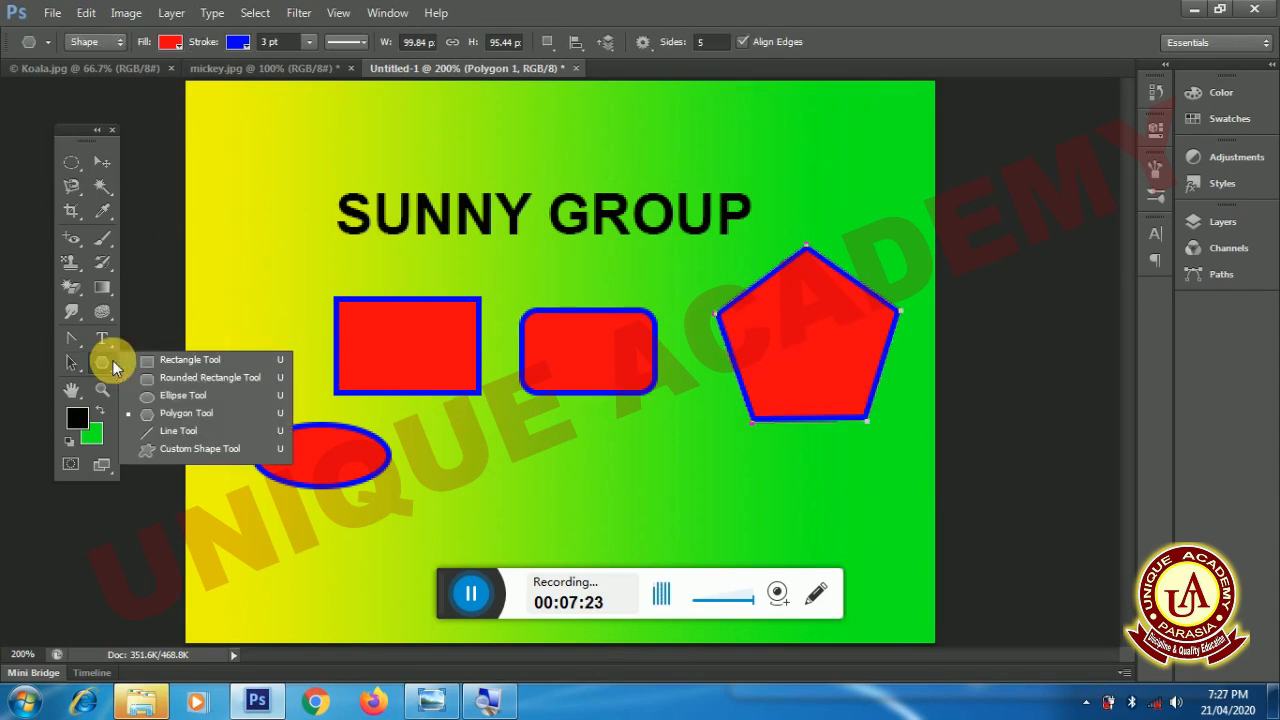
{"action": "left_click", "coordinate": [170, 431]}
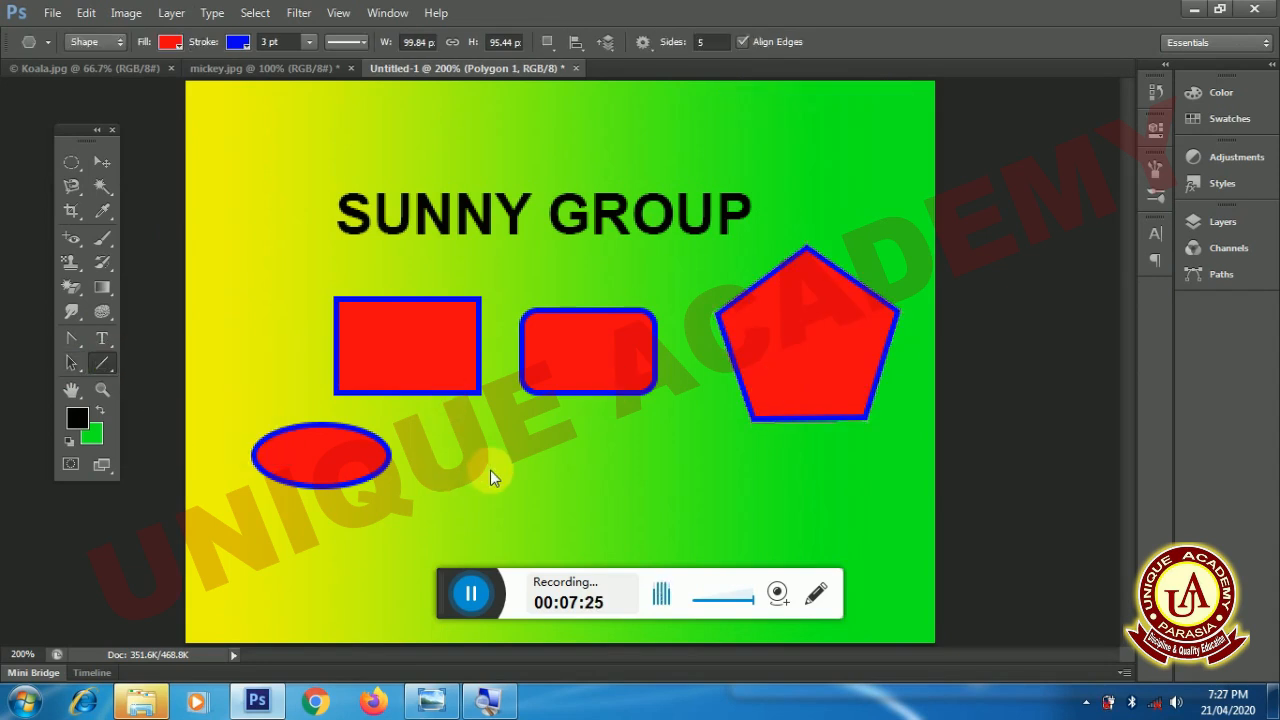
{"action": "left_click_drag", "start_coordinate": [486, 467], "coordinate": [664, 466]}
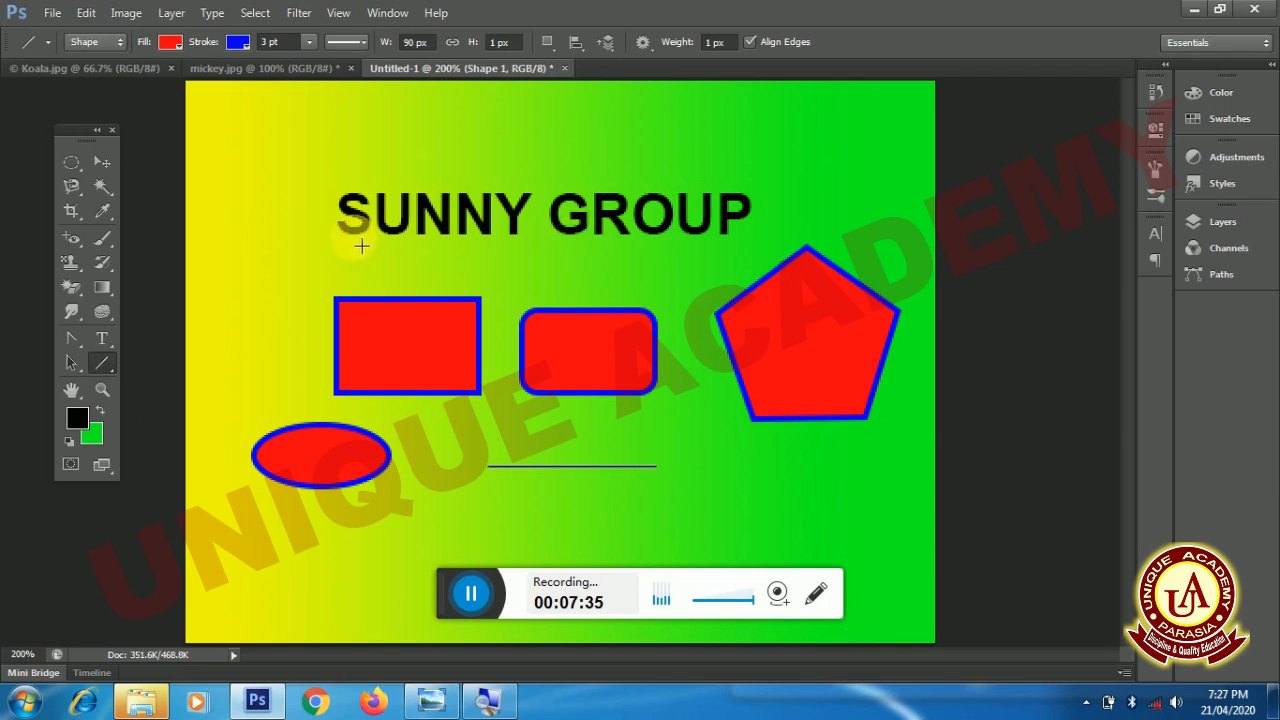
{"action": "left_click_drag", "start_coordinate": [350, 244], "coordinate": [739, 258]}
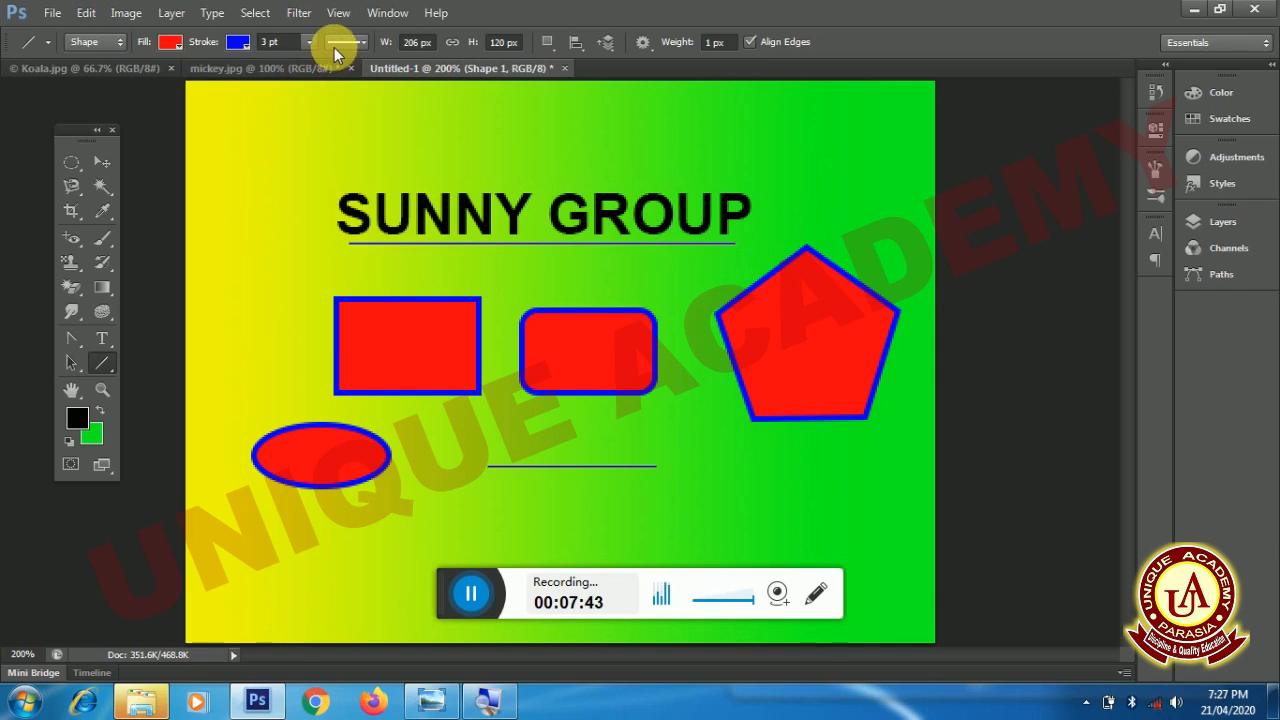
- Set the underline's stroke to the dashed style and its stroke width to 26.33 pt
{"action": "left_click", "coordinate": [337, 44]}
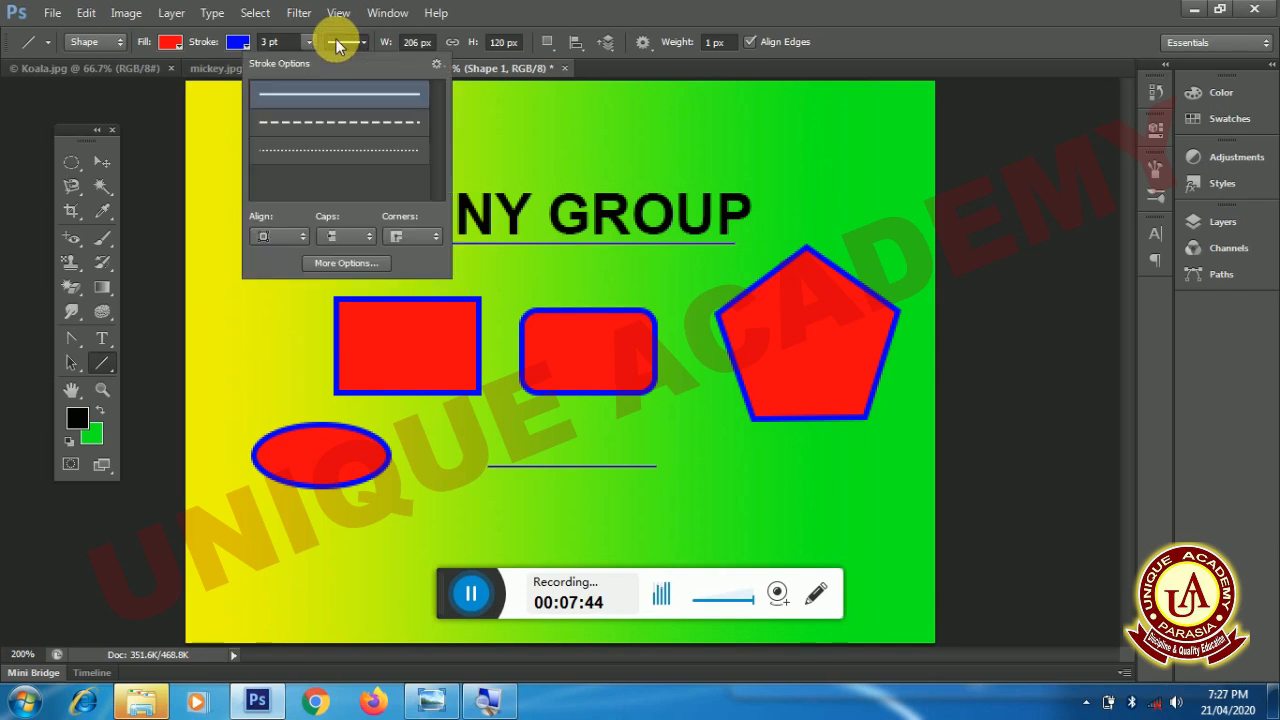
{"action": "left_click", "coordinate": [334, 122]}
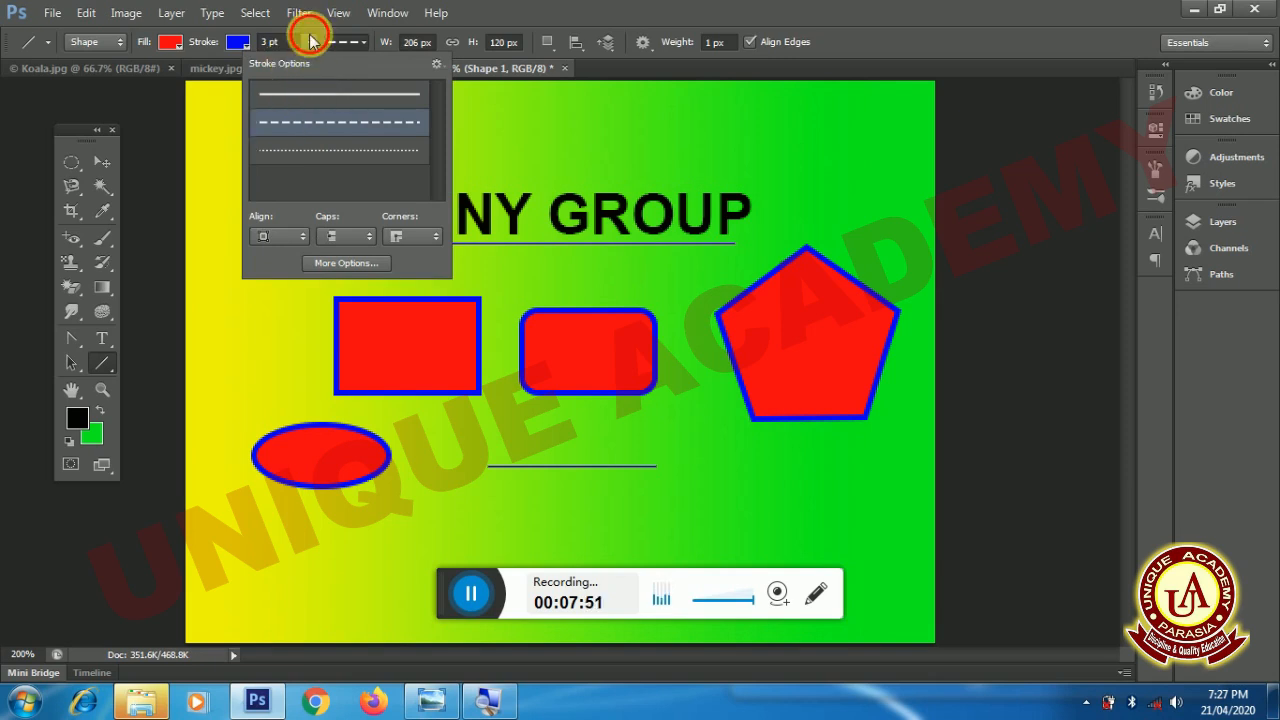
{"action": "left_click", "coordinate": [310, 38]}
{"action": "left_click_drag", "start_coordinate": [311, 64], "coordinate": [350, 67]}
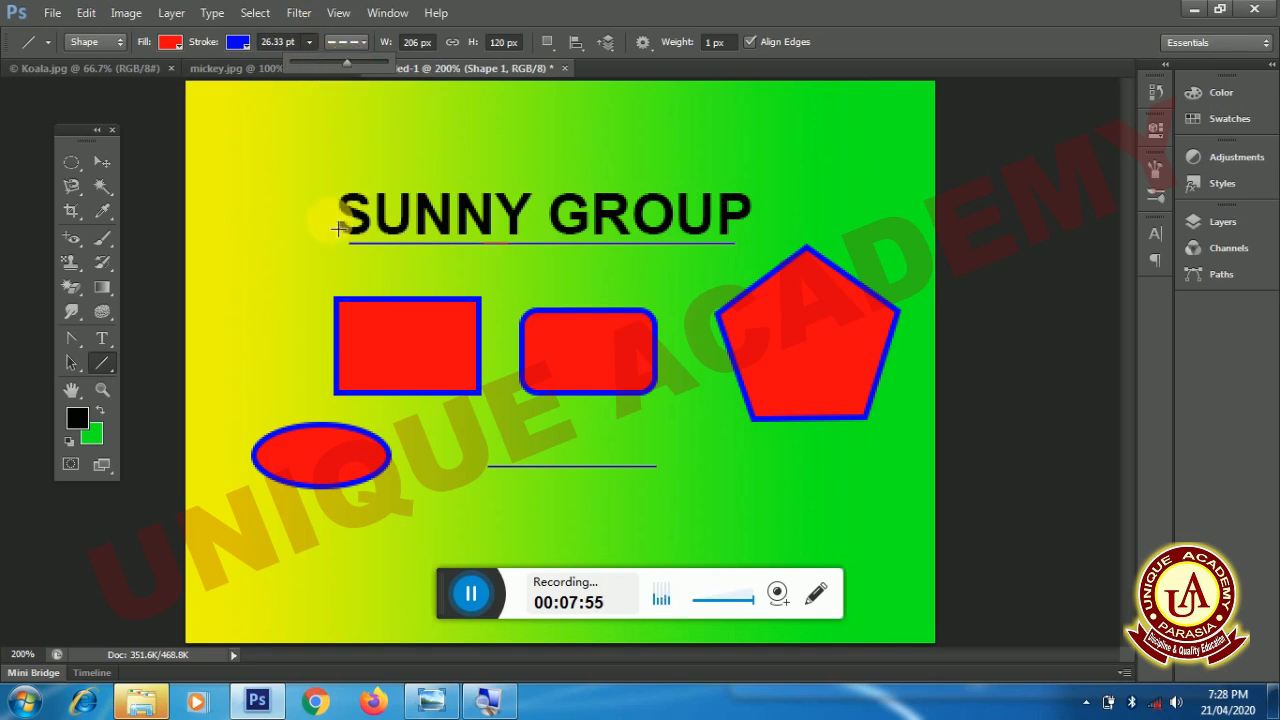
- Select the line under SUNNY GROUP, set its stroke width to 10 pt, and delete the line
{"action": "left_click", "coordinate": [73, 363]}
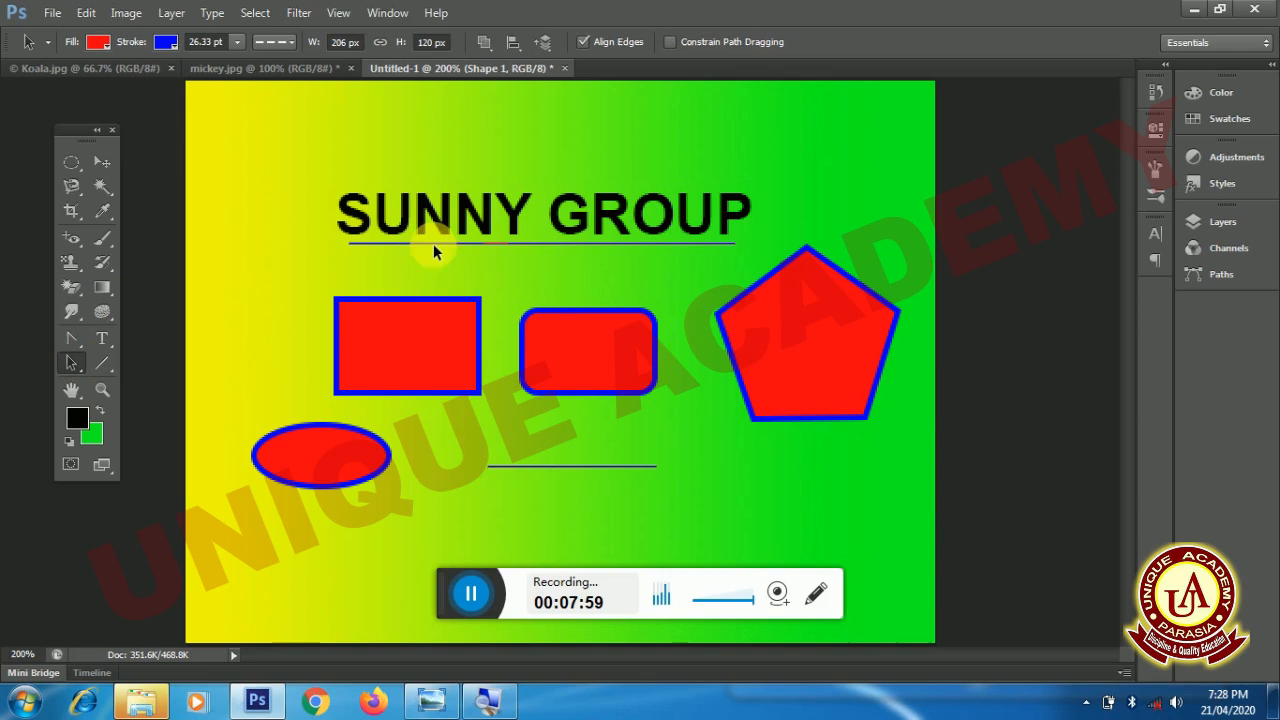
{"action": "left_click", "coordinate": [277, 42]}
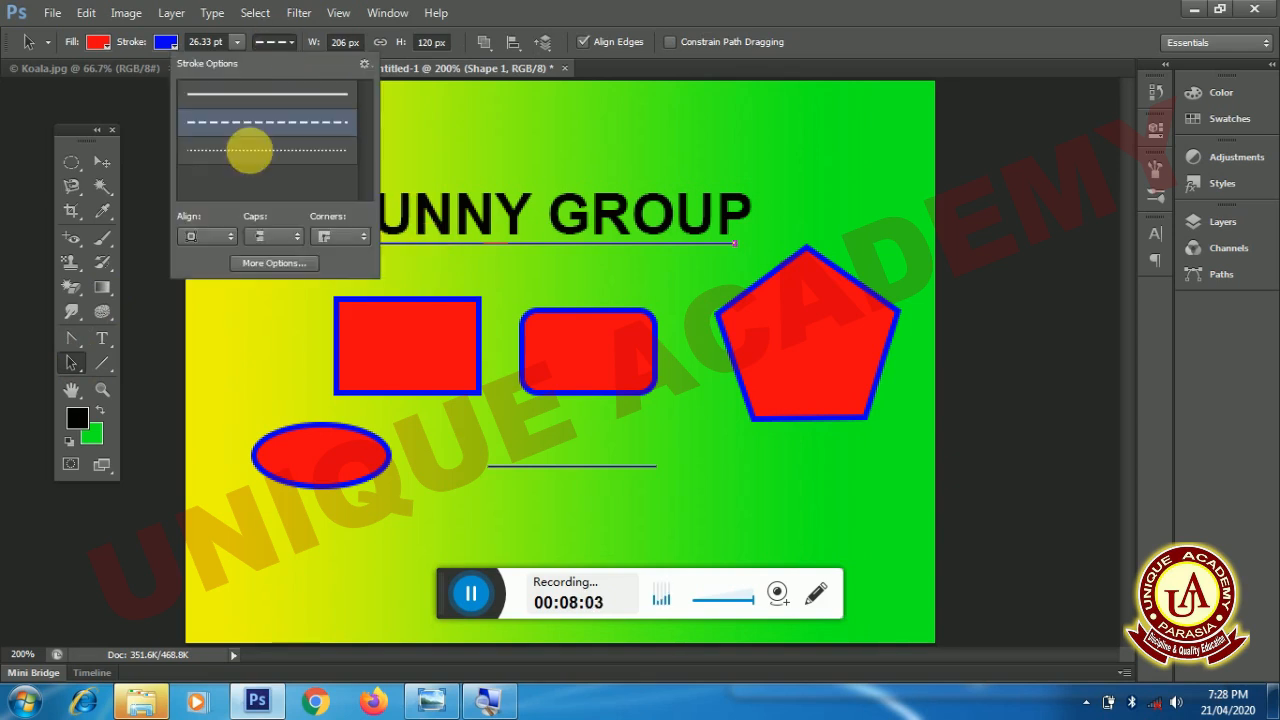
{"action": "left_click", "coordinate": [205, 41]}
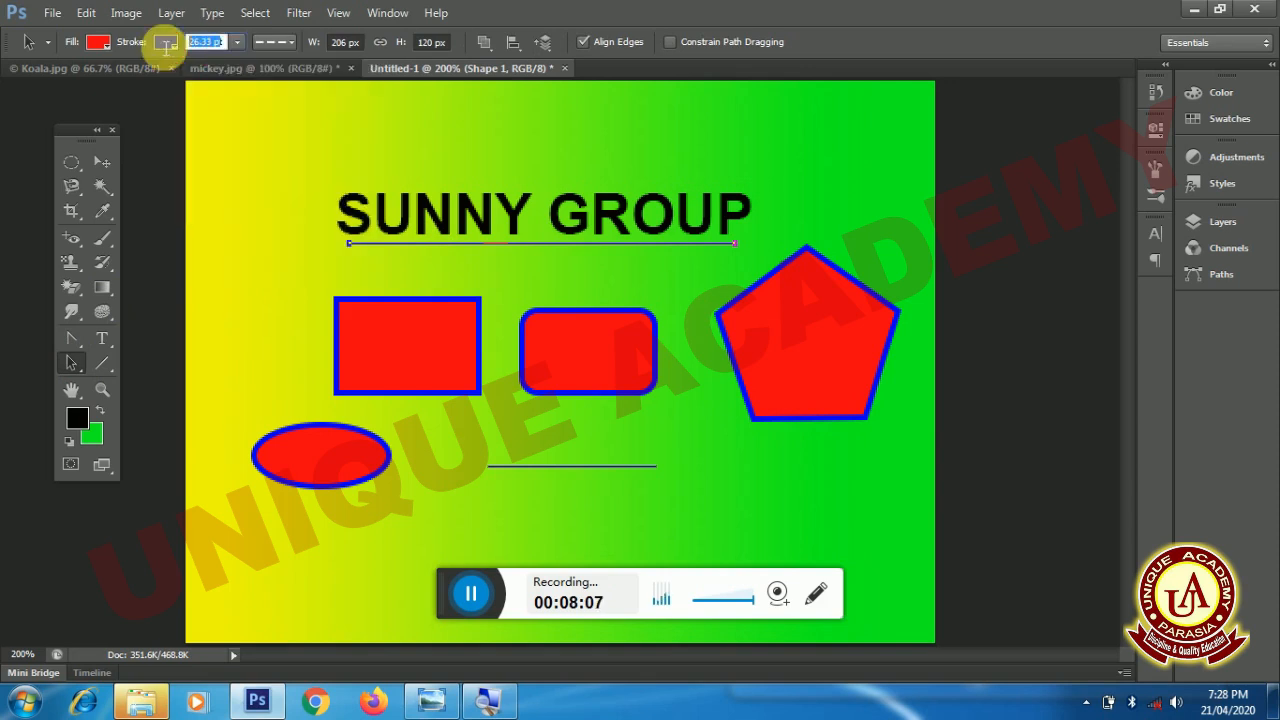
{"action": "type", "text": "10"}
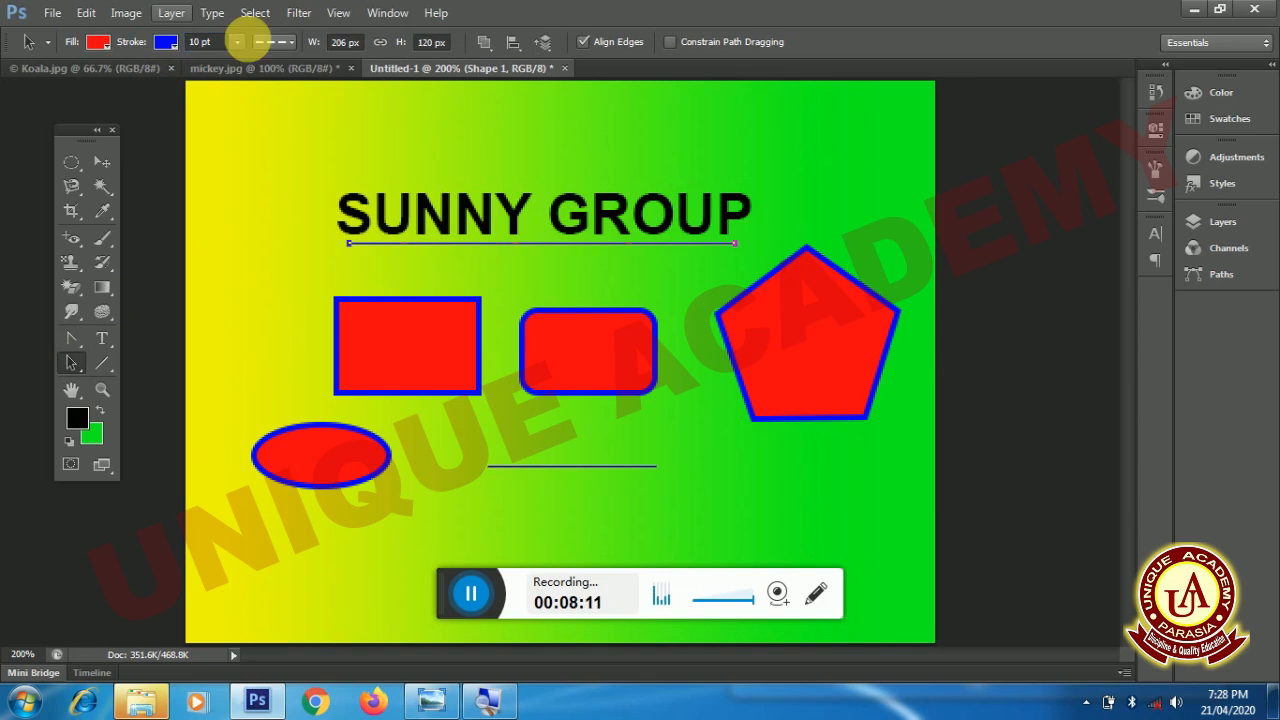
{"action": "left_click", "coordinate": [401, 243]}
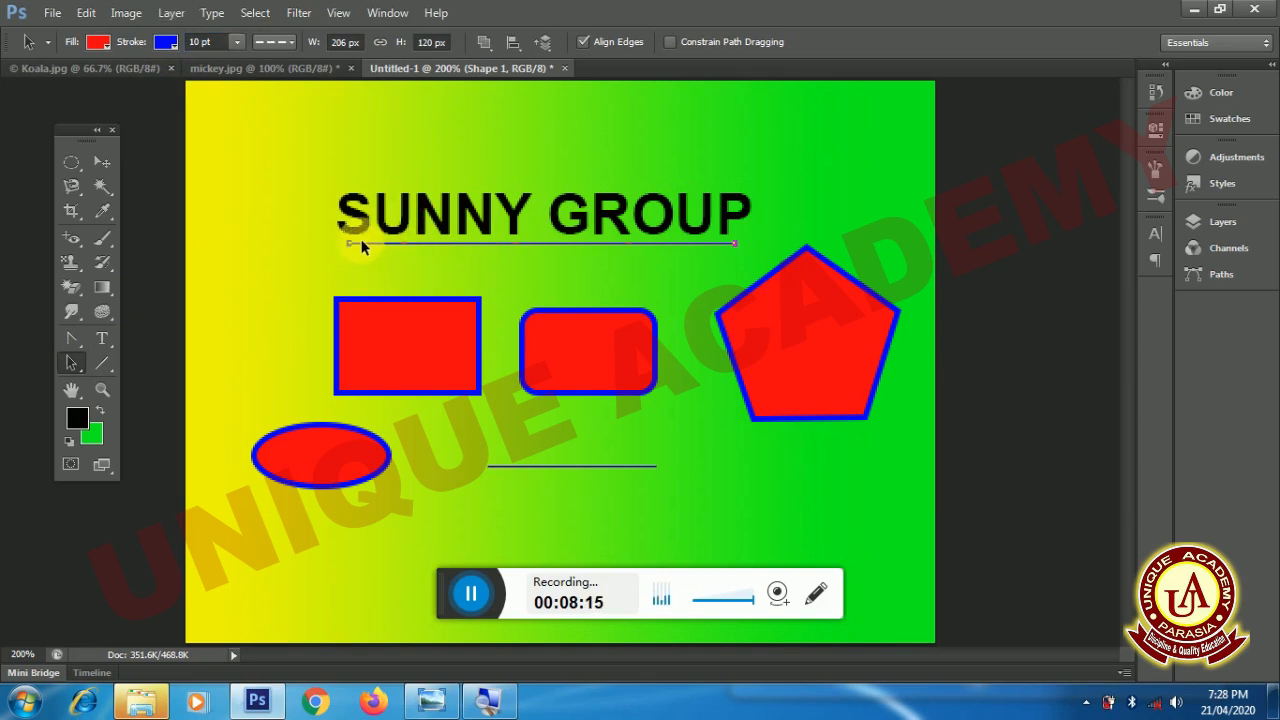
{"action": "key", "text": "Delete"}
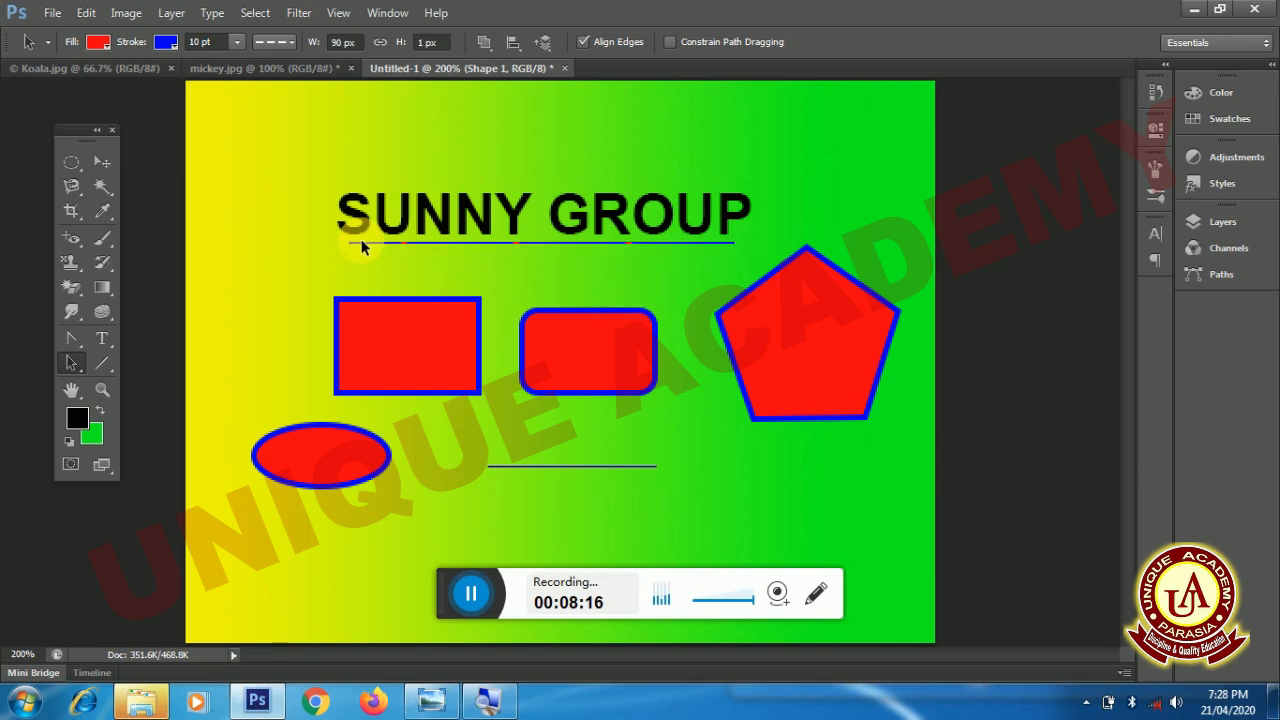
{"action": "left_click", "coordinate": [106, 366]}
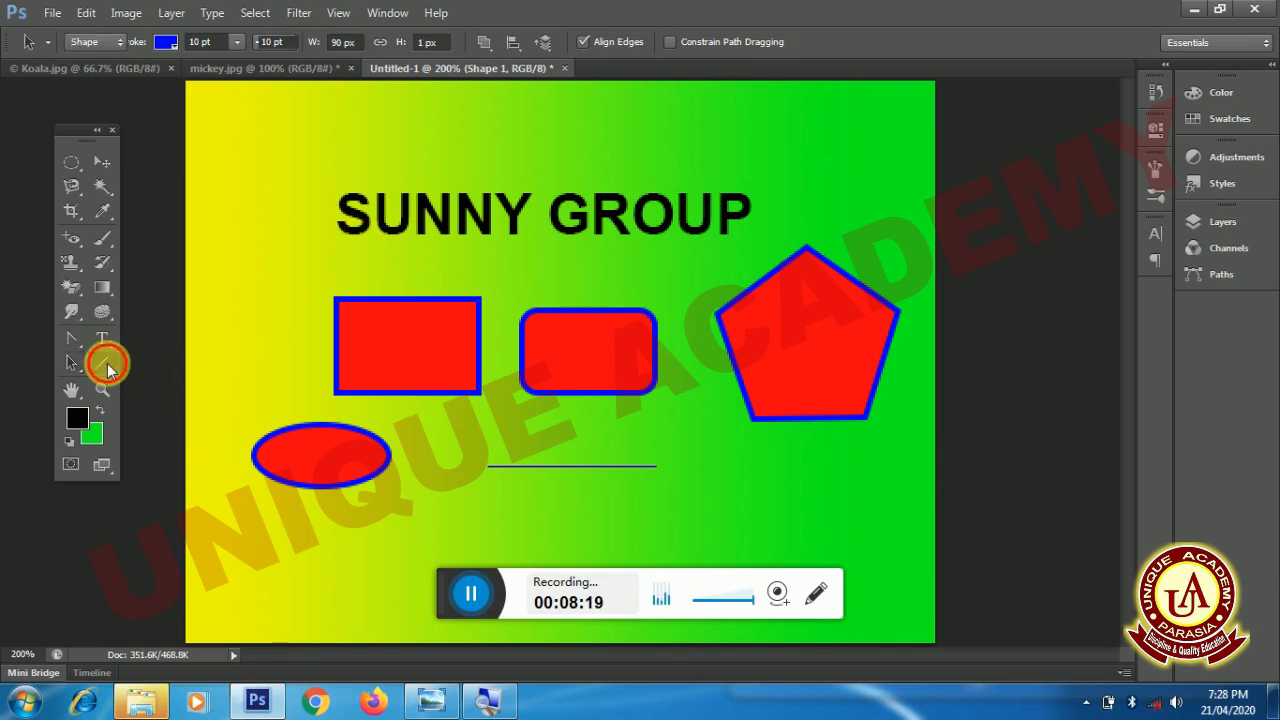
{"action": "right_click", "coordinate": [108, 369]}
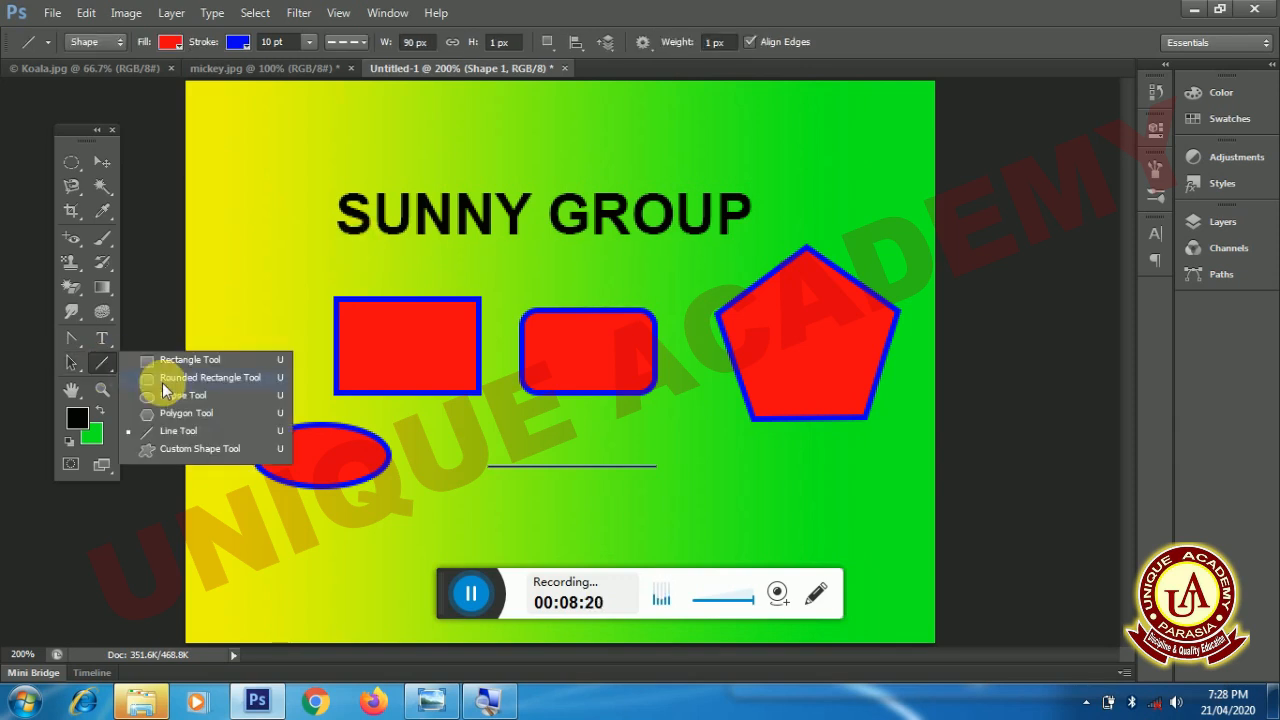
{"action": "left_click", "coordinate": [185, 448]}
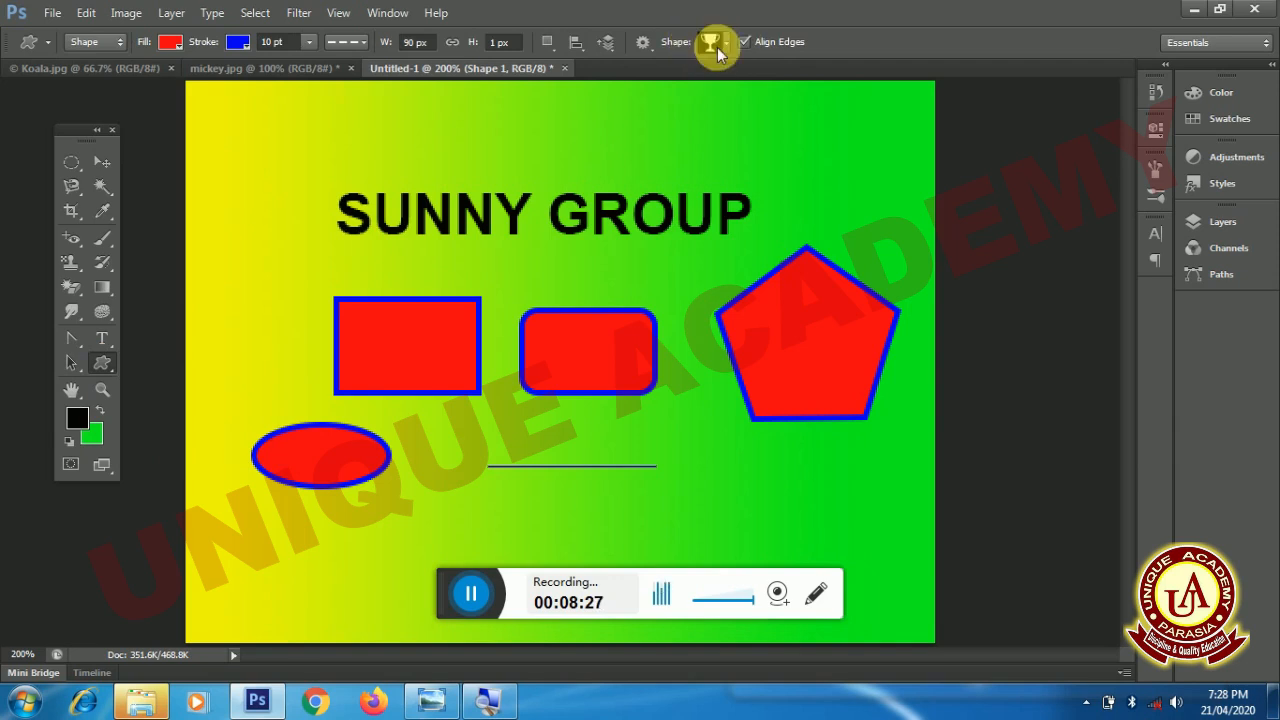
{"action": "left_click", "coordinate": [108, 366]}
{"action": "left_click_drag", "start_coordinate": [108, 366], "coordinate": [146, 358]}
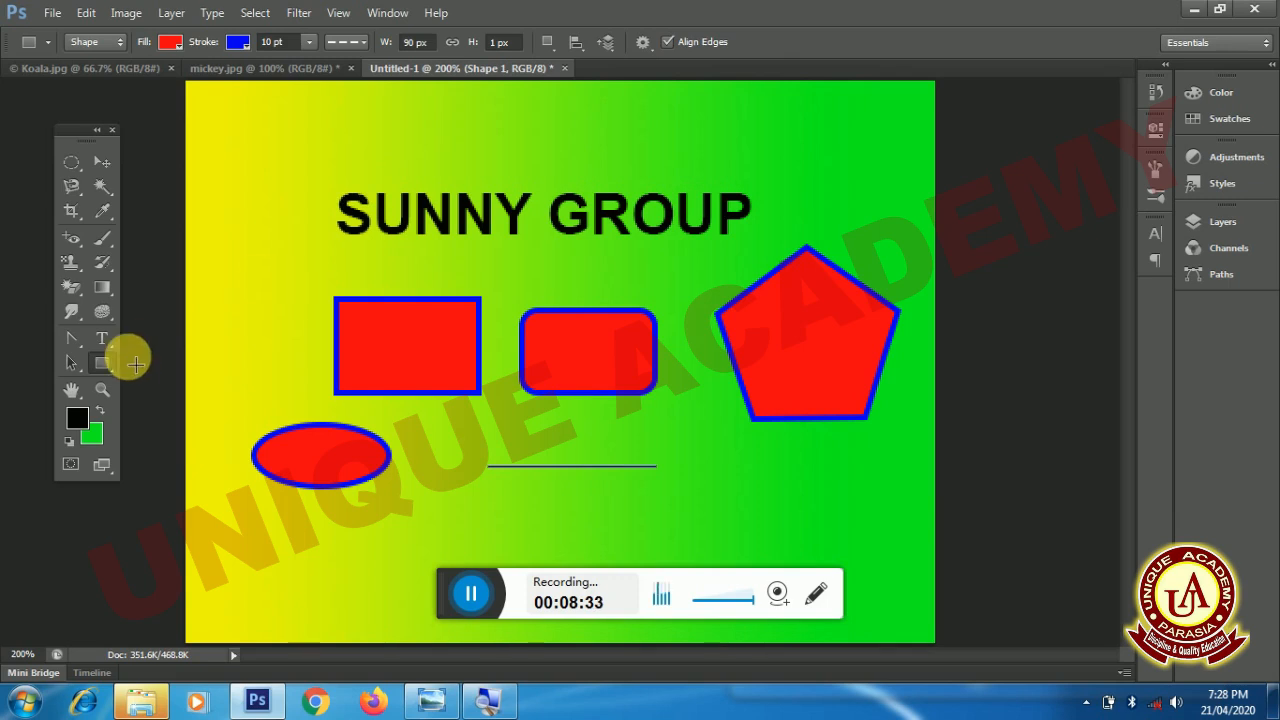
- Choose the open five-pointed crown as the shape for the Custom Shape Tool
{"action": "left_click", "coordinate": [108, 366]}
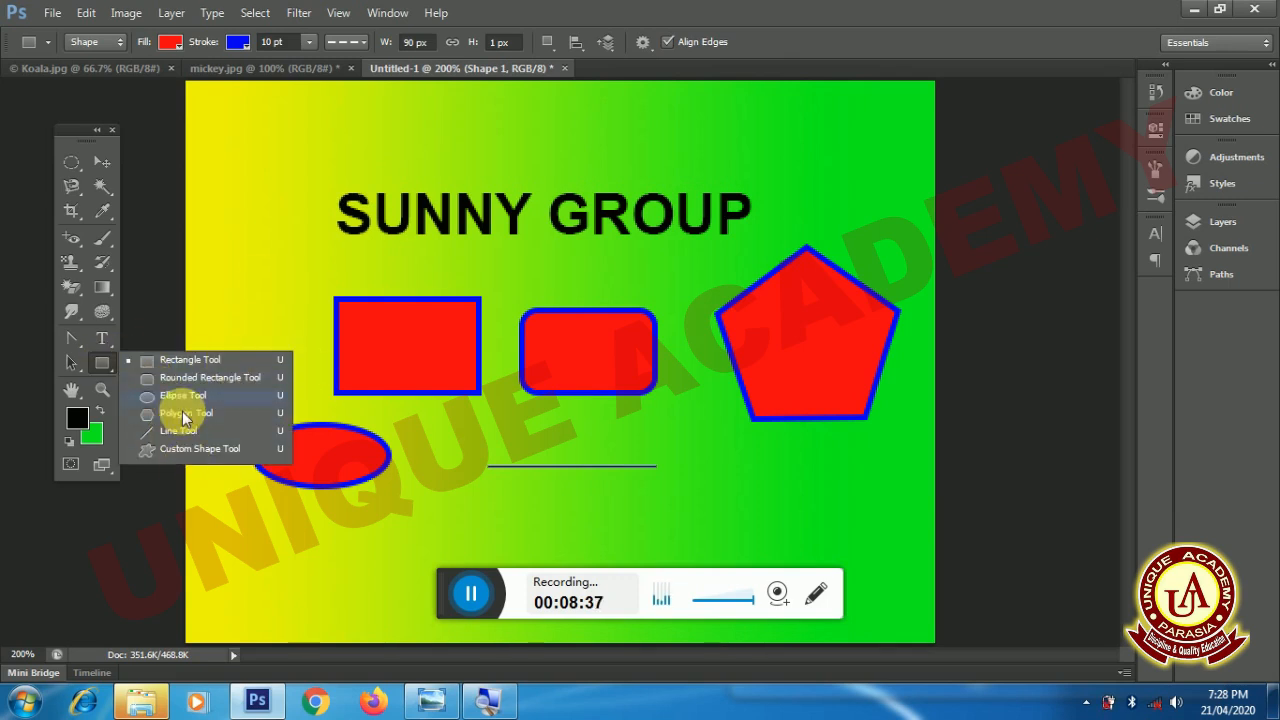
{"action": "left_click", "coordinate": [185, 455]}
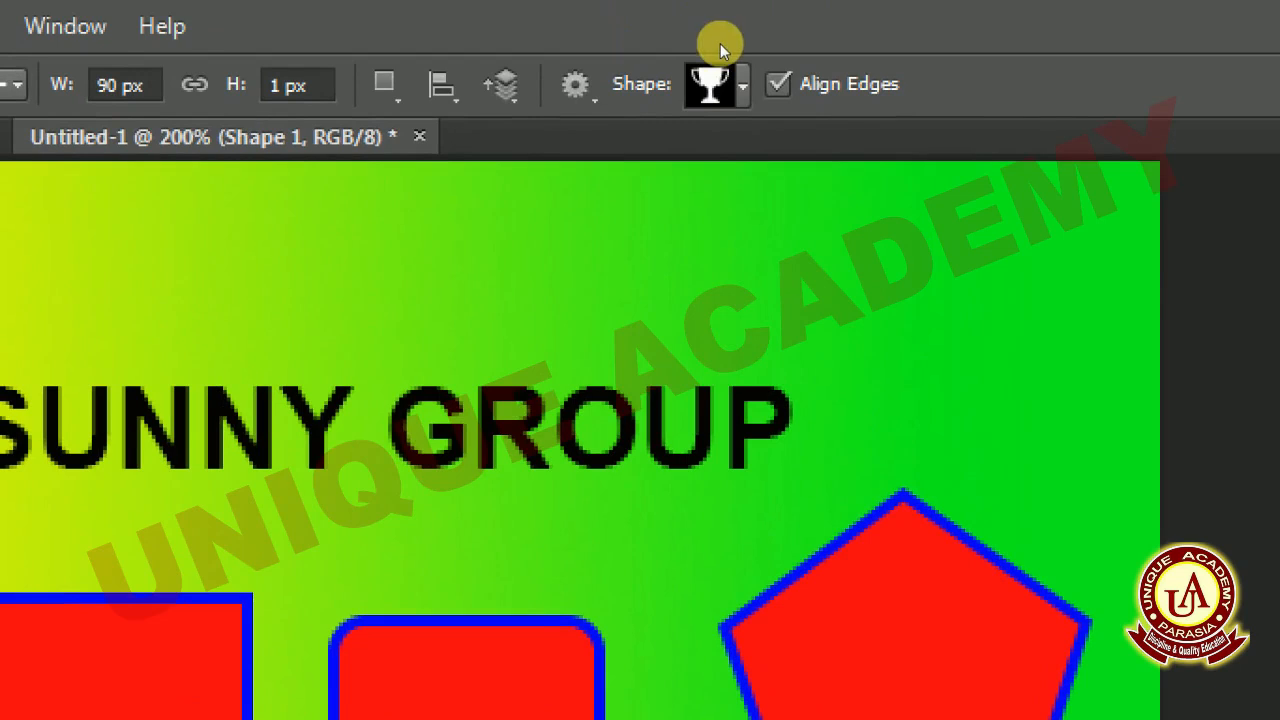
{"action": "left_click", "coordinate": [722, 80]}
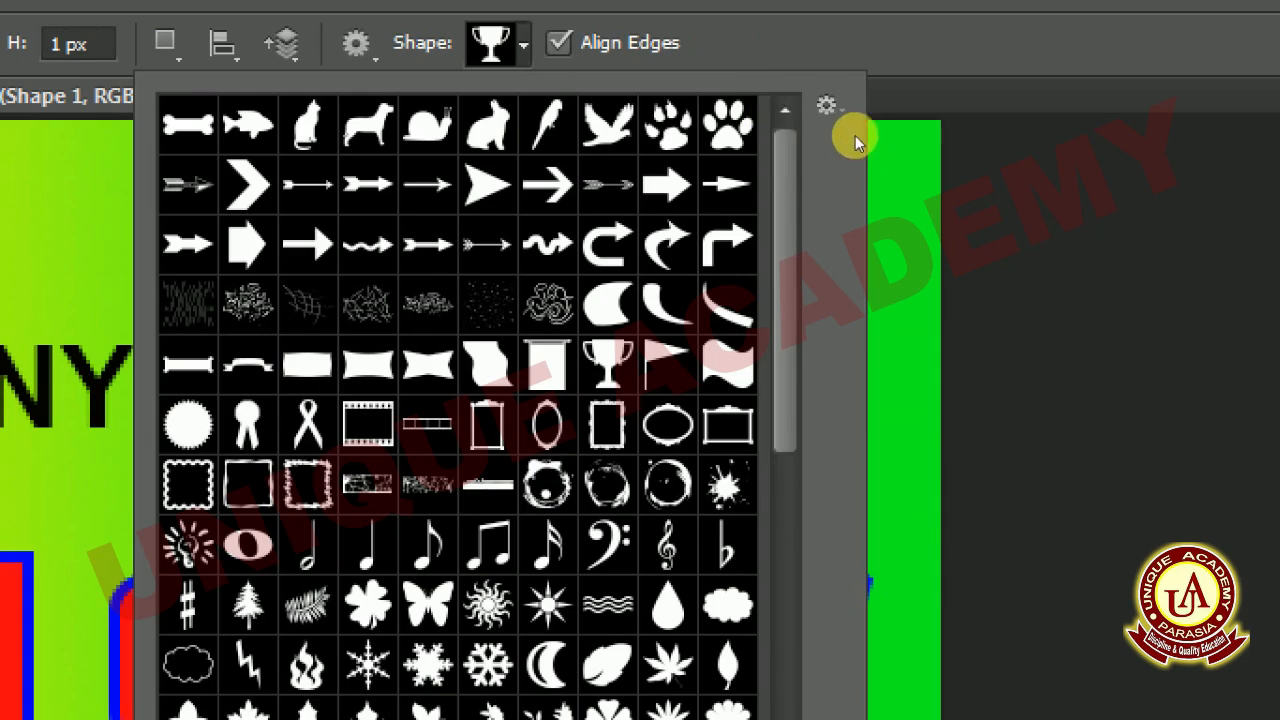
{"action": "scroll", "coordinate": [857, 135], "scroll_direction": "down", "scroll_amount": 6}
{"action": "scroll", "coordinate": [866, 220], "scroll_direction": "down", "scroll_amount": 2}
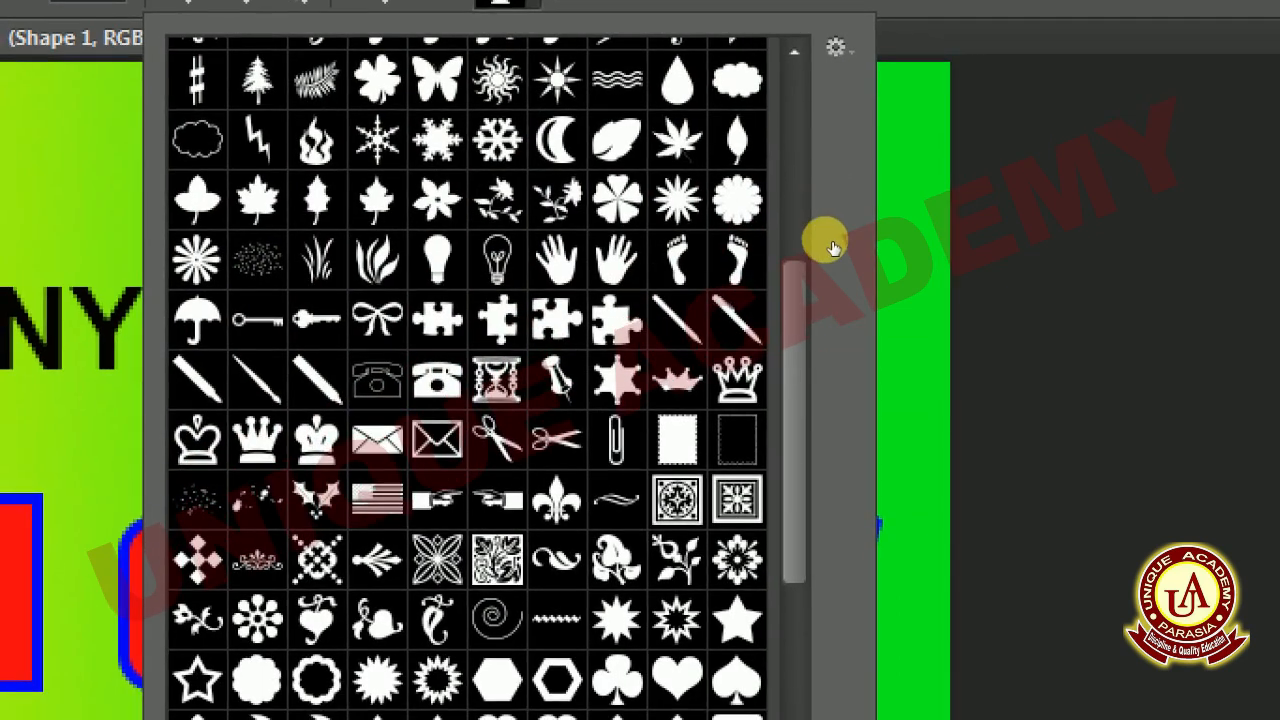
{"action": "left_click", "coordinate": [737, 380]}
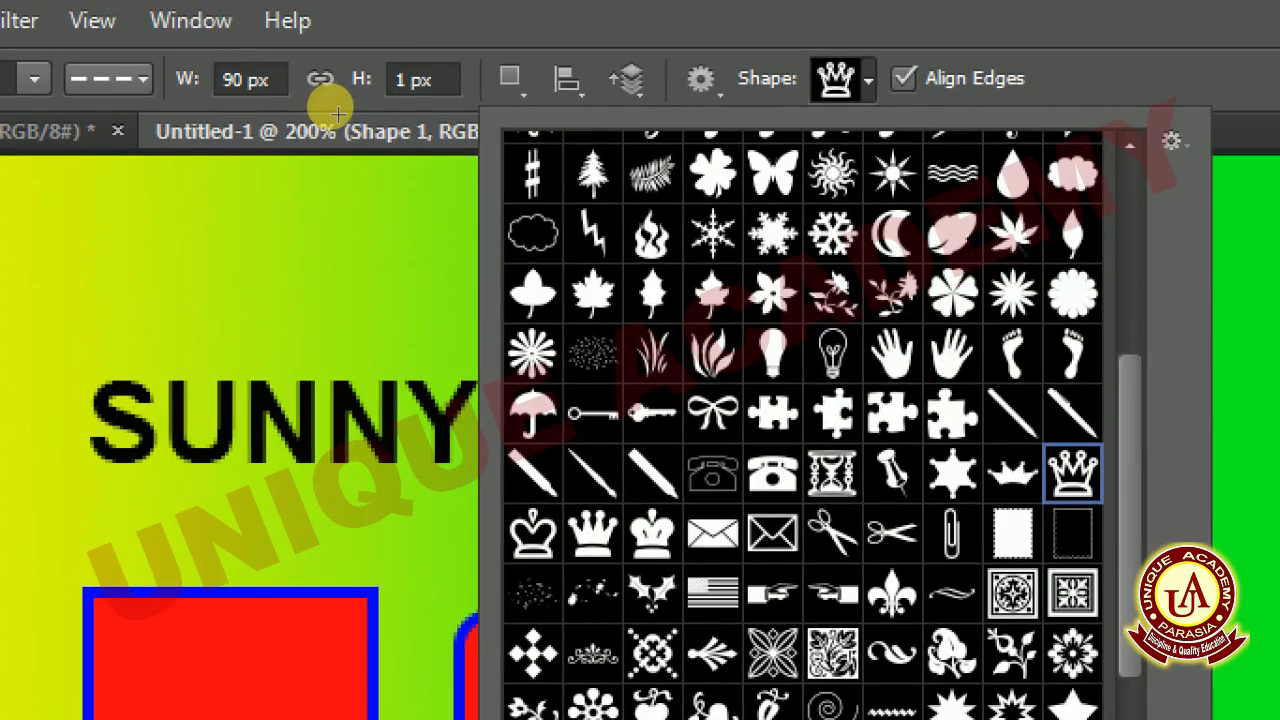
- Draw a crown about 40 by 43 px above the start of SUNNY GROUP, reposition it slightly, and select its path
{"action": "left_click_drag", "start_coordinate": [331, 103], "coordinate": [404, 184]}
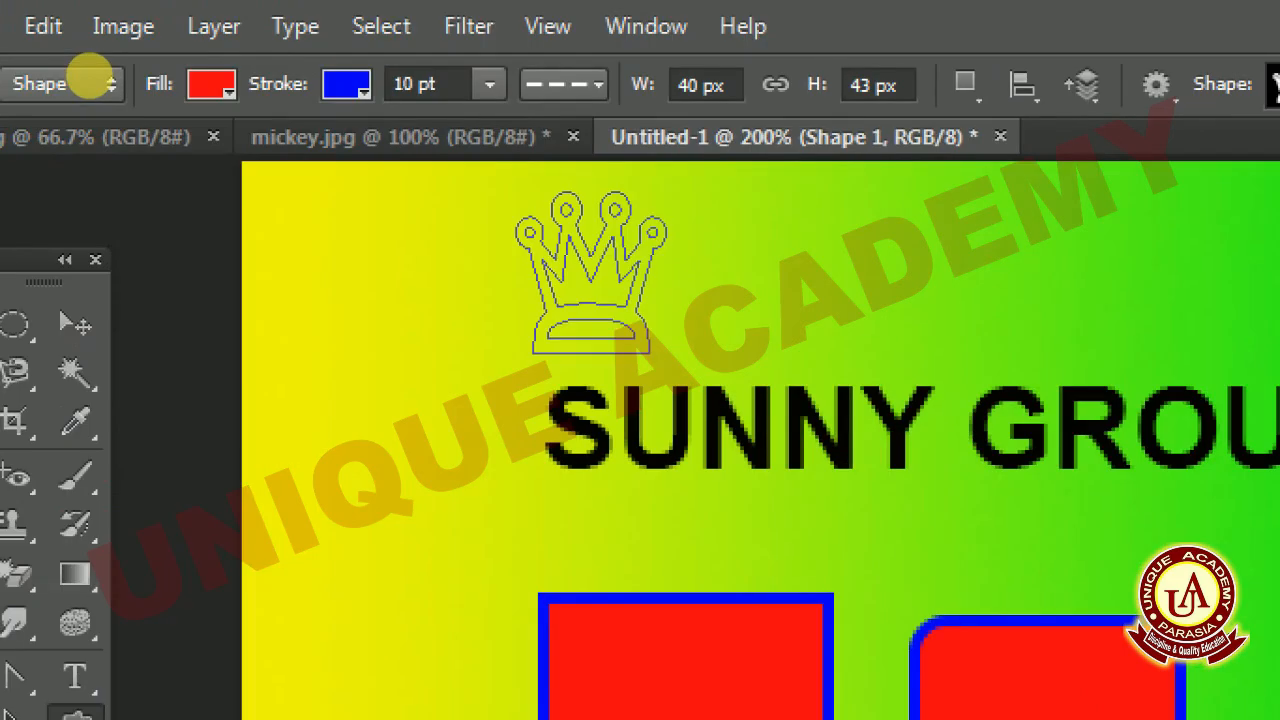
{"action": "key", "text": "v"}
{"action": "mouse_move", "coordinate": [366, 149]}
{"action": "left_mouse_down"}
{"action": "mouse_move", "coordinate": [345, 165]}
{"action": "mouse_move", "coordinate": [357, 155]}
{"action": "left_mouse_up"}
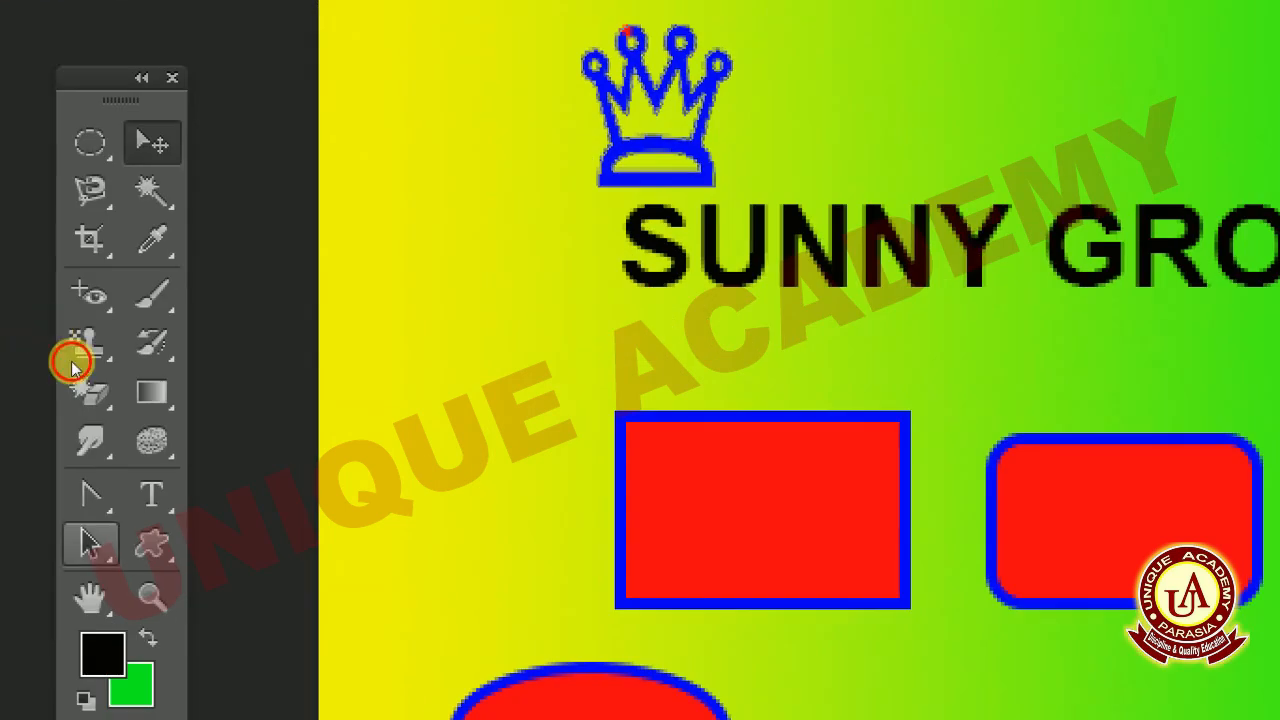
{"action": "left_click", "coordinate": [90, 543]}
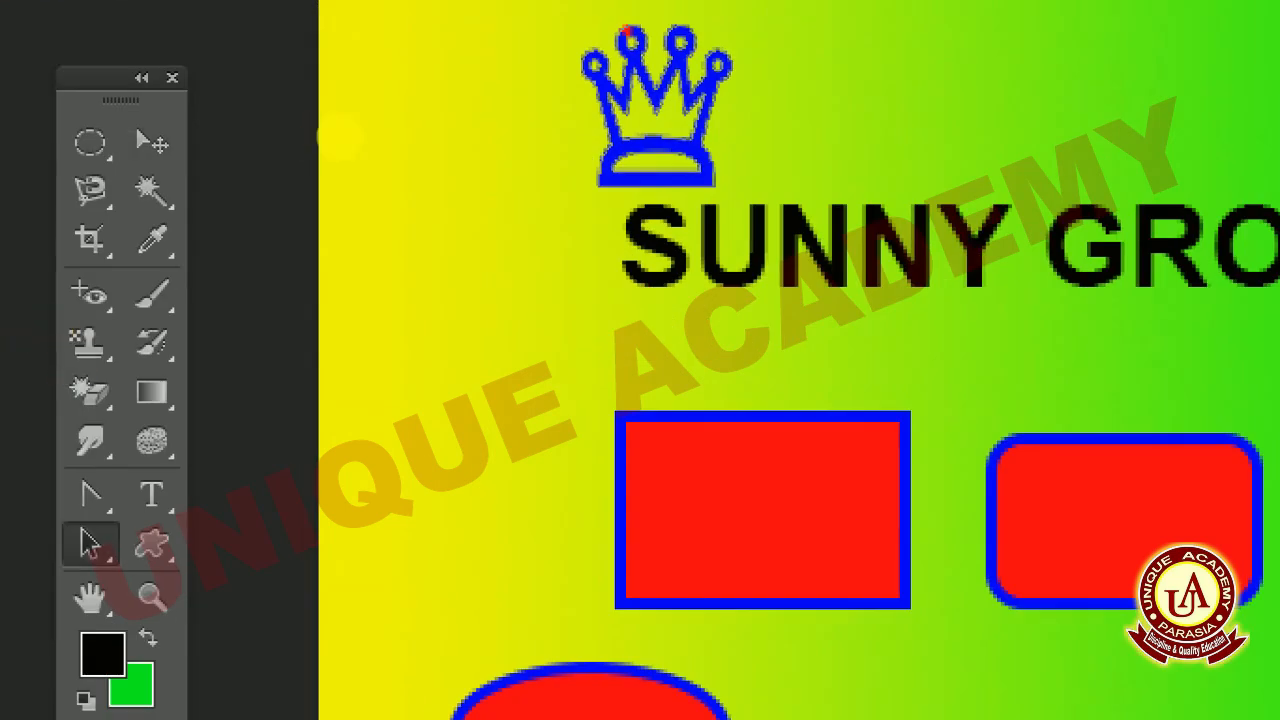
{"action": "left_click", "coordinate": [352, 150]}
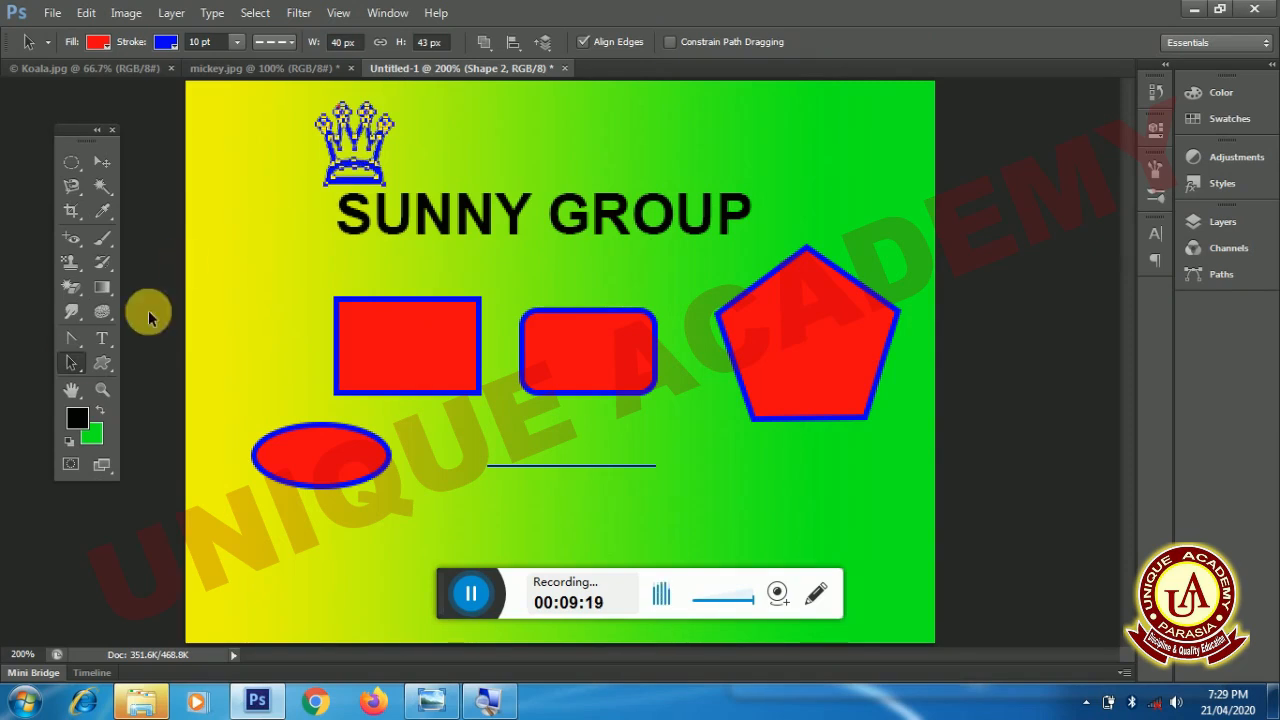
- Choose the bullseye custom shape and draw it about 44 px wide above the end of SUNNY GROUP
{"action": "left_click", "coordinate": [101, 362]}
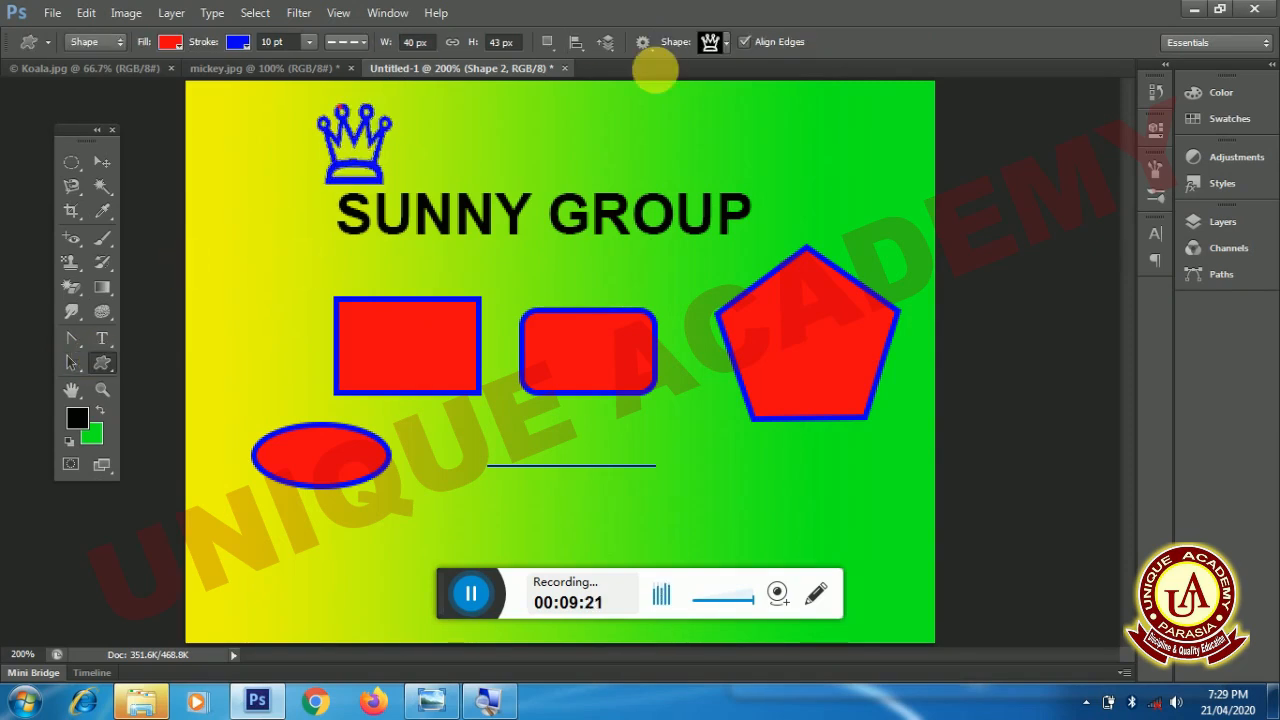
{"action": "left_click", "coordinate": [726, 42]}
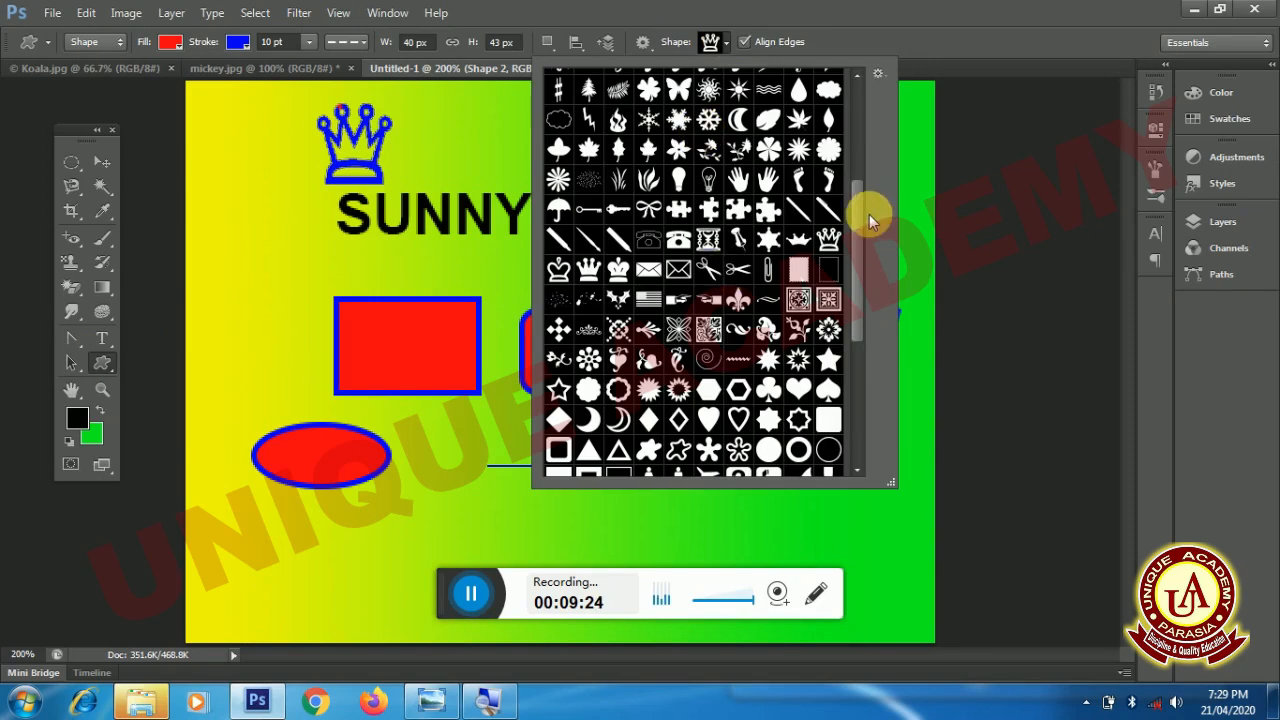
{"action": "left_click_drag", "start_coordinate": [863, 226], "coordinate": [870, 354]}
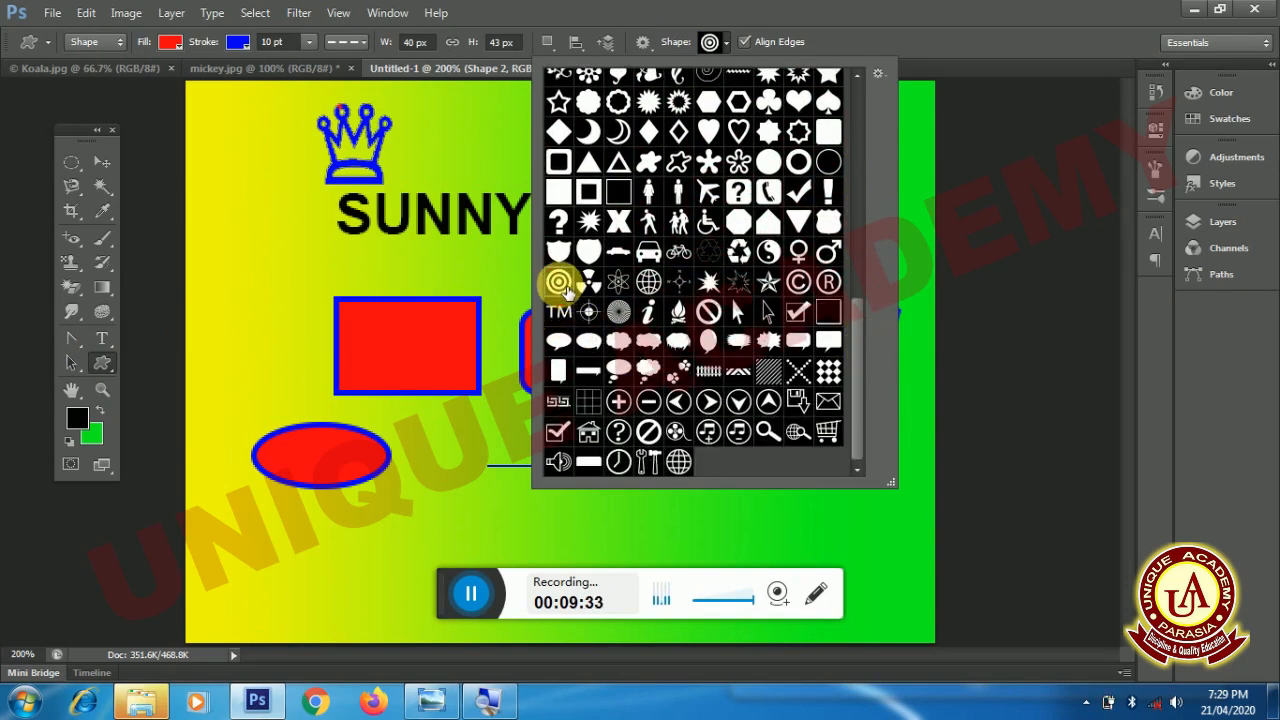
{"action": "double_click", "coordinate": [565, 288]}
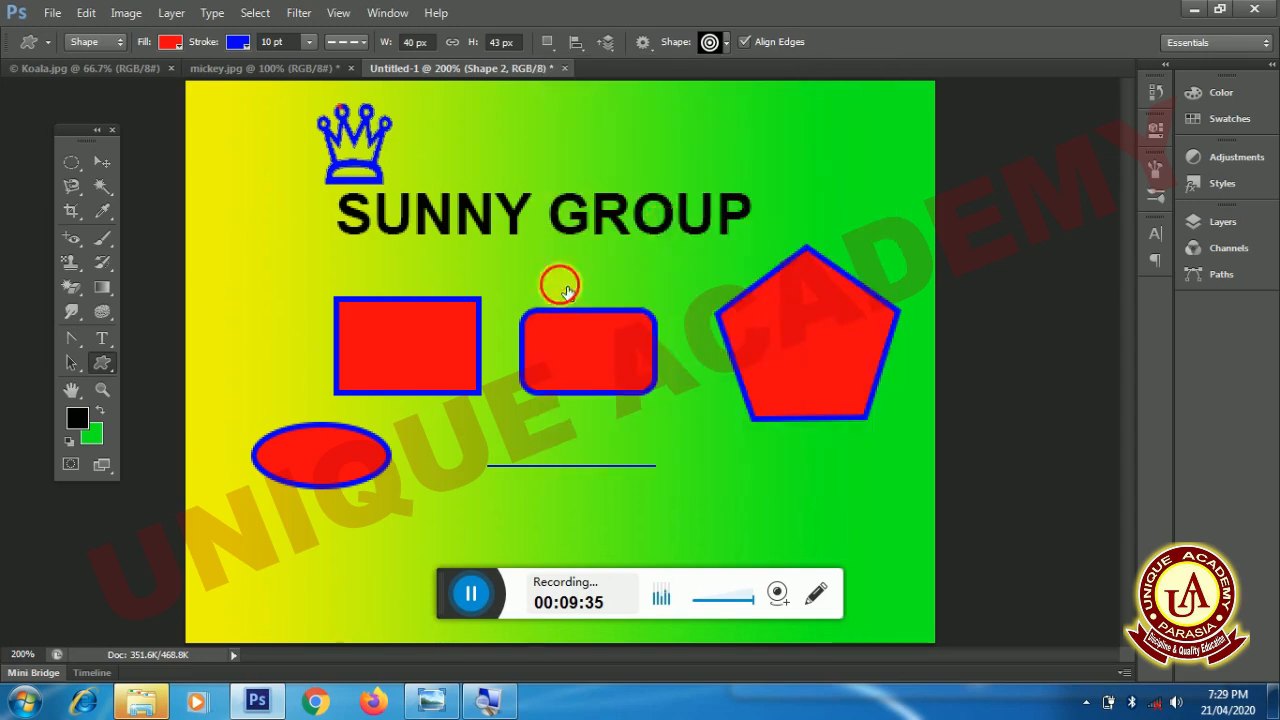
{"action": "left_click_drag", "start_coordinate": [670, 110], "coordinate": [757, 195]}
{"action": "left_click_drag", "start_coordinate": [757, 194], "coordinate": [757, 193]}
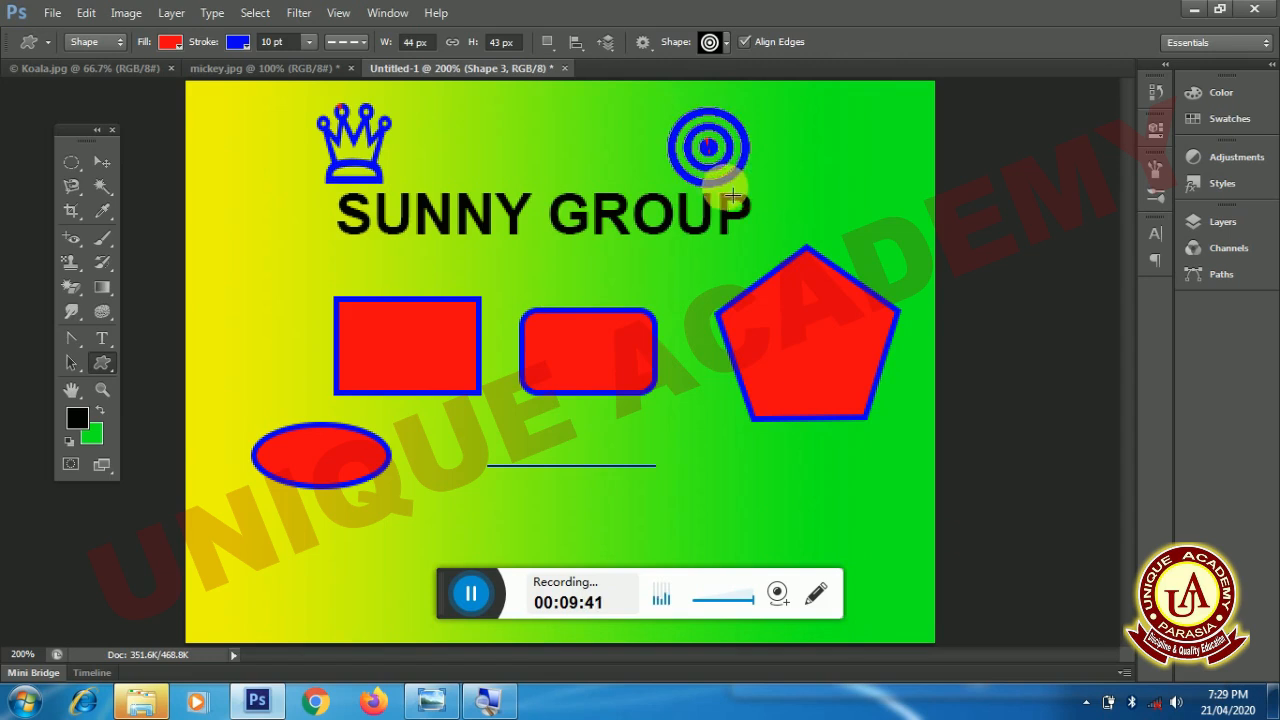
- Examine the SUNNY GROUP text and the red rectangles with the Zoom tool at magnifications from 300% to 600%
{"action": "left_click", "coordinate": [102, 392]}
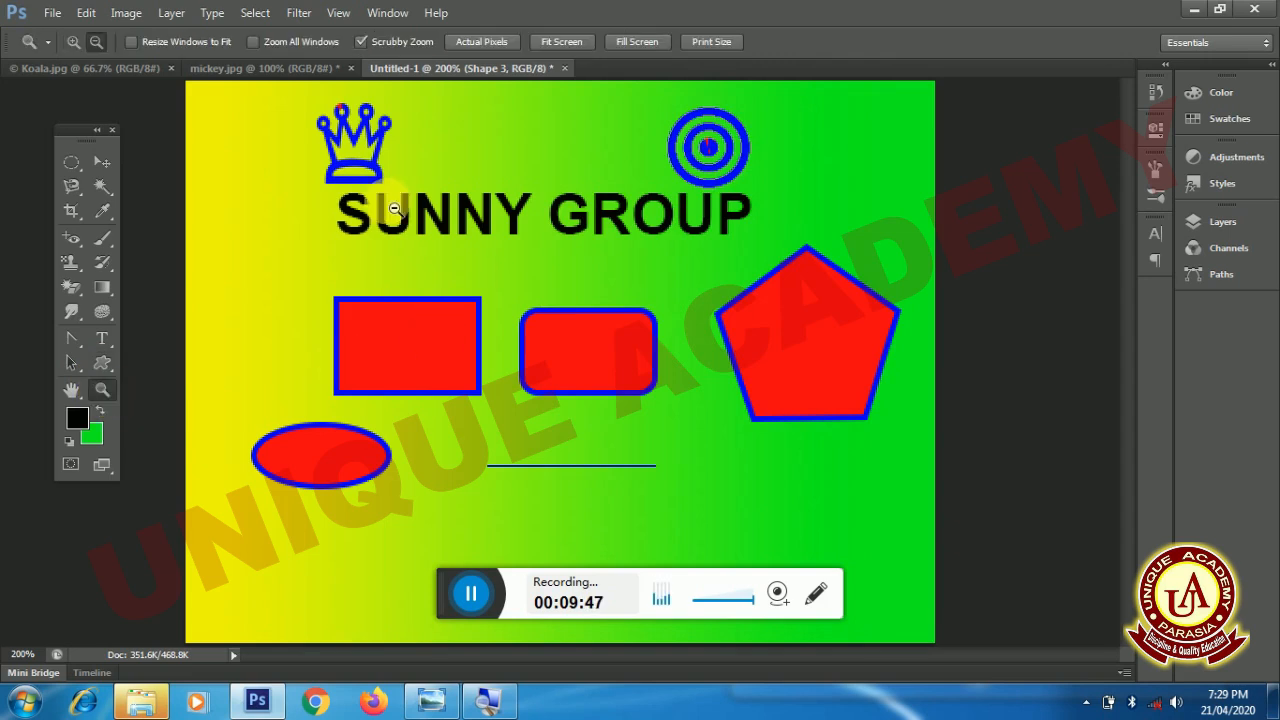
{"action": "left_click", "coordinate": [70, 42]}
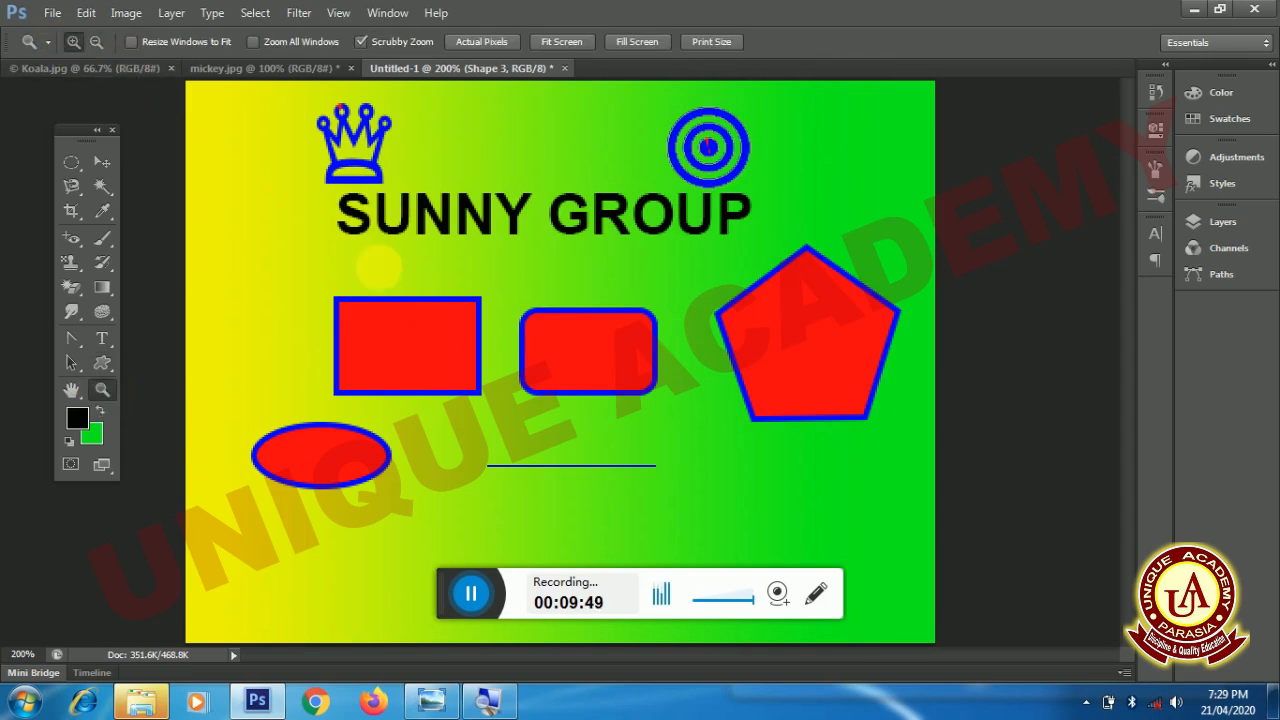
{"action": "left_click", "coordinate": [414, 285]}
{"action": "left_click", "coordinate": [410, 280]}
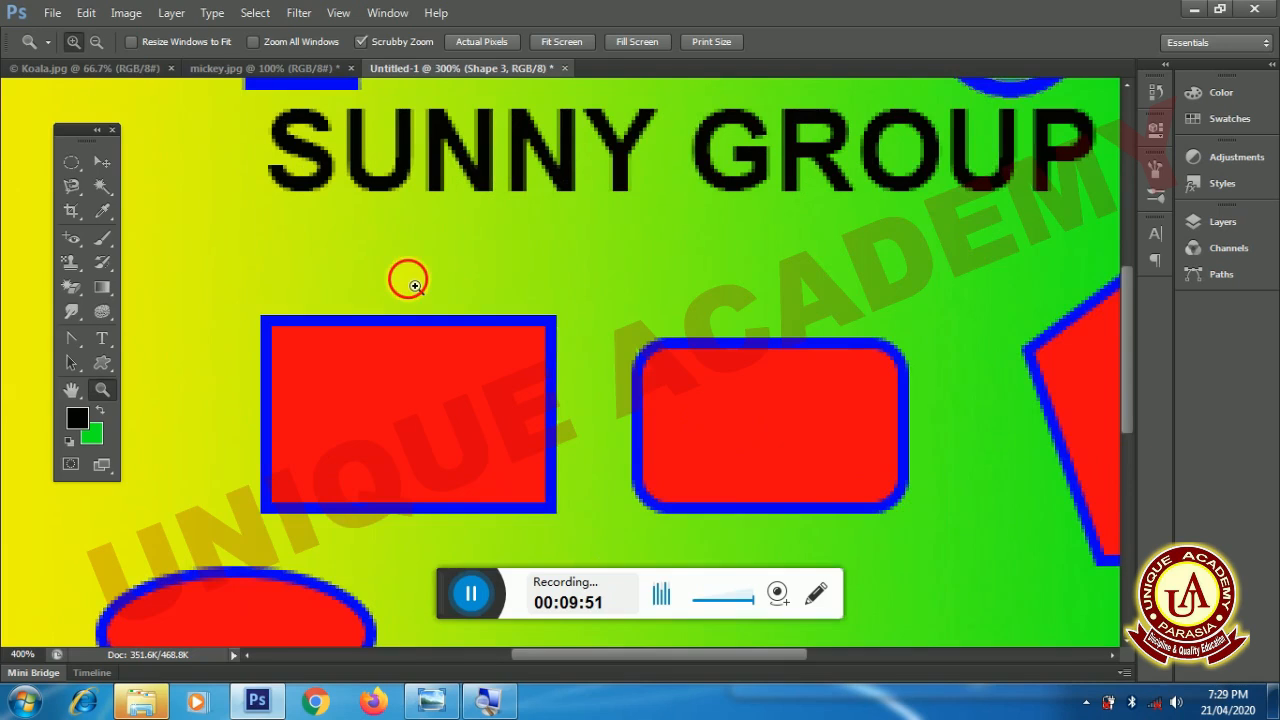
{"action": "left_click", "coordinate": [395, 252]}
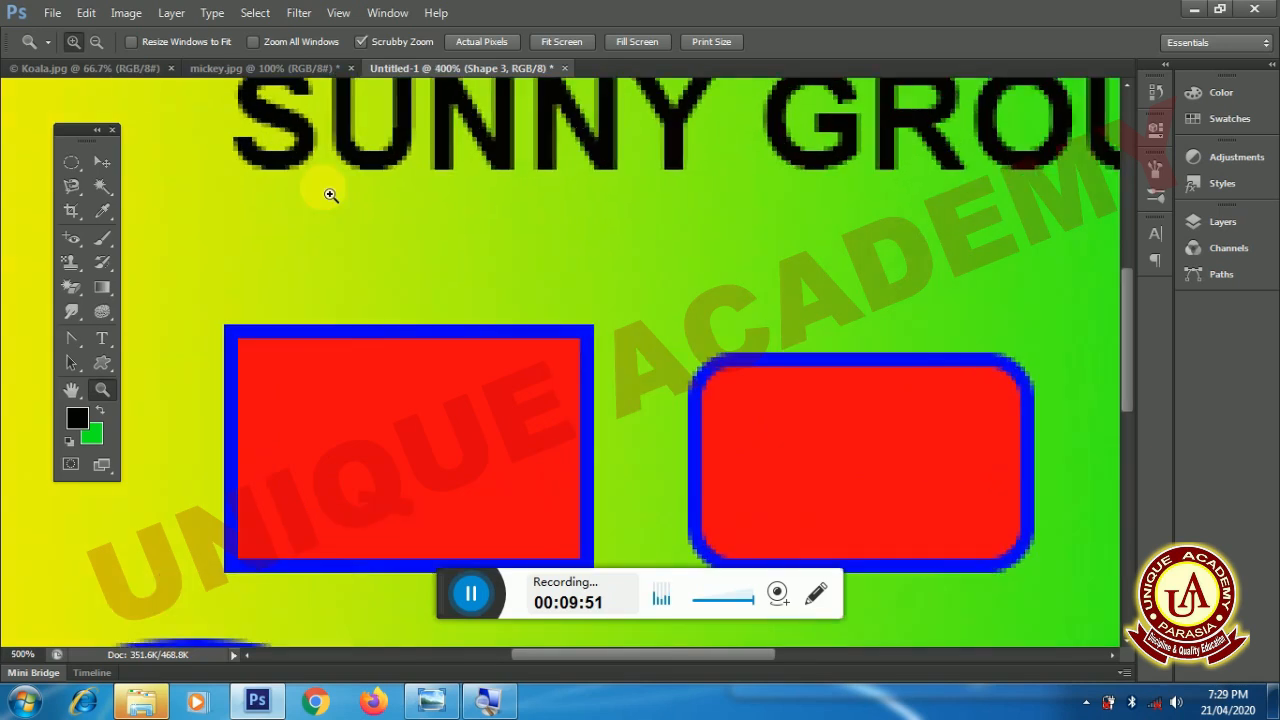
{"action": "left_click", "coordinate": [96, 42]}
{"action": "left_click", "coordinate": [516, 288]}
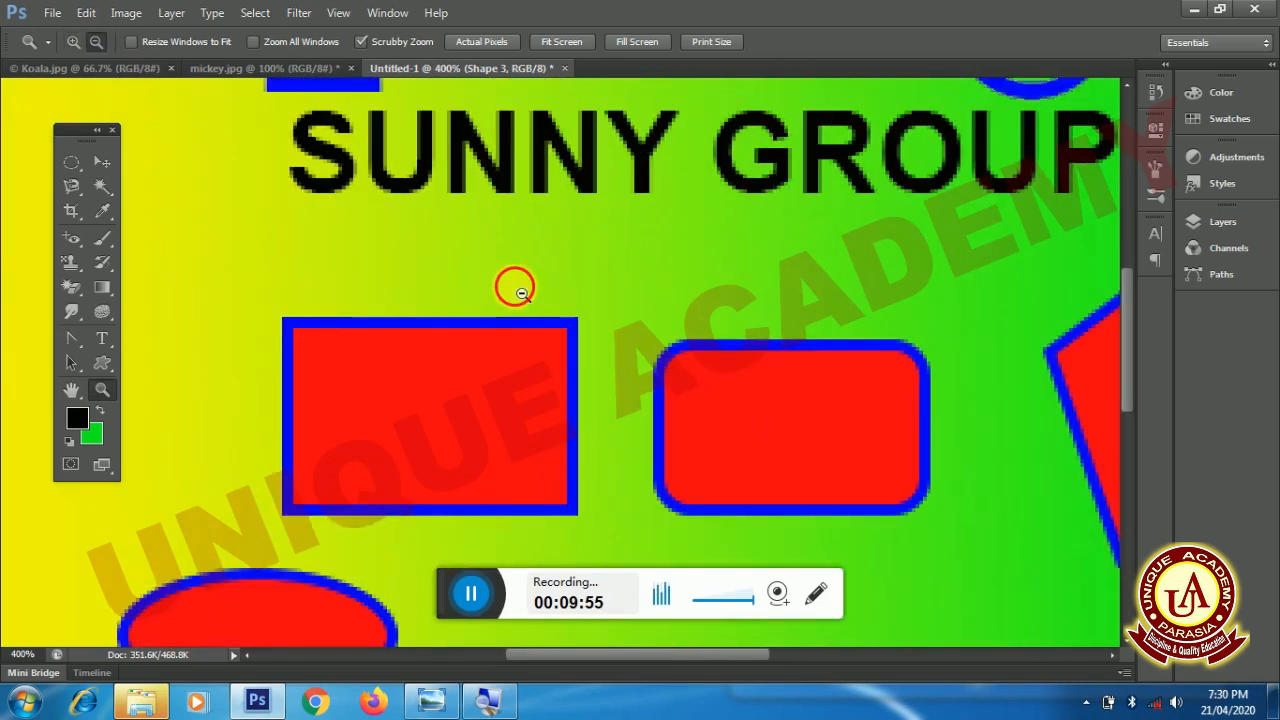
{"action": "left_click", "coordinate": [514, 286]}
{"action": "left_click", "coordinate": [74, 42]}
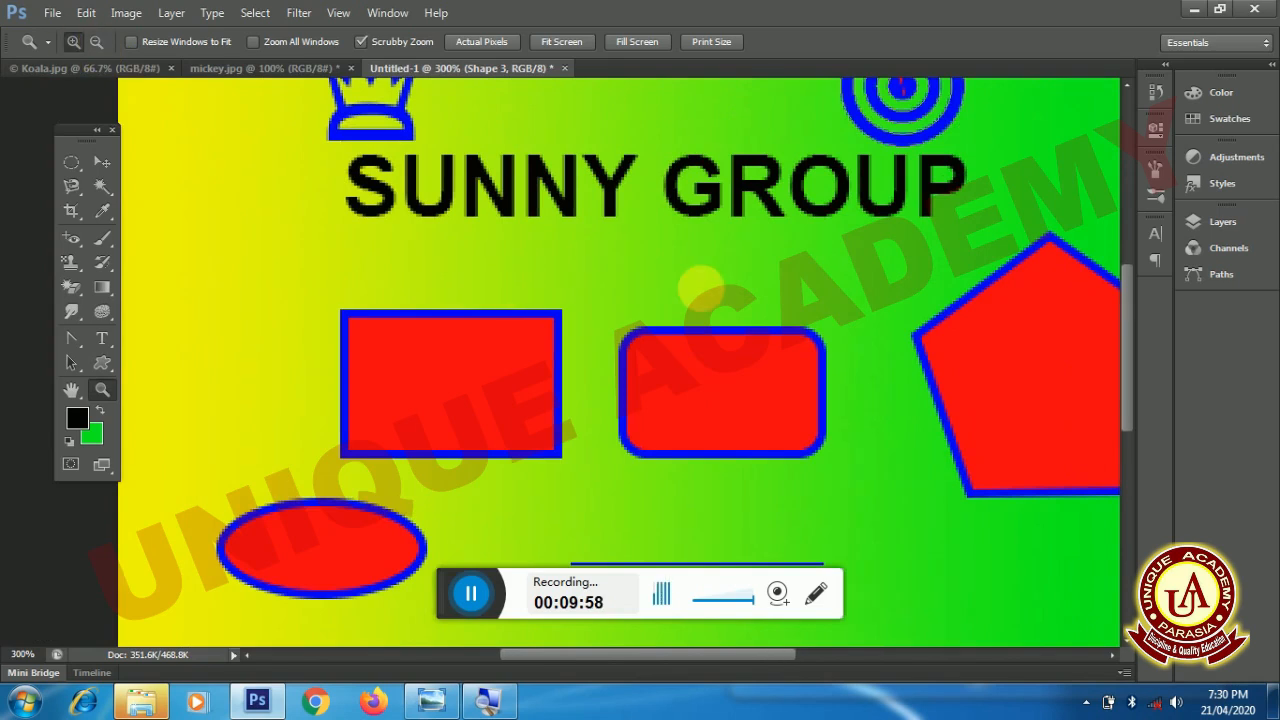
{"action": "left_click", "coordinate": [698, 290]}
{"action": "left_click", "coordinate": [709, 297]}
{"action": "left_click", "coordinate": [709, 297]}
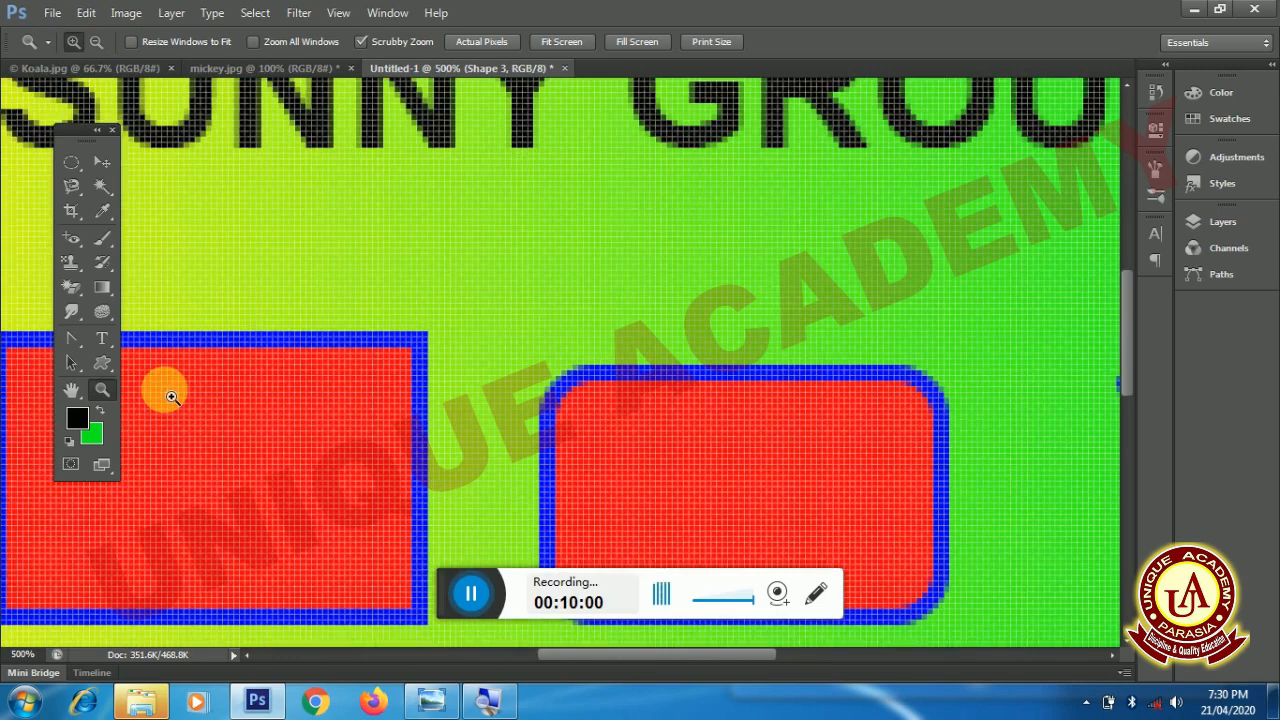
- Inspect the magnified artwork with the Hand tool, from the red rectangles up to the crown and SUNNY text
{"action": "left_click", "coordinate": [72, 391]}
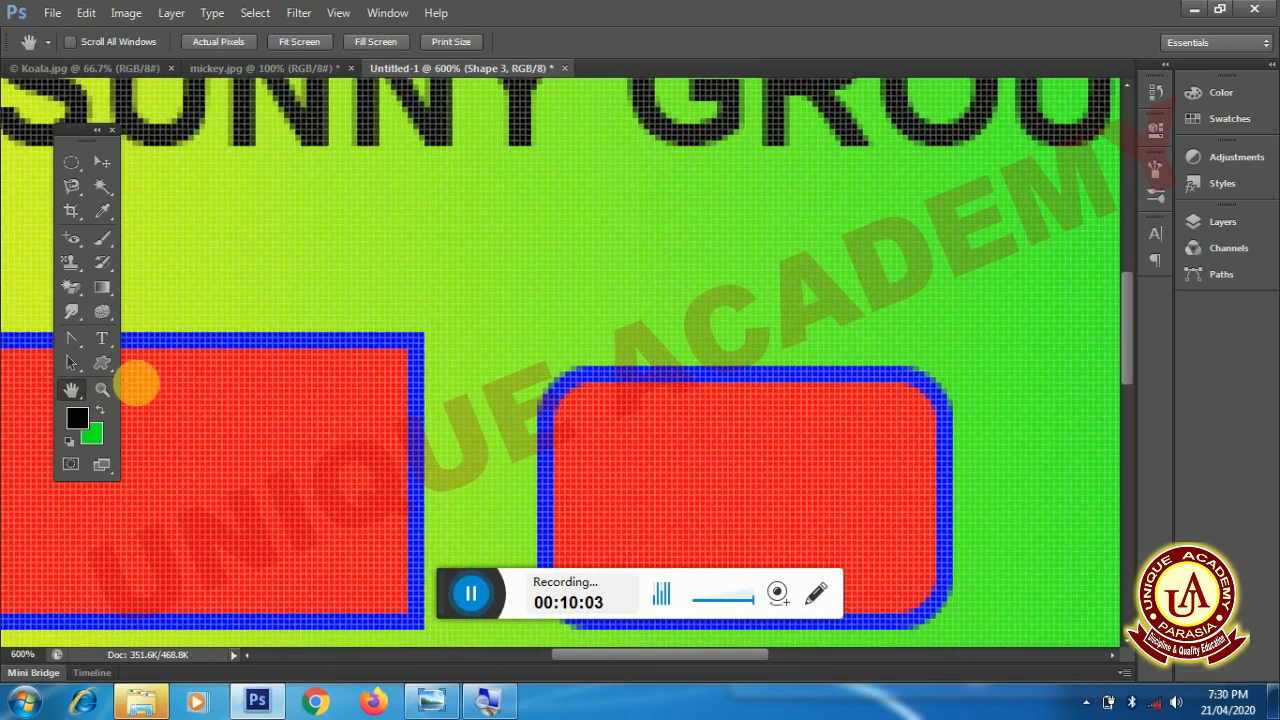
{"action": "left_click_drag", "start_coordinate": [294, 294], "coordinate": [595, 197]}
{"action": "left_click_drag", "start_coordinate": [390, 374], "coordinate": [537, 350]}
{"action": "left_click_drag", "start_coordinate": [693, 316], "coordinate": [589, 265]}
{"action": "left_click_drag", "start_coordinate": [627, 379], "coordinate": [440, 500]}
{"action": "left_click_drag", "start_coordinate": [622, 216], "coordinate": [570, 292]}
{"action": "left_click_drag", "start_coordinate": [523, 211], "coordinate": [604, 418]}
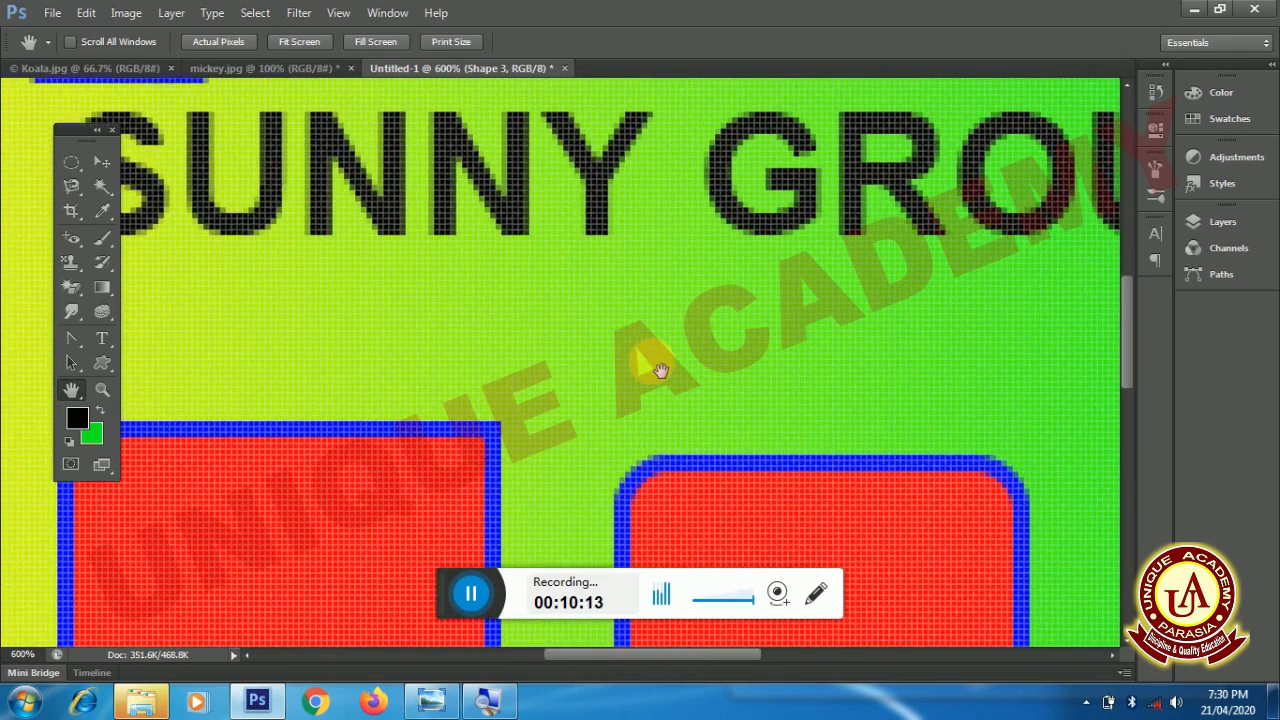
{"action": "left_click_drag", "start_coordinate": [526, 306], "coordinate": [642, 328]}
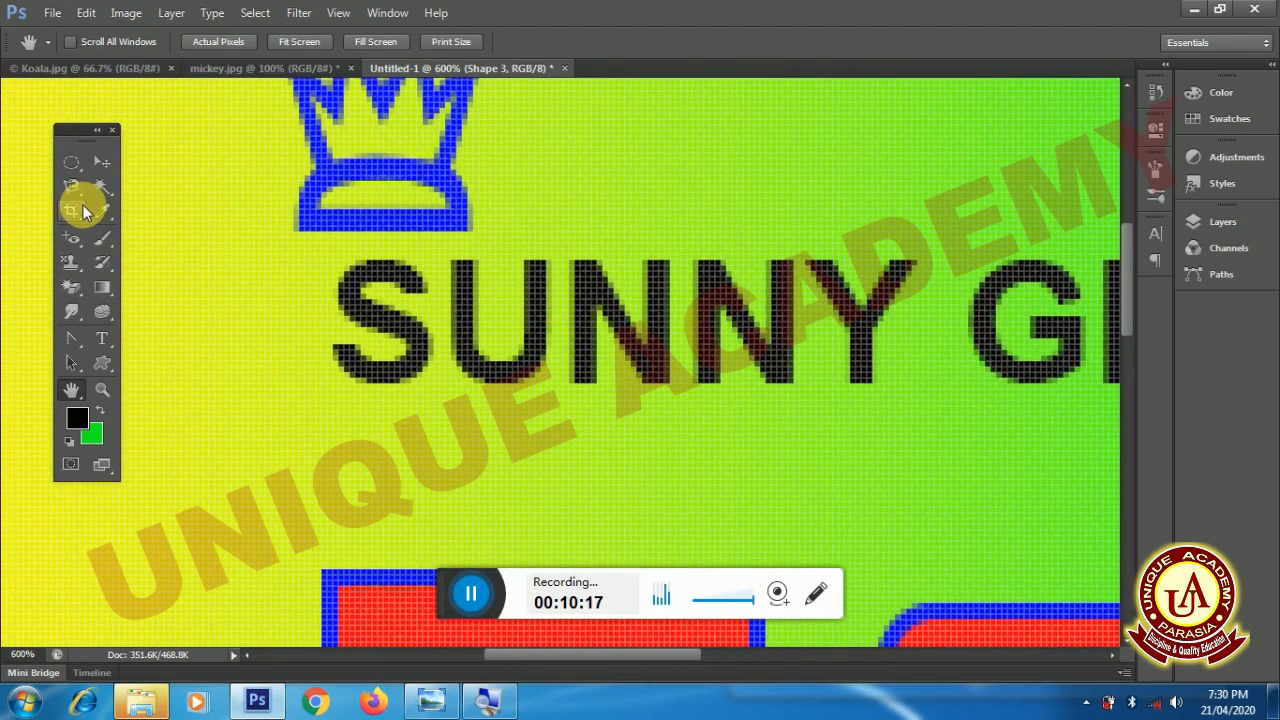
- Start painting with the Brush tool and rasterize the bullseye's shape layer
{"action": "left_click", "coordinate": [101, 238]}
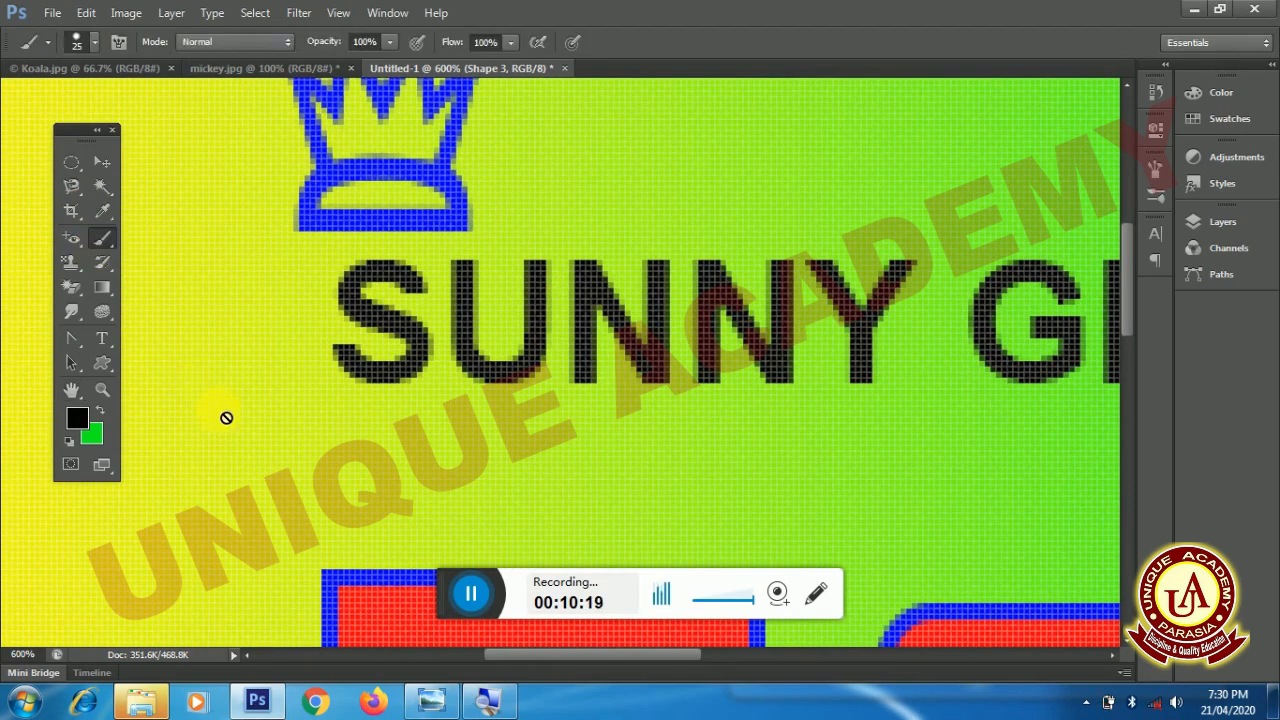
{"action": "left_click", "coordinate": [203, 463]}
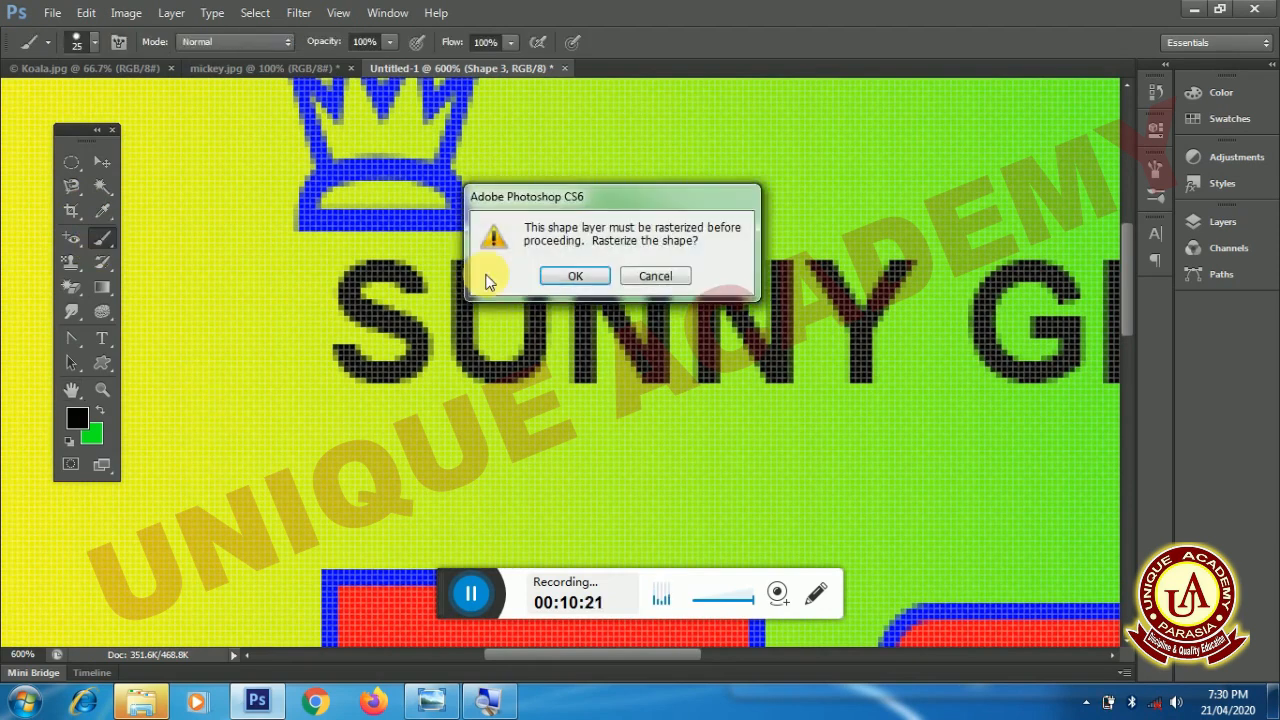
{"action": "left_click", "coordinate": [572, 277]}
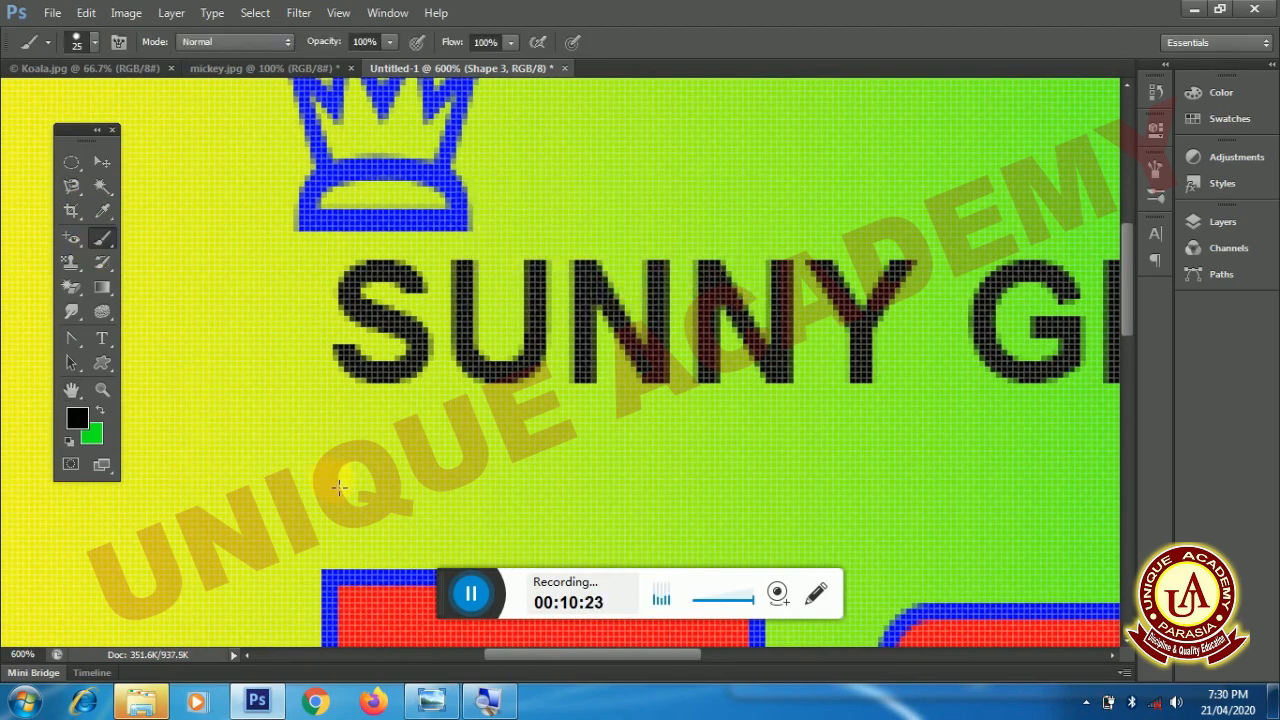
- Show the brush-size cursor, reduce the brush to 8 px, and paint a black horizontal stroke beneath SUNNY
{"action": "key", "text": "Caps_Lock"}
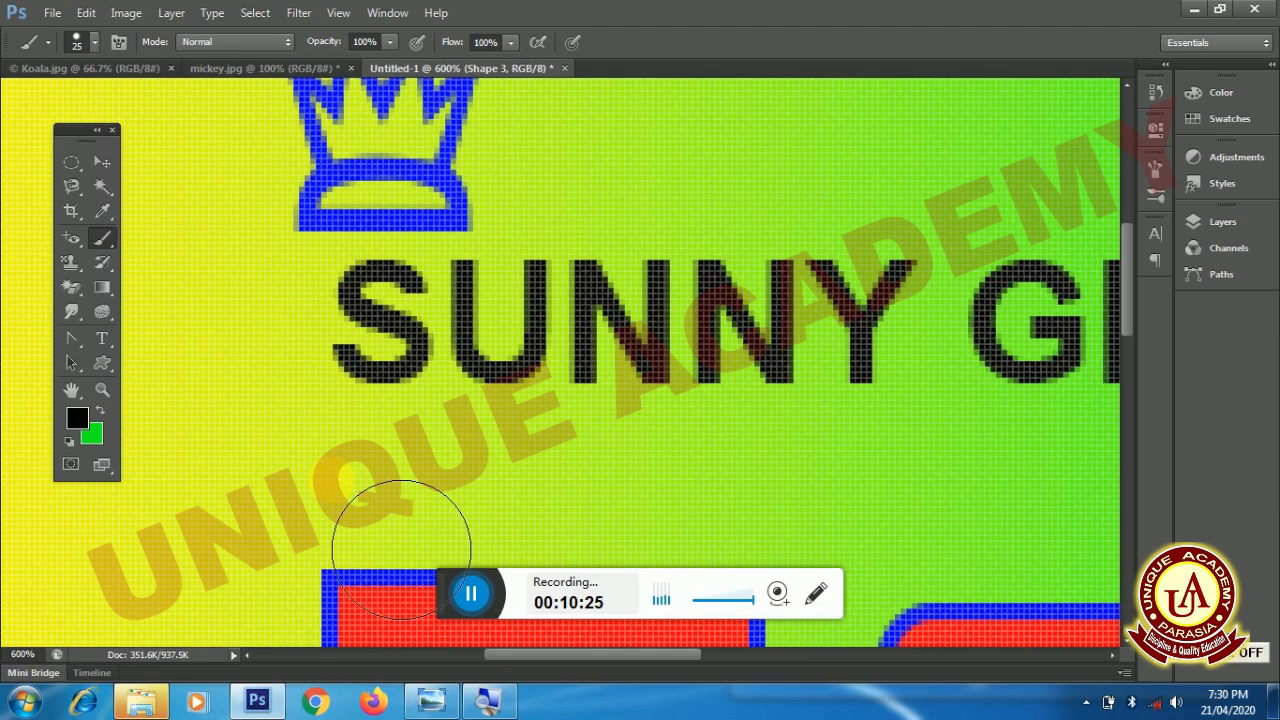
{"action": "key", "text": "bracketleft"}
{"action": "key", "text": "bracketleft"}
{"action": "key", "text": "bracketleft"}
{"action": "left_click_drag", "start_coordinate": [310, 474], "coordinate": [332, 477]}
{"action": "left_click_drag", "start_coordinate": [440, 503], "coordinate": [743, 491]}
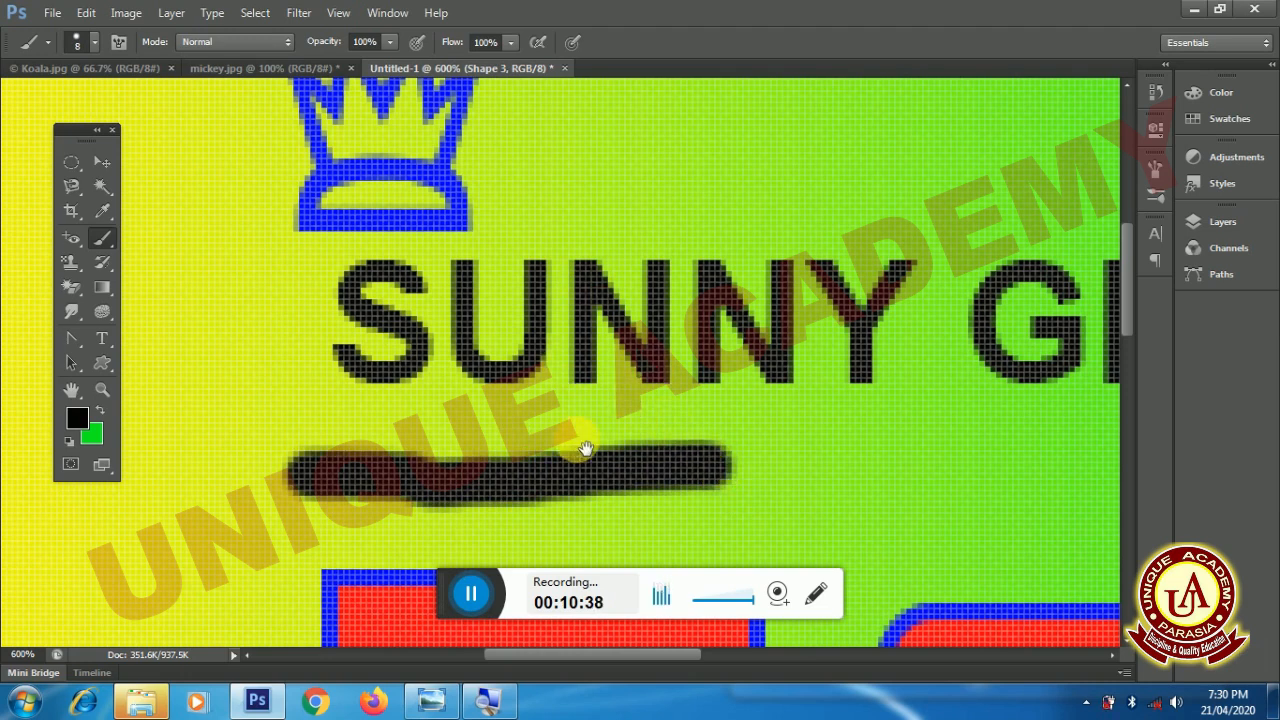
- Extend the black underline with the 8 px brush beneath GROUP, as far as the letter P
{"action": "mouse_move", "coordinate": [646, 429]}
{"action": "left_mouse_down"}
{"action": "mouse_move", "coordinate": [472, 457]}
{"action": "mouse_move", "coordinate": [398, 422]}
{"action": "left_mouse_up"}
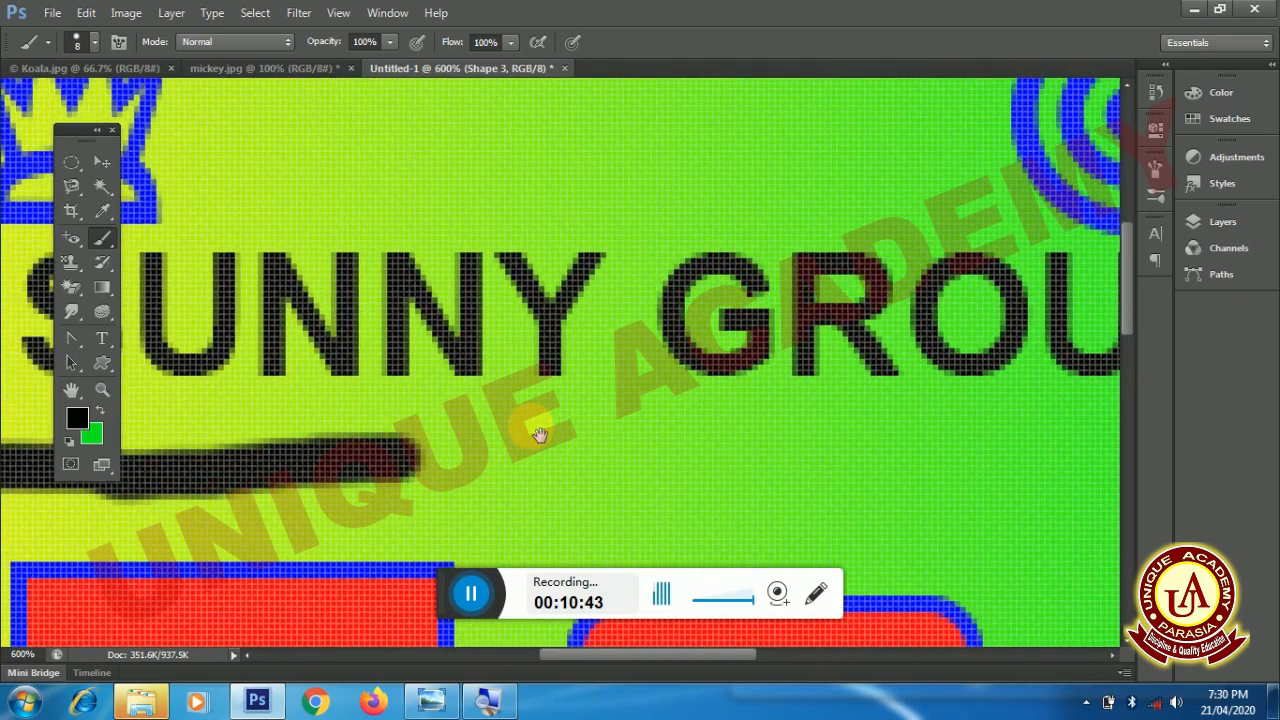
{"action": "left_click_drag", "start_coordinate": [540, 435], "coordinate": [410, 450]}
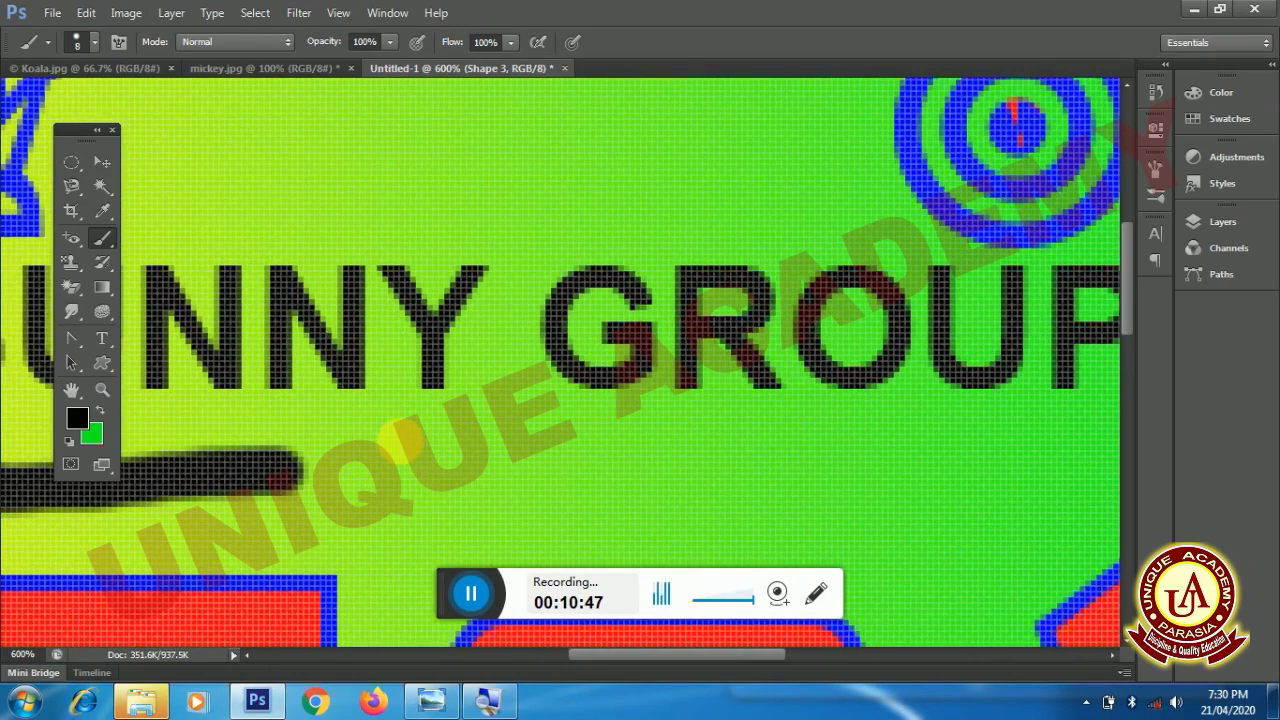
{"action": "mouse_move", "coordinate": [386, 495]}
{"action": "left_mouse_down"}
{"action": "mouse_move", "coordinate": [864, 512]}
{"action": "mouse_move", "coordinate": [1040, 490]}
{"action": "mouse_move", "coordinate": [749, 494]}
{"action": "mouse_move", "coordinate": [812, 491]}
{"action": "mouse_move", "coordinate": [853, 513]}
{"action": "left_mouse_up"}
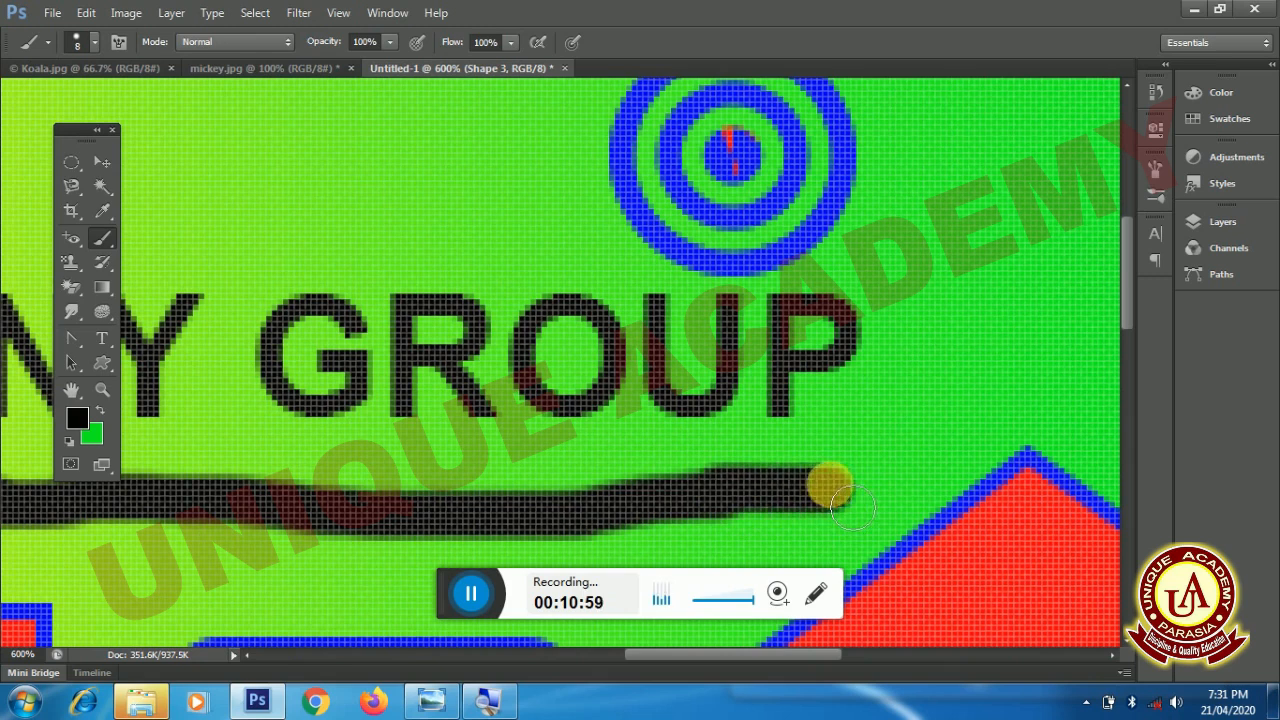